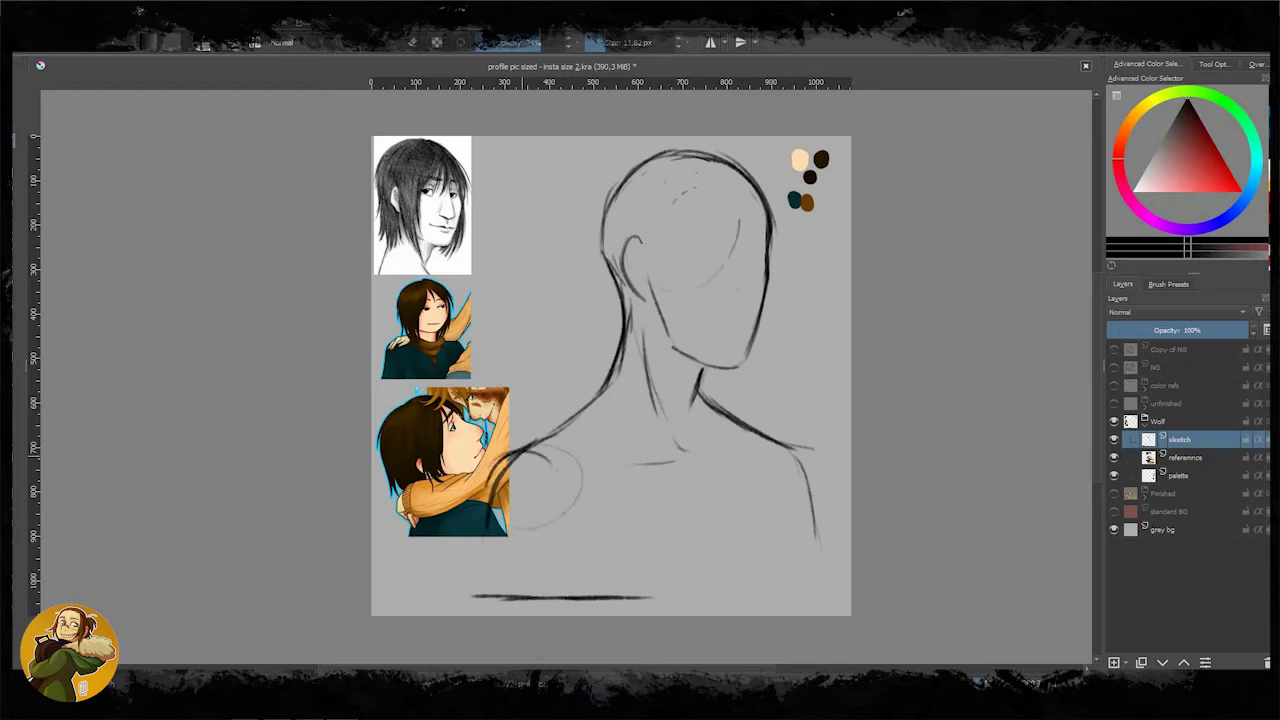
Step: Sketch the construction circles and rough outline of the near shoulder and upper arm at the lower left of the figure
left_click_drag(540, 448, 436, 588)
left_click_drag(558, 434, 440, 584)
left_click_drag(545, 445, 465, 575)
left_click_drag(465, 540, 425, 590)
left_click_drag(558, 555, 556, 592)
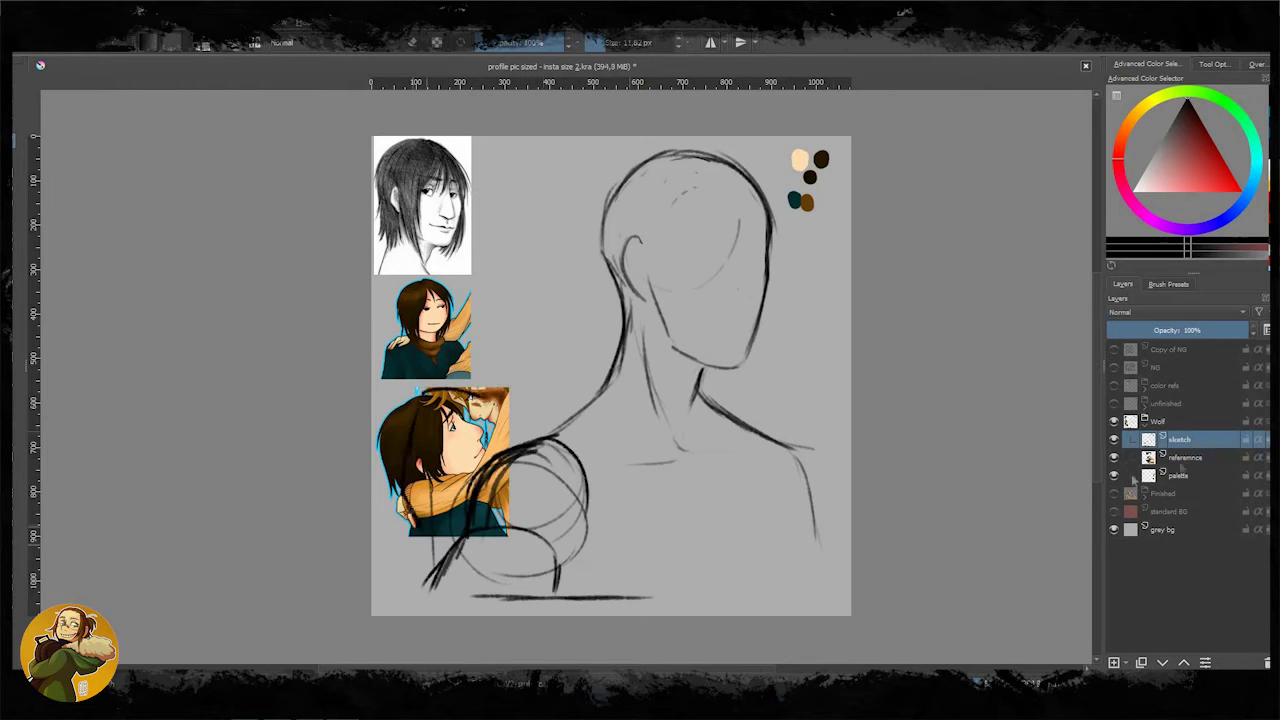
Step: Sketch a raised forearm and hand holding an upright object in front of the near shoulder
left_click_drag(502, 190, 520, 440)
left_click_drag(470, 395, 410, 530)
left_click_drag(482, 300, 478, 145)
left_click_drag(478, 145, 516, 300)
left_click_drag(452, 334, 522, 330)
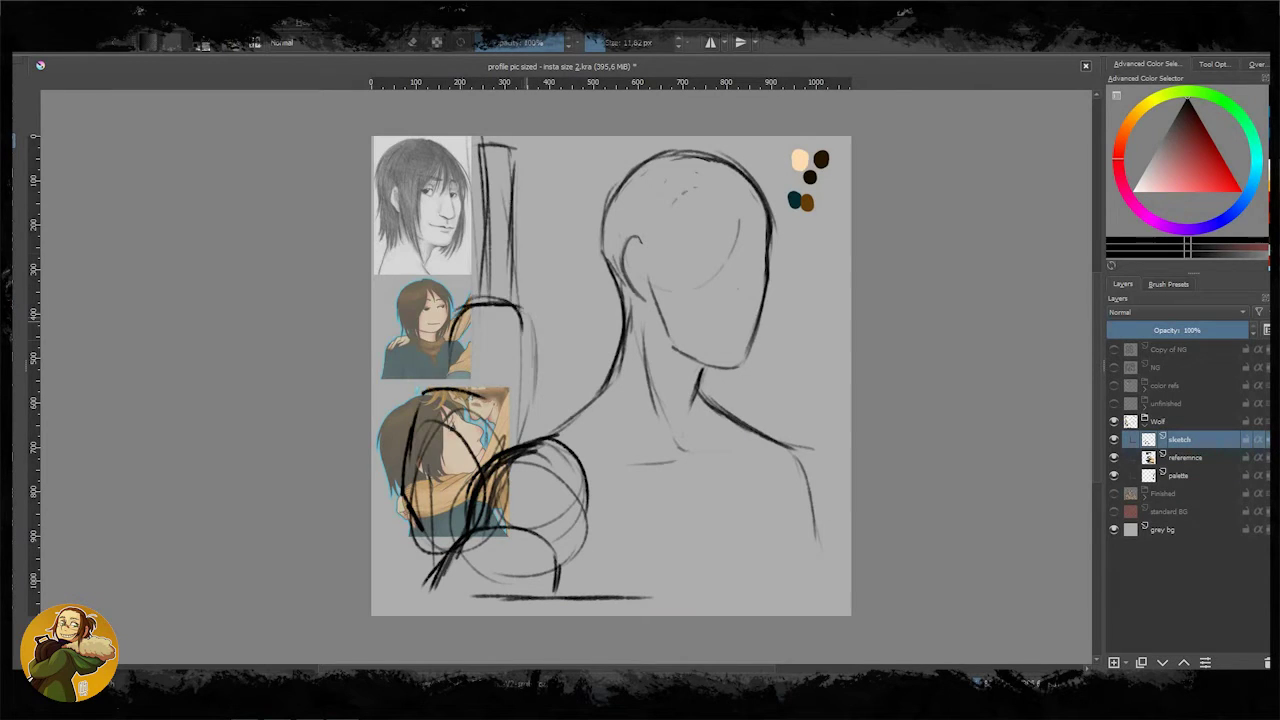
left_click_drag(470, 405, 412, 570)
key("ctrl+z")
left_click_drag(408, 510, 476, 575)
left_click_drag(414, 420, 500, 380)
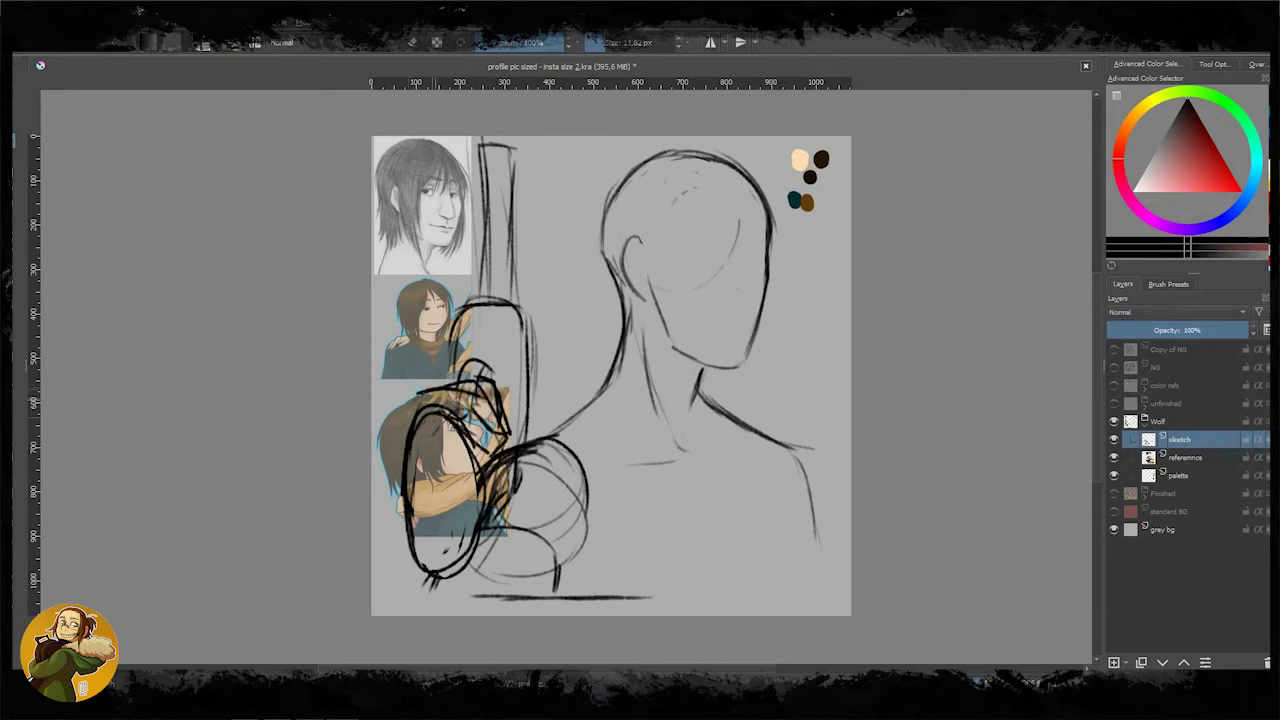
Step: Undo the last hand strokes and sketch a loose, heavy sleeve outline around the raised forearm
key("ctrl+z")
key("ctrl+z")
left_click_drag(395, 385, 385, 540)
left_click_drag(398, 422, 396, 480)
left_click_drag(412, 560, 420, 602)
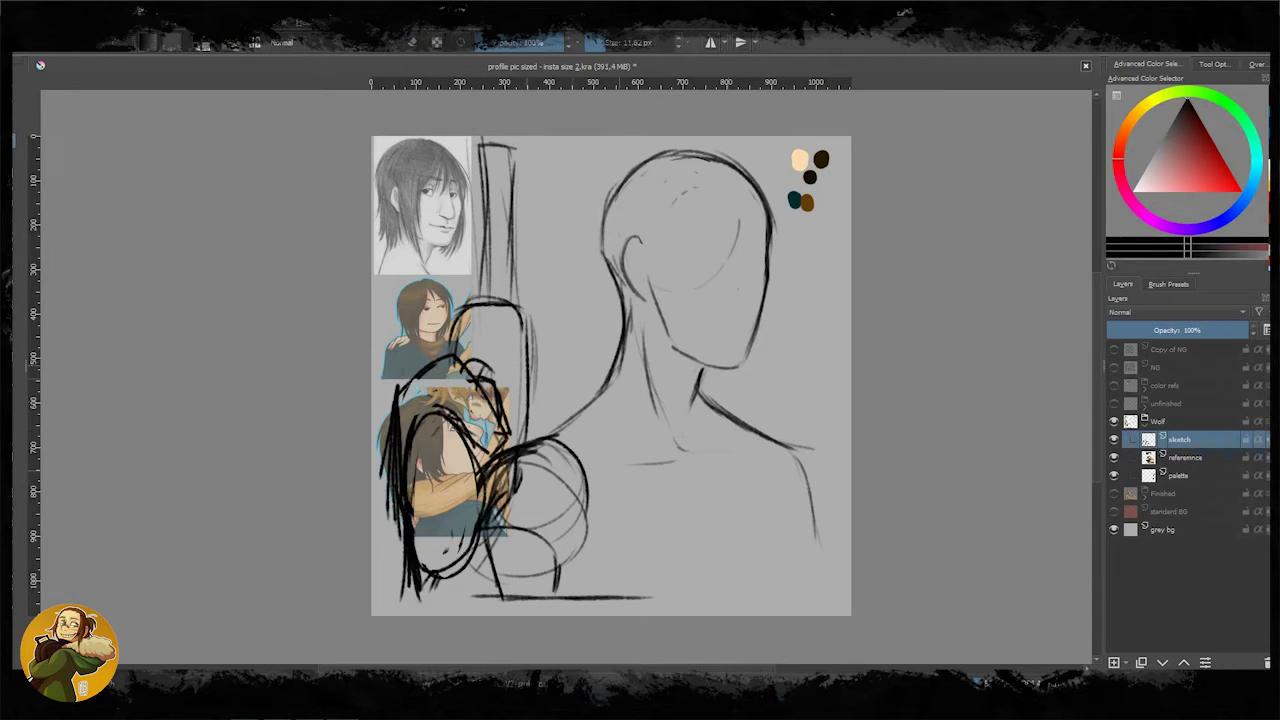
Step: Sketch the high collar around the neck and the coat's far shoulder and sleeve
left_click_drag(622, 338, 705, 382)
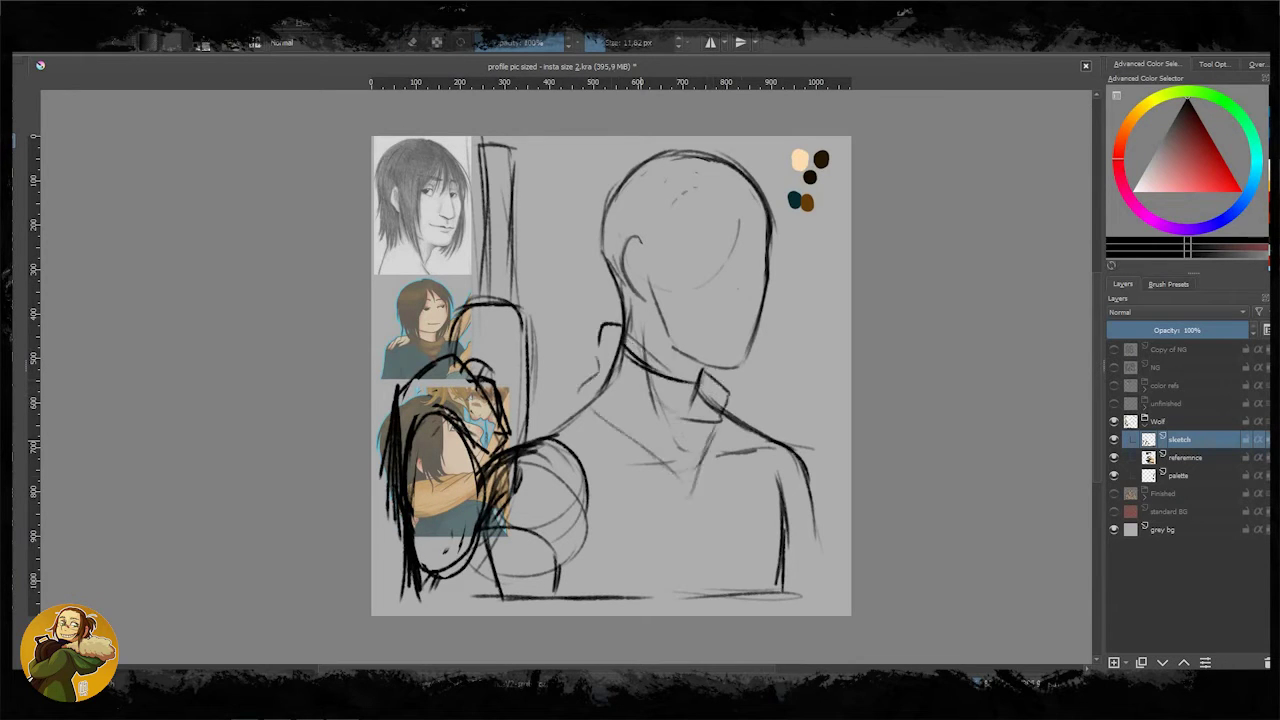
left_click_drag(776, 436, 814, 556)
key("ctrl+z")
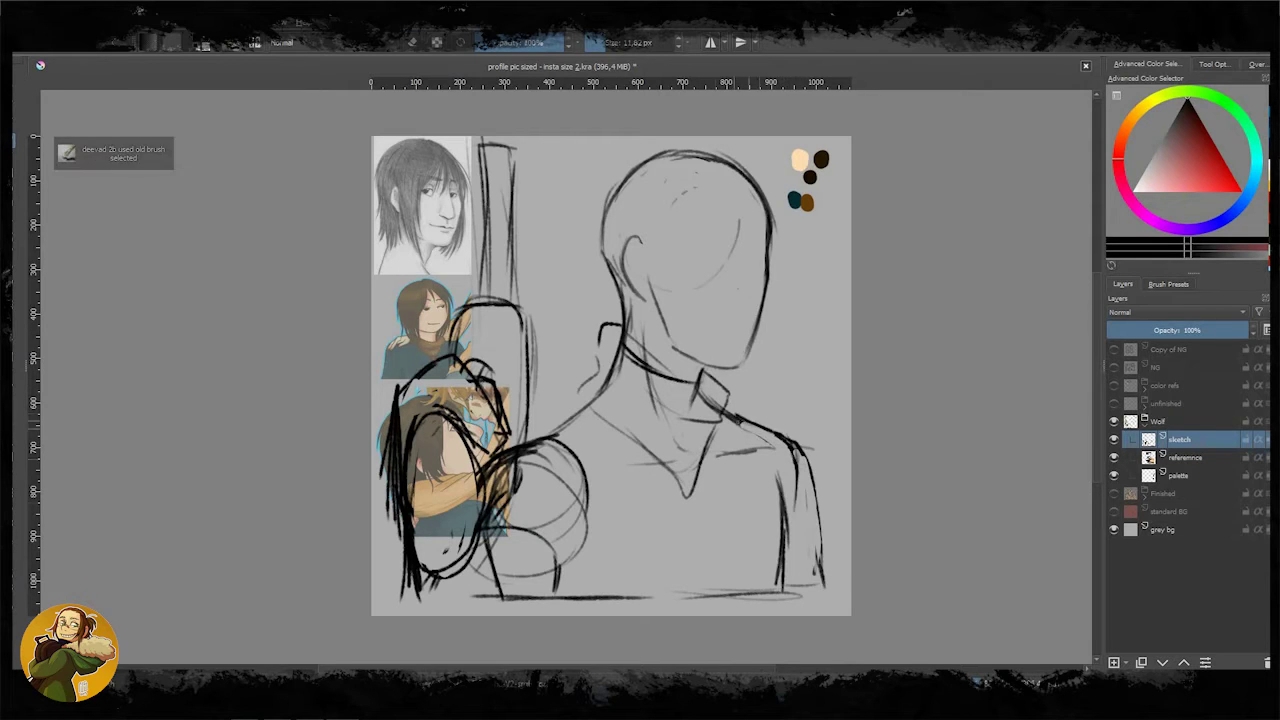
left_click_drag(786, 475, 788, 590)
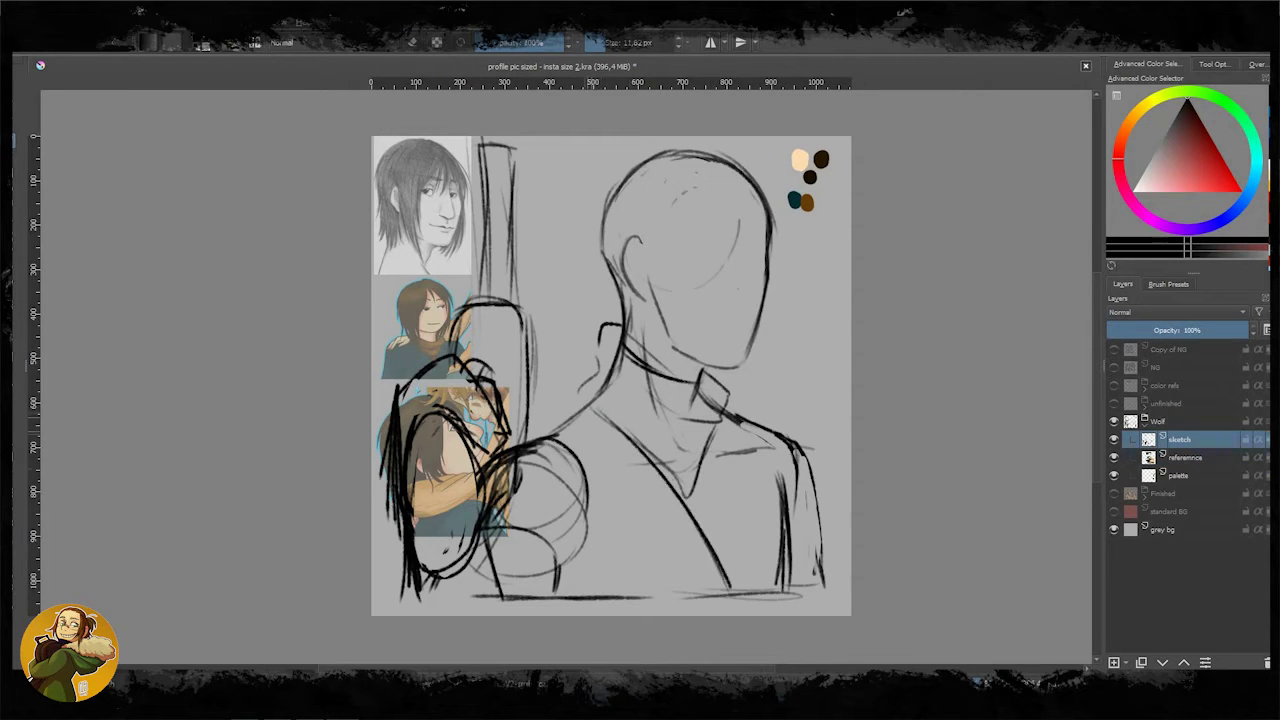
Step: Sketch the coat's near lapel and the armhole seam beside the near shoulder
key("/")
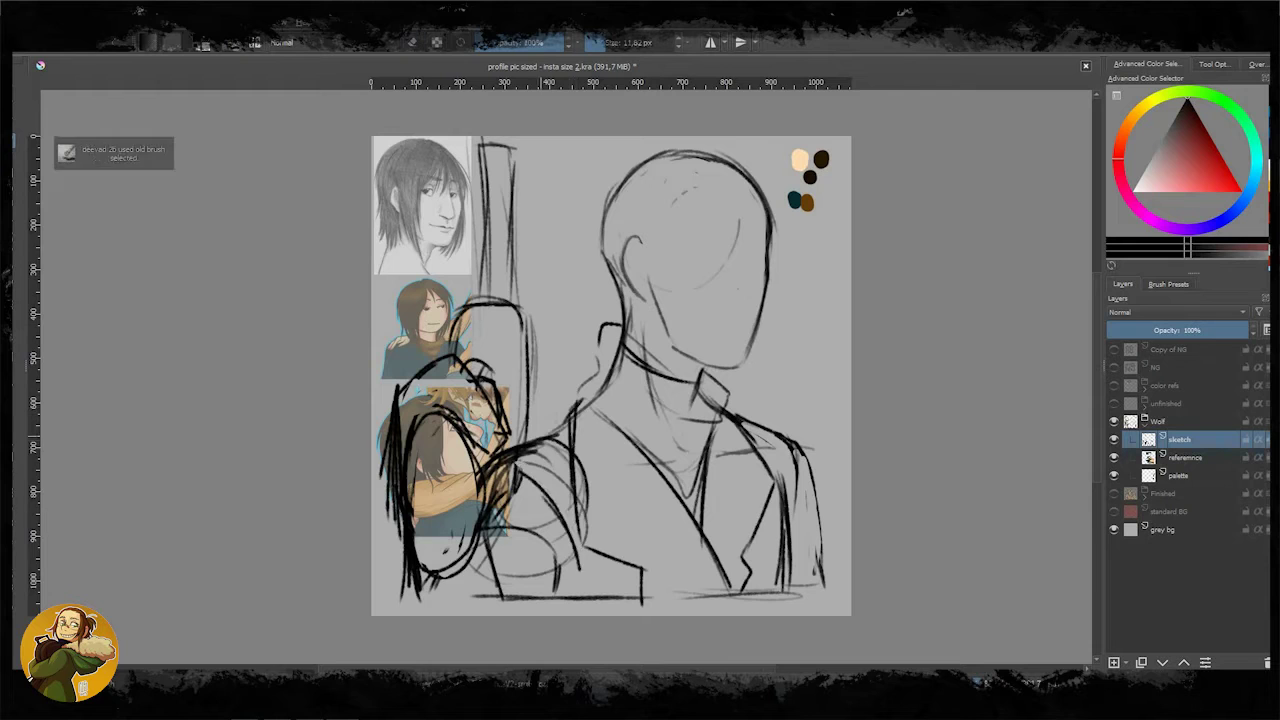
left_click_drag(576, 430, 584, 590)
left_click_drag(590, 402, 580, 550)
left_click_drag(625, 445, 566, 558)
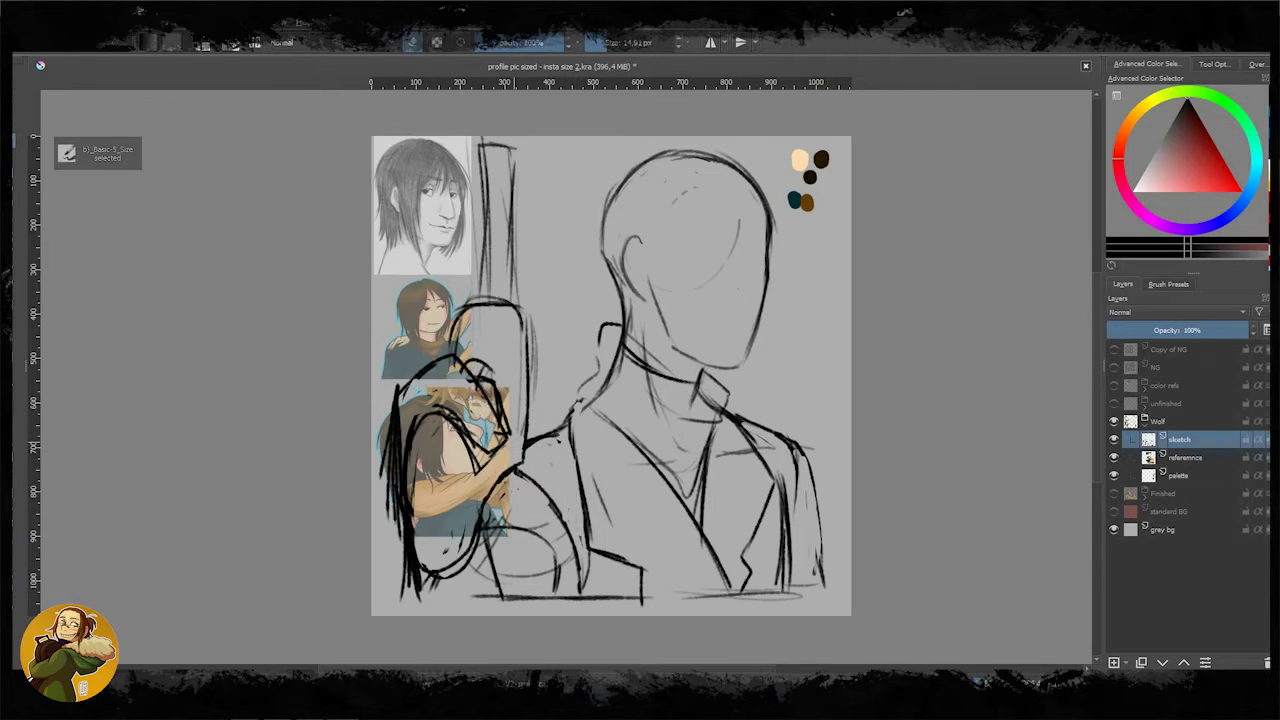
Step: Erase the overlapping construction lines around the near shoulder, upper arm and raised sleeve
mouse_move(482, 440)
left_mouse_down()
mouse_move(498, 512)
mouse_move(575, 598)
left_mouse_up()
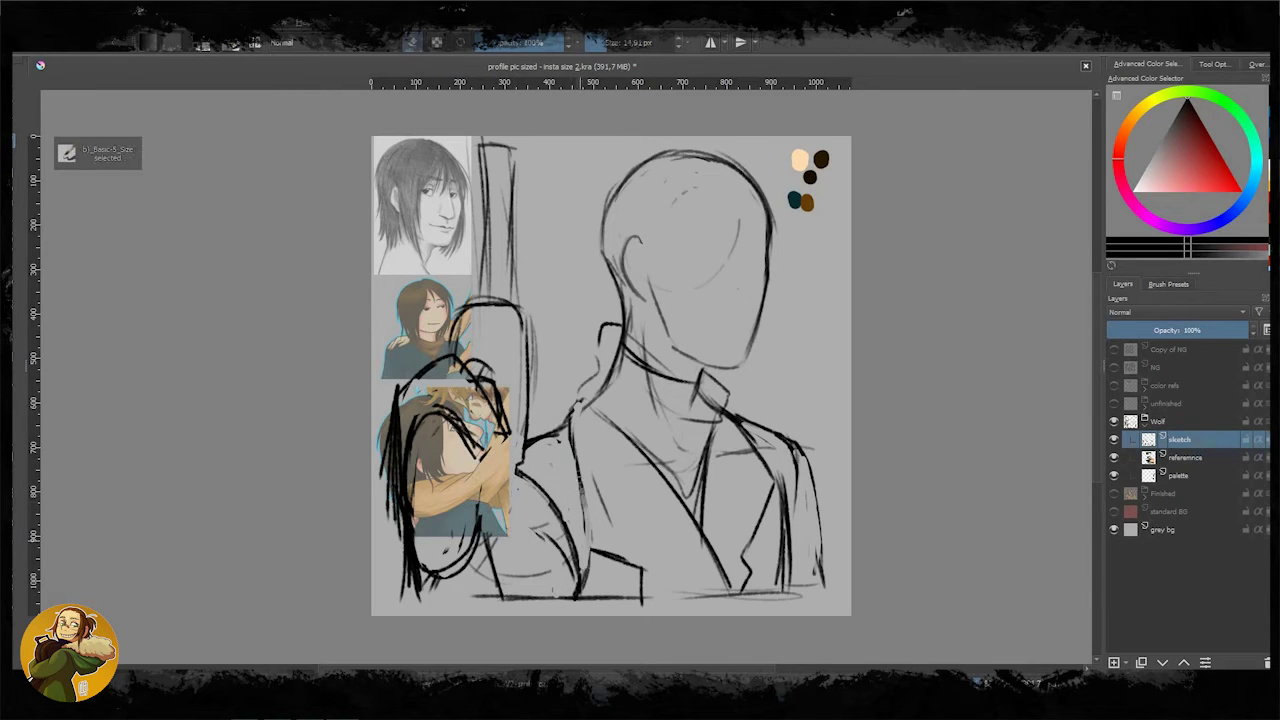
left_click_drag(583, 455, 590, 575)
left_click_drag(540, 515, 575, 582)
key("/")
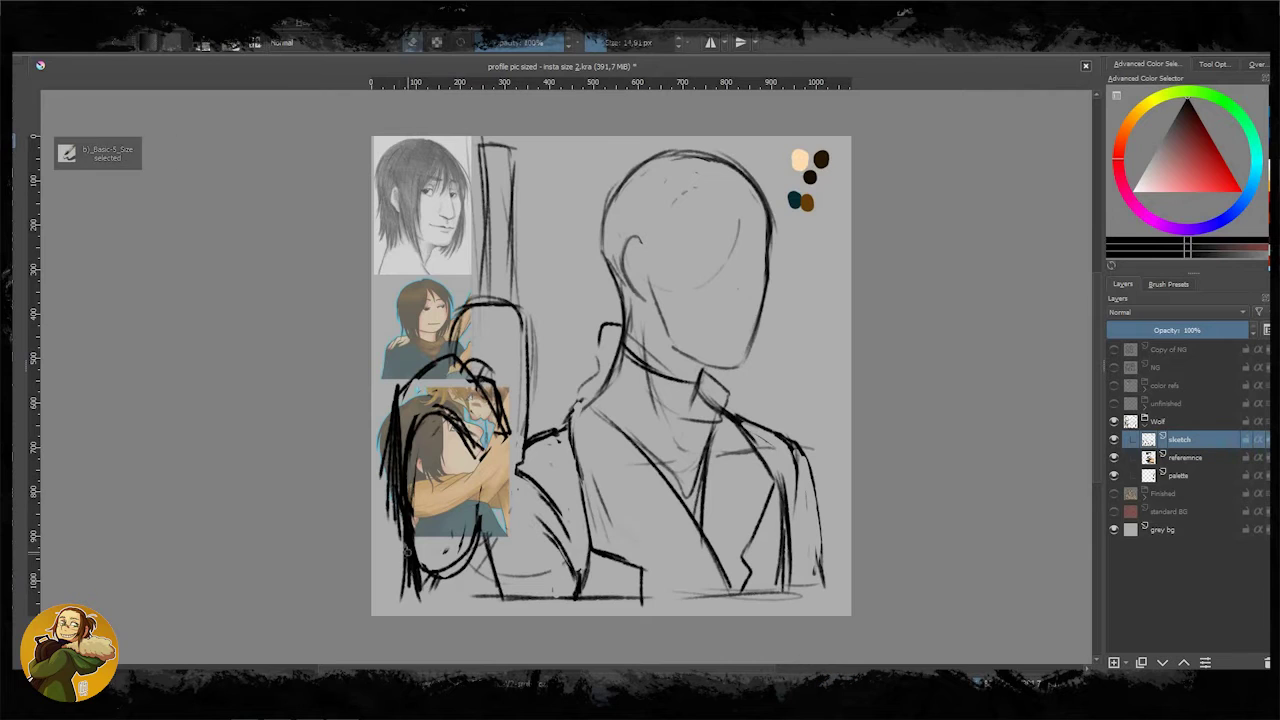
left_click_drag(412, 545, 404, 600)
key("/")
key("e")
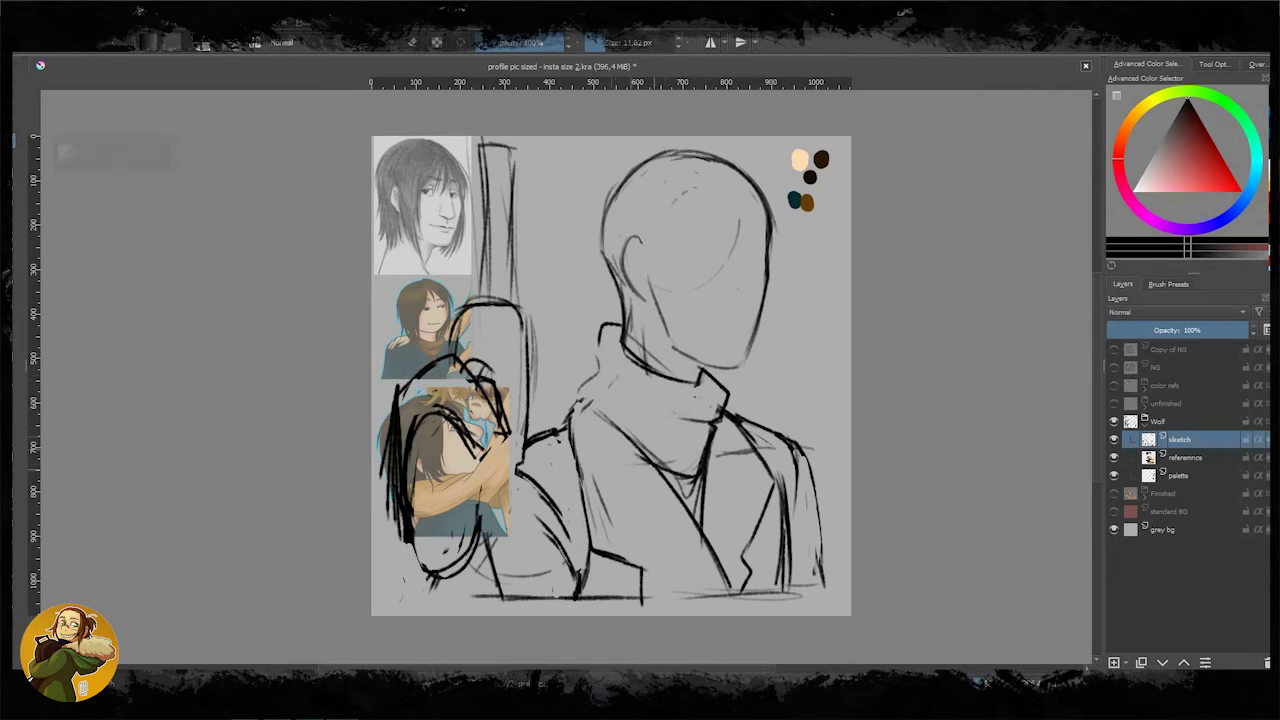
Step: Sketch the straight hair, with long strands framing the face and an outline around the skull and ear
left_click_drag(652, 210, 668, 365)
left_click_drag(745, 176, 750, 252)
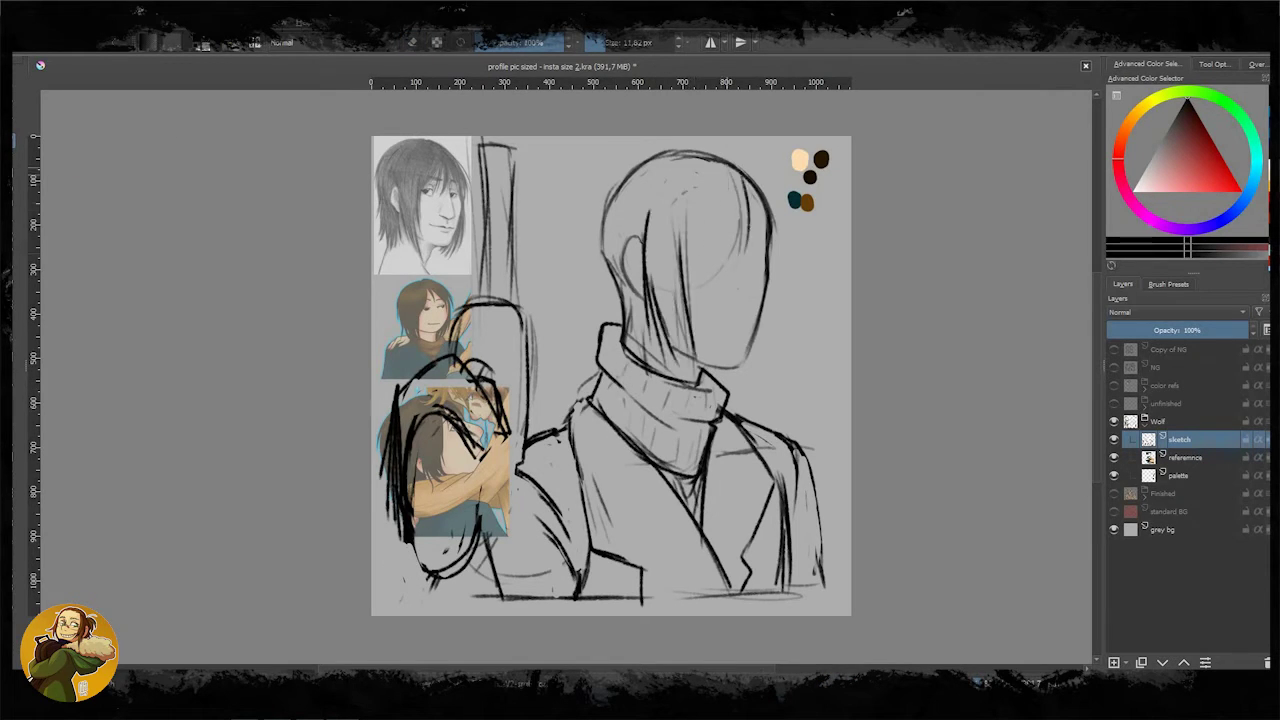
left_click_drag(720, 155, 782, 328)
left_click_drag(775, 248, 752, 390)
left_click_drag(612, 150, 728, 160)
left_click_drag(620, 155, 592, 318)
left_click_drag(625, 235, 600, 370)
left_click_drag(640, 238, 622, 305)
Step: Erase the raised arm, hand and upright object, uncovering the reference pictures
key("/")
left_click_drag(522, 392, 520, 468)
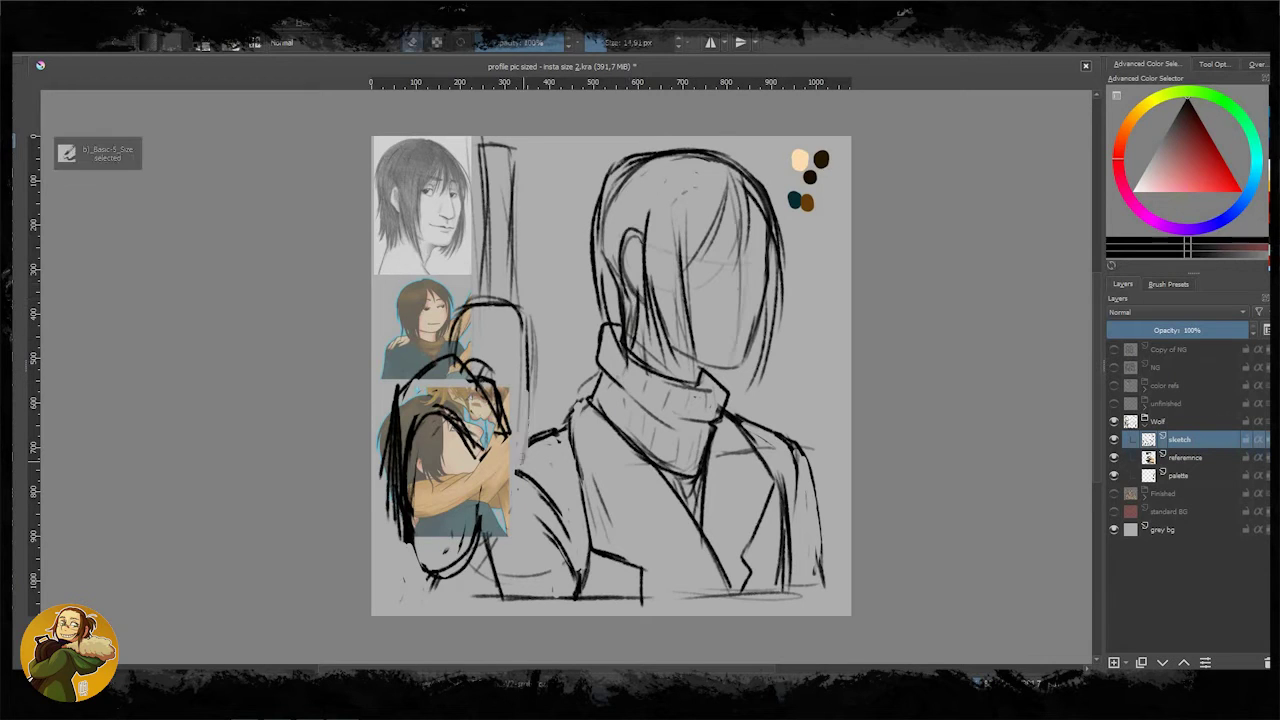
mouse_move(505, 145)
left_mouse_down()
mouse_move(515, 460)
mouse_move(430, 540)
left_mouse_up()
left_click_drag(420, 490, 505, 600)
Step: Sketch the near arm lowered at the figure's side, from the shoulder to the bottom of the bust
key("/")
mouse_move(455, 510)
left_mouse_down()
mouse_move(556, 436)
mouse_move(448, 580)
left_mouse_up()
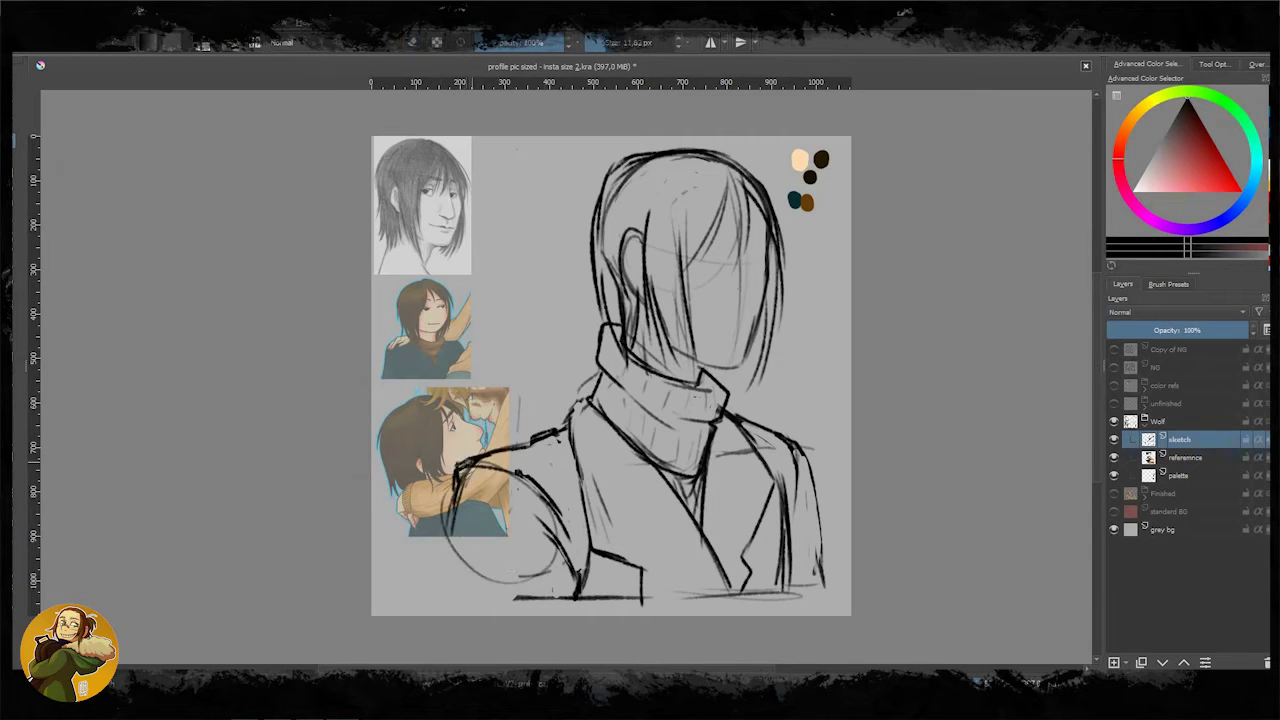
left_click_drag(455, 465, 416, 575)
left_click_drag(540, 515, 600, 560)
left_click_drag(480, 515, 410, 592)
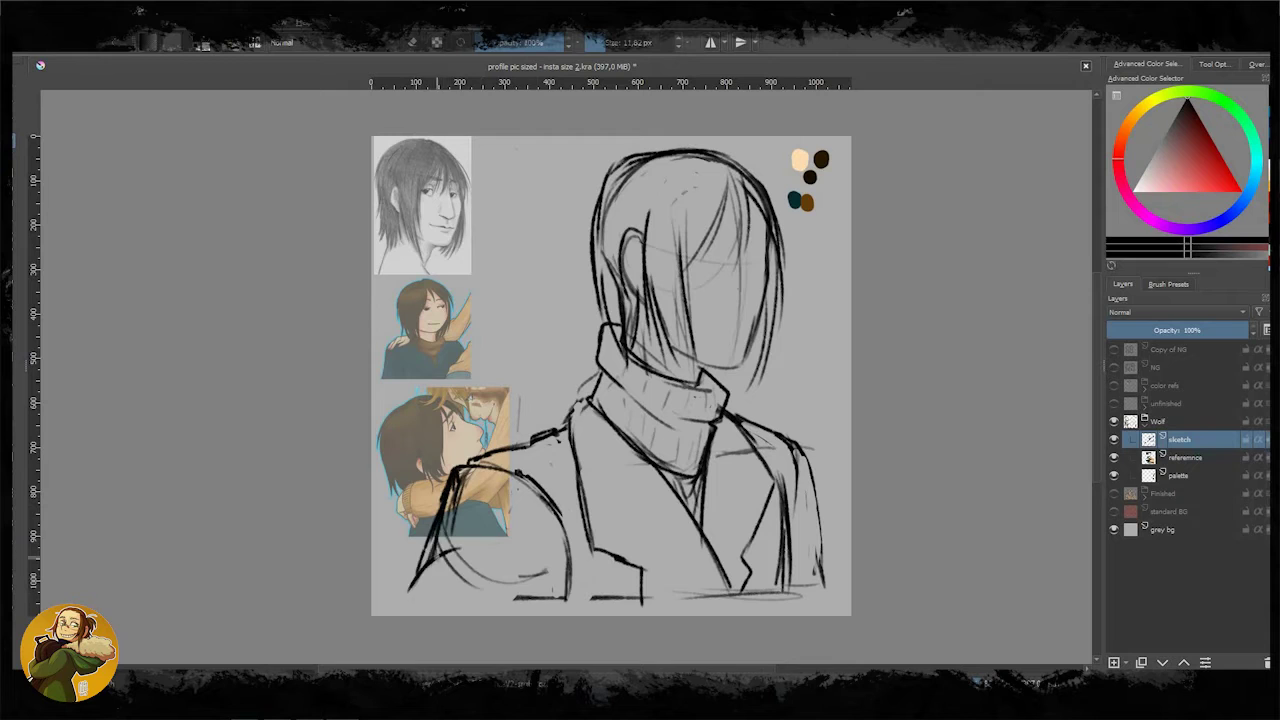
Step: Erase the lowered arm and resketch the near shoulder slope and armhole curve
key("/")
left_click_drag(560, 430, 440, 600)
left_click_drag(470, 490, 410, 590)
key("/")
mouse_move(565, 420)
left_mouse_down()
mouse_move(445, 488)
mouse_move(455, 525)
left_mouse_up()
key("ctrl+z")
left_click_drag(540, 455, 550, 572)
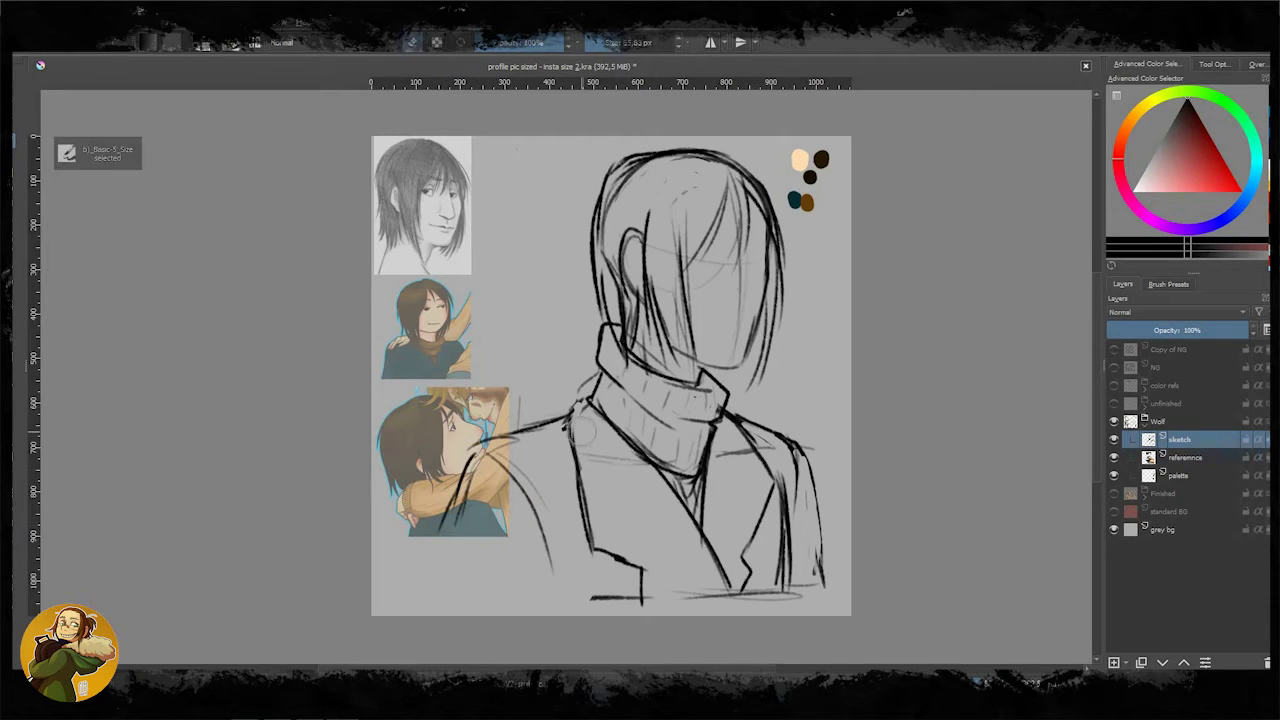
Step: Clean up the coat's lapels and far sleeve, and draw a line along the bottom of the coat
key("/")
mouse_move(580, 420)
left_mouse_down()
mouse_move(640, 580)
mouse_move(740, 520)
left_mouse_up()
left_click_drag(760, 440, 785, 585)
mouse_move(790, 465)
left_mouse_down()
mouse_move(795, 590)
mouse_move(822, 582)
left_mouse_up()
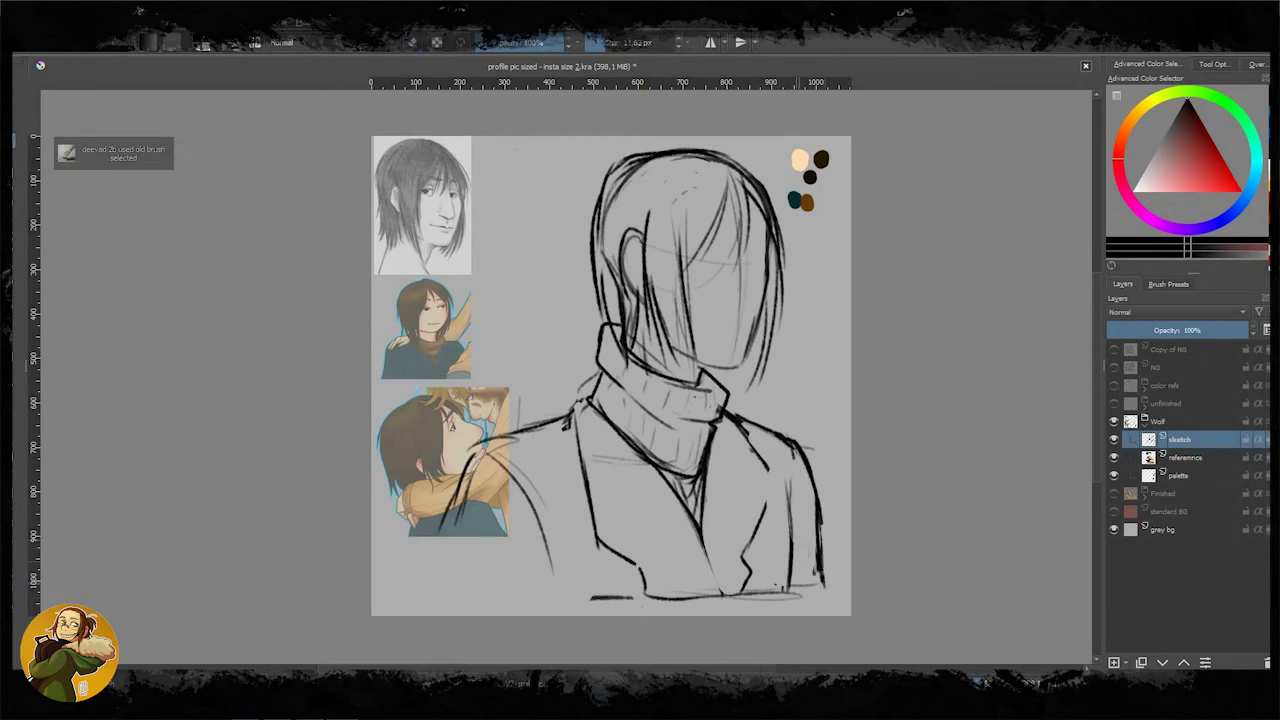
left_click_drag(582, 598, 826, 590)
Step: Refine the near shoulder line, the coat's V-shaped opening and the upper edge of the near lapel
key("/")
left_click_drag(578, 412, 494, 486)
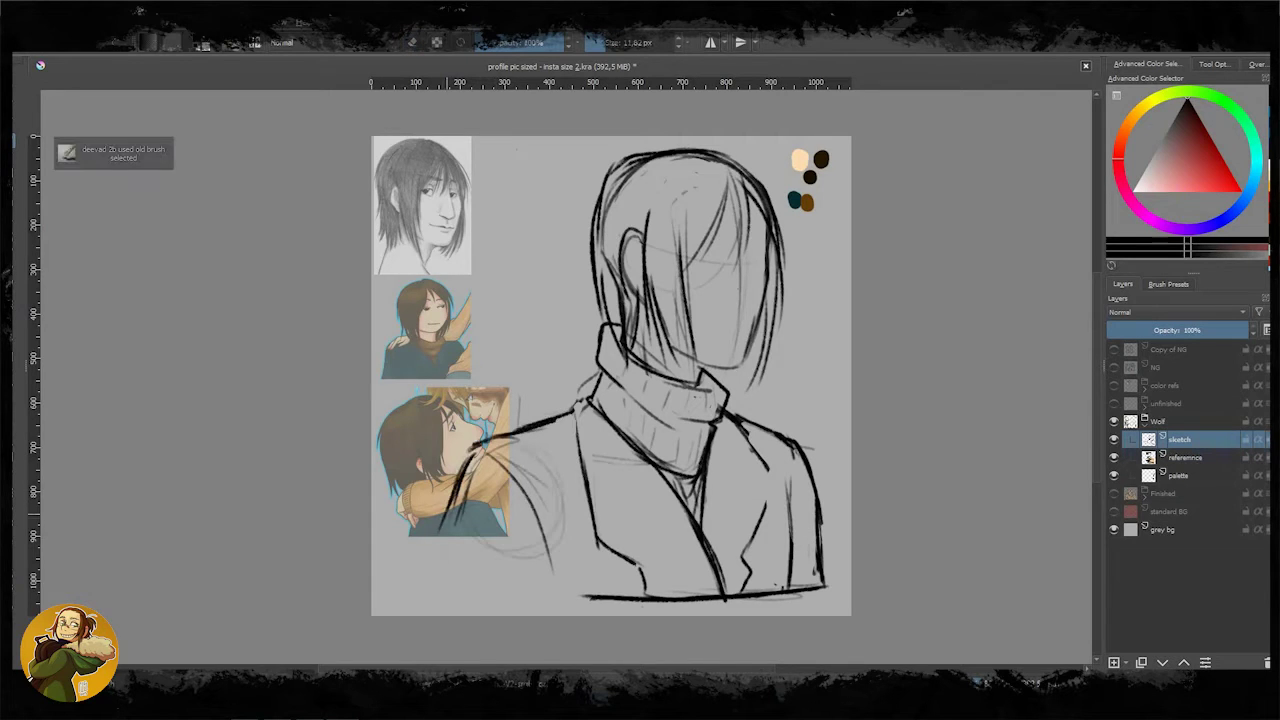
left_click_drag(542, 440, 428, 580)
key("/")
left_click_drag(672, 474, 696, 506)
mouse_move(598, 382)
left_mouse_down()
mouse_move(568, 410)
mouse_move(575, 512)
left_mouse_up()
Step: Redraw the near shoulder and sleeve with bold outlines reaching down to the bottom of the bust
key("/")
mouse_move(580, 400)
left_mouse_down()
mouse_move(475, 445)
mouse_move(428, 588)
left_mouse_up()
left_click_drag(478, 535, 556, 590)
key("/")
left_click_drag(445, 492, 428, 590)
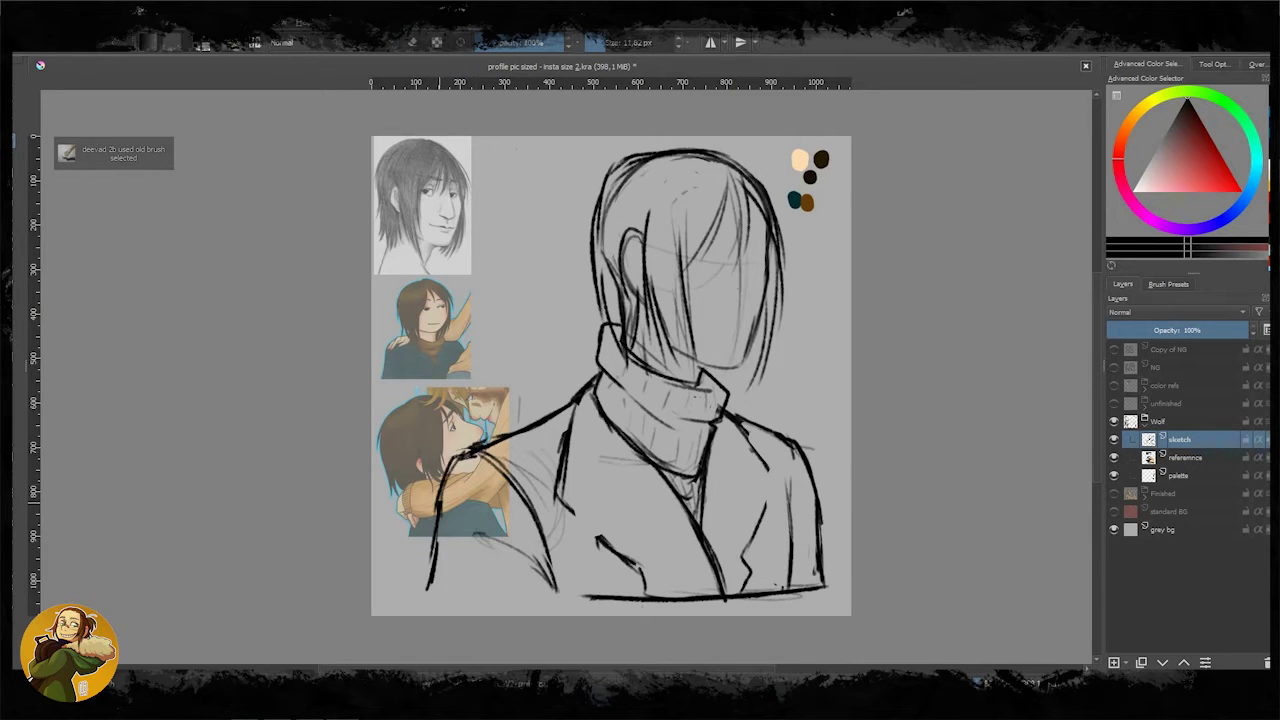
left_click_drag(448, 455, 425, 585)
Step: Extend the bottom line across the full width of the bust and define the far lapel
key("/")
left_click_drag(415, 590, 826, 596)
left_click_drag(778, 444, 750, 538)
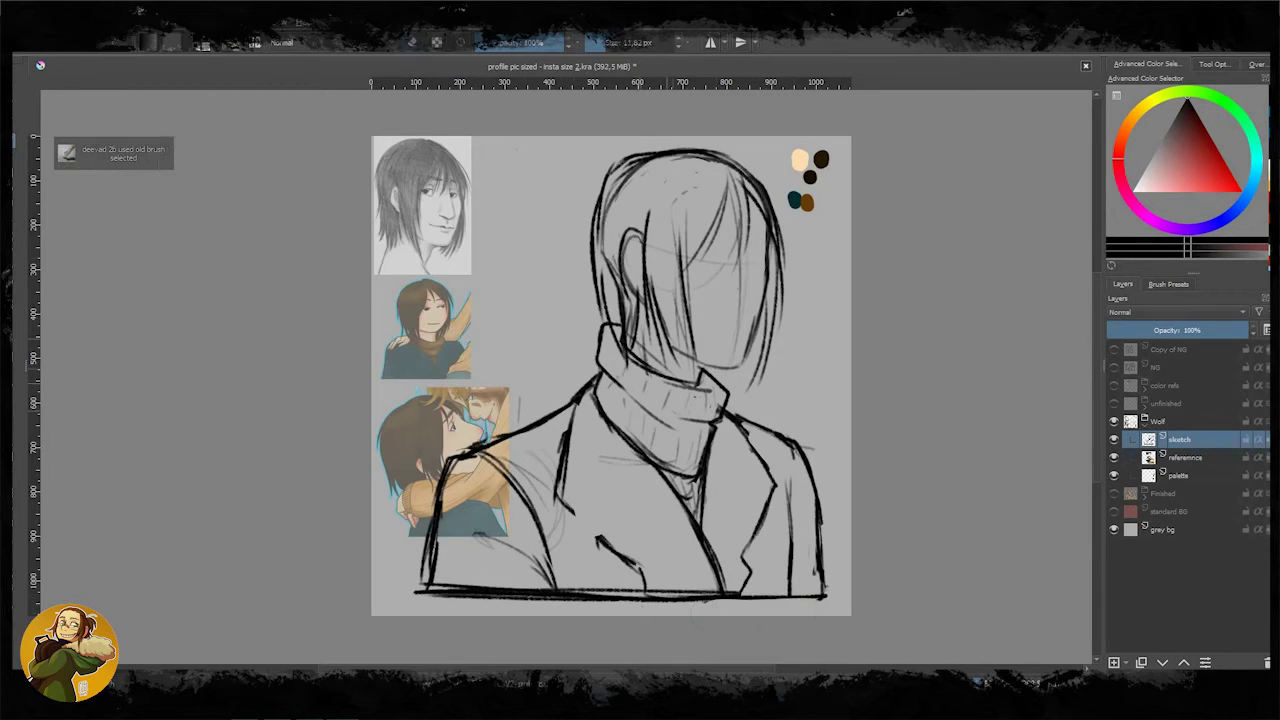
Step: Sketch the face with eyebrows, side-glancing eyes, a long nose and a slight smile
left_click_drag(690, 231, 730, 242)
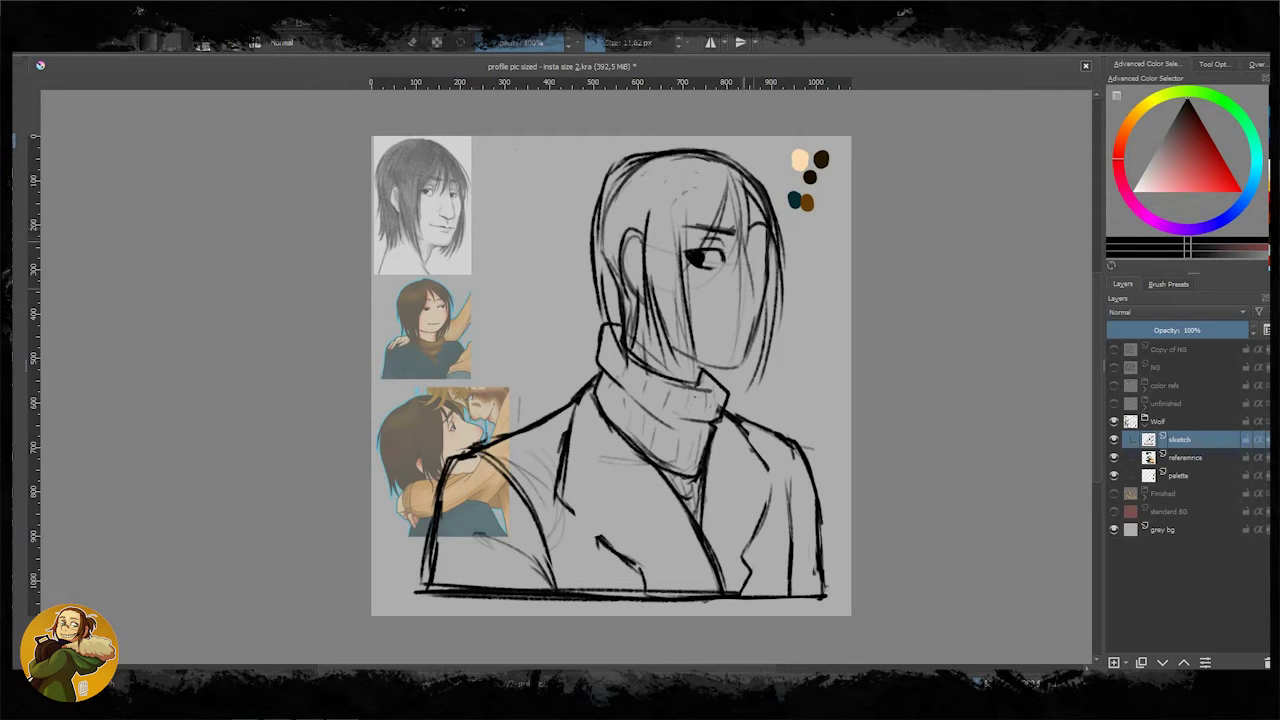
key("/")
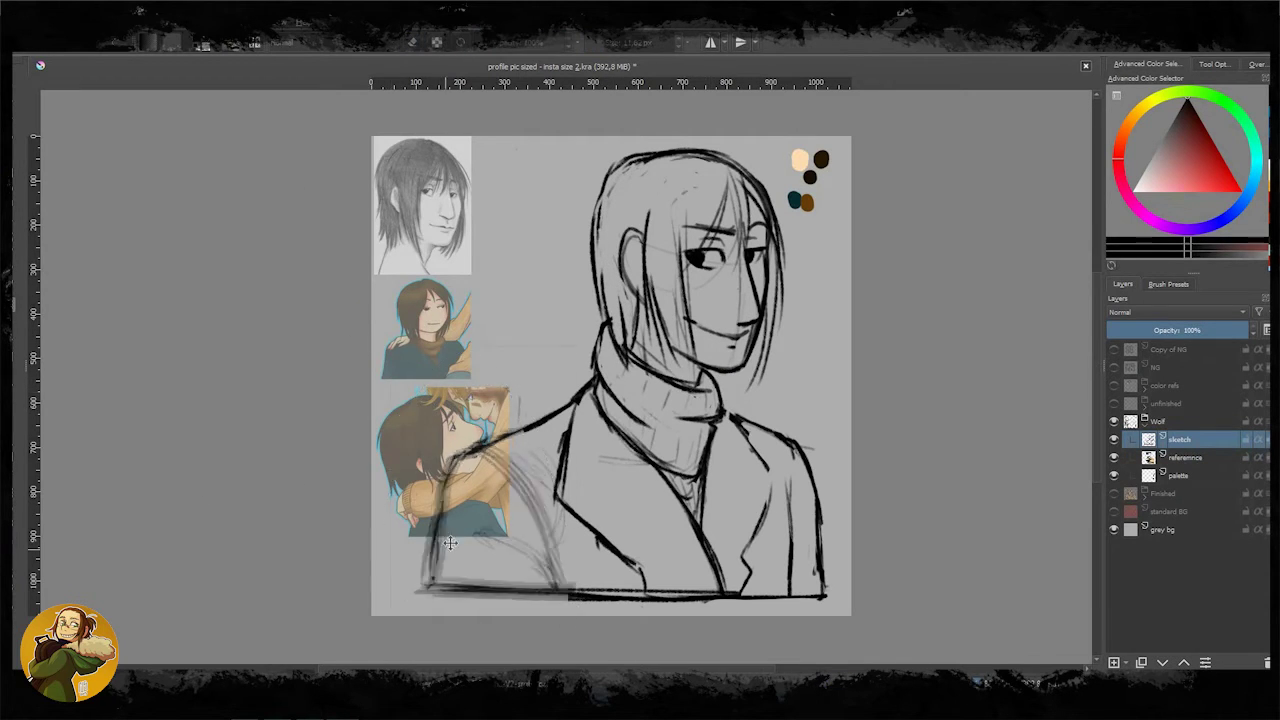
Step: Mirror the canvas view and redraw the near shoulder line and sleeve edge after undoing the previous strokes
key("m")
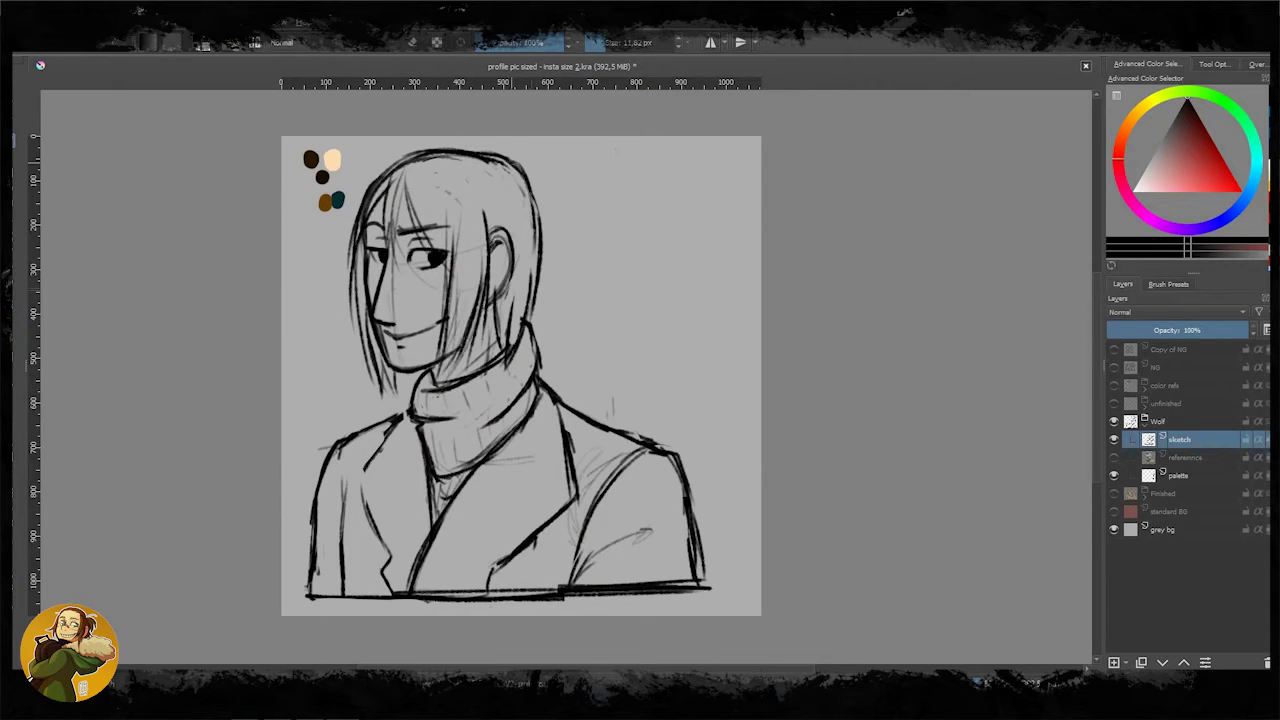
key("ctrl+z")
key("ctrl+z")
key("ctrl+z")
left_click_drag(562, 404, 684, 456)
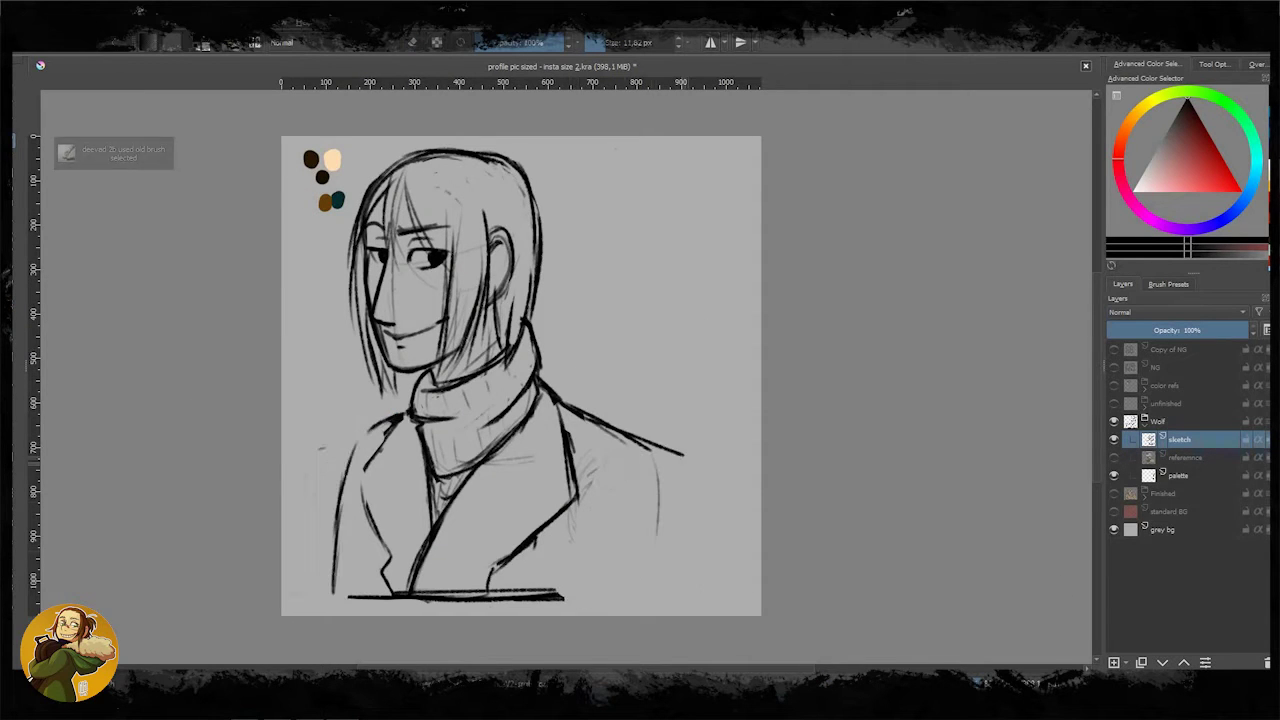
left_click_drag(700, 520, 705, 592)
key("ctrl+z")
Step: Redraw the coat's far shoulder and sleeve, erasing stray lines along the bottom edge
key("slash")
mouse_move(405, 420)
left_mouse_down()
mouse_move(365, 505)
mouse_move(378, 478)
mouse_move(355, 595)
left_mouse_up()
left_click_drag(357, 525, 355, 596)
key("slash")
mouse_move(368, 456)
left_mouse_down()
mouse_move(326, 602)
mouse_move(480, 595)
left_mouse_up()
key("slash")
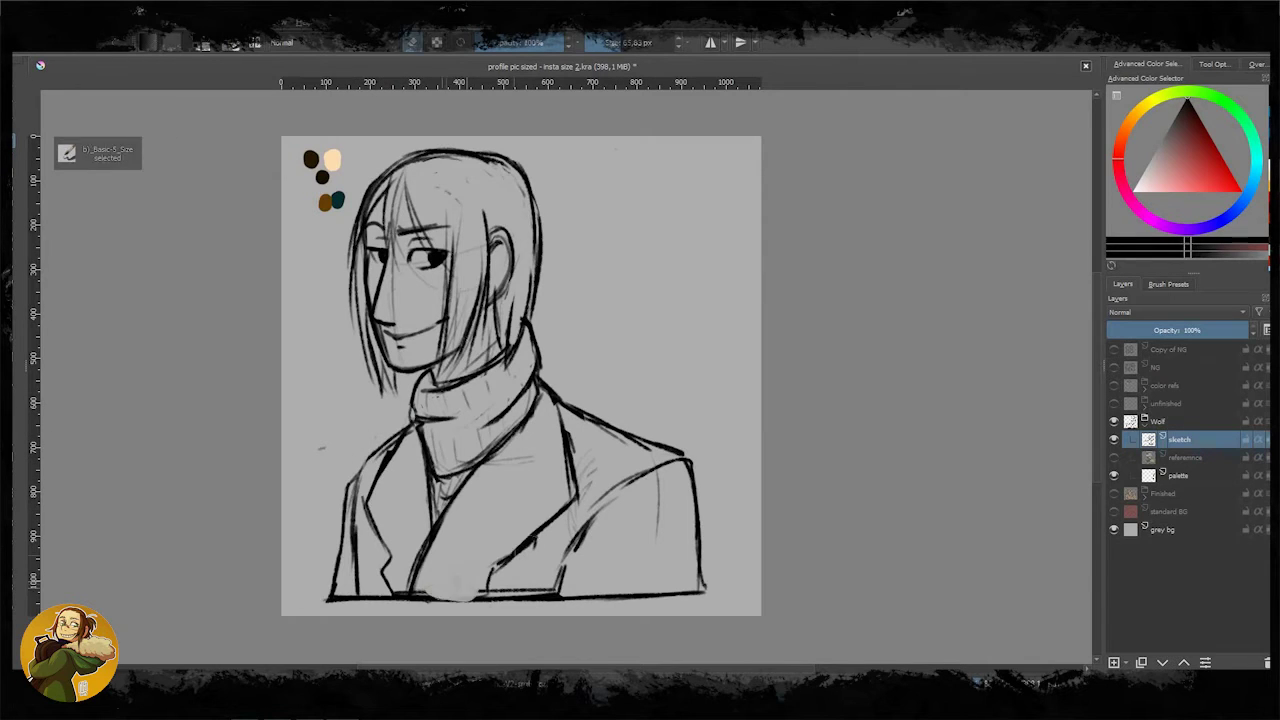
Step: Tidy the lower corner of the near lapel and the outline of the far sleeve
key("slash")
left_click_drag(556, 516, 484, 594)
mouse_move(412, 424)
left_mouse_down()
mouse_move(350, 500)
mouse_move(338, 566)
left_mouse_up()
key("slash")
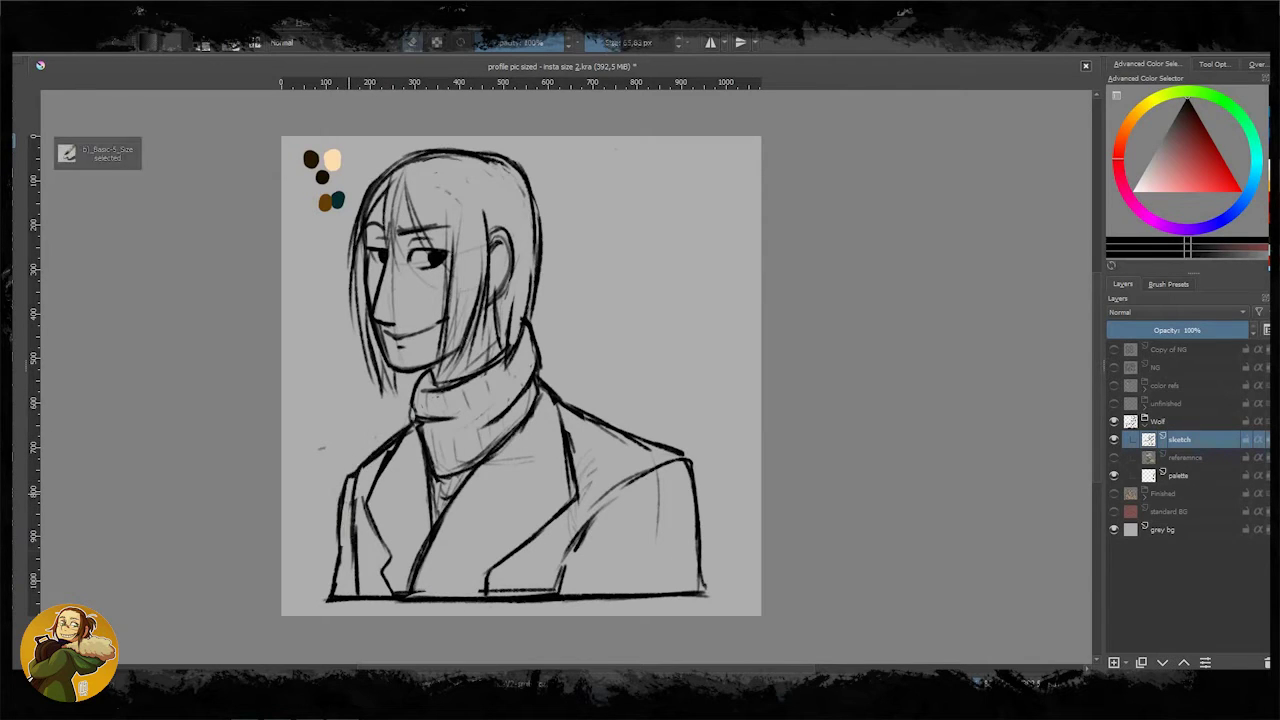
key("slash")
Step: Transform the body below the head so that it is slightly shorter vertically
key("ctrl+t")
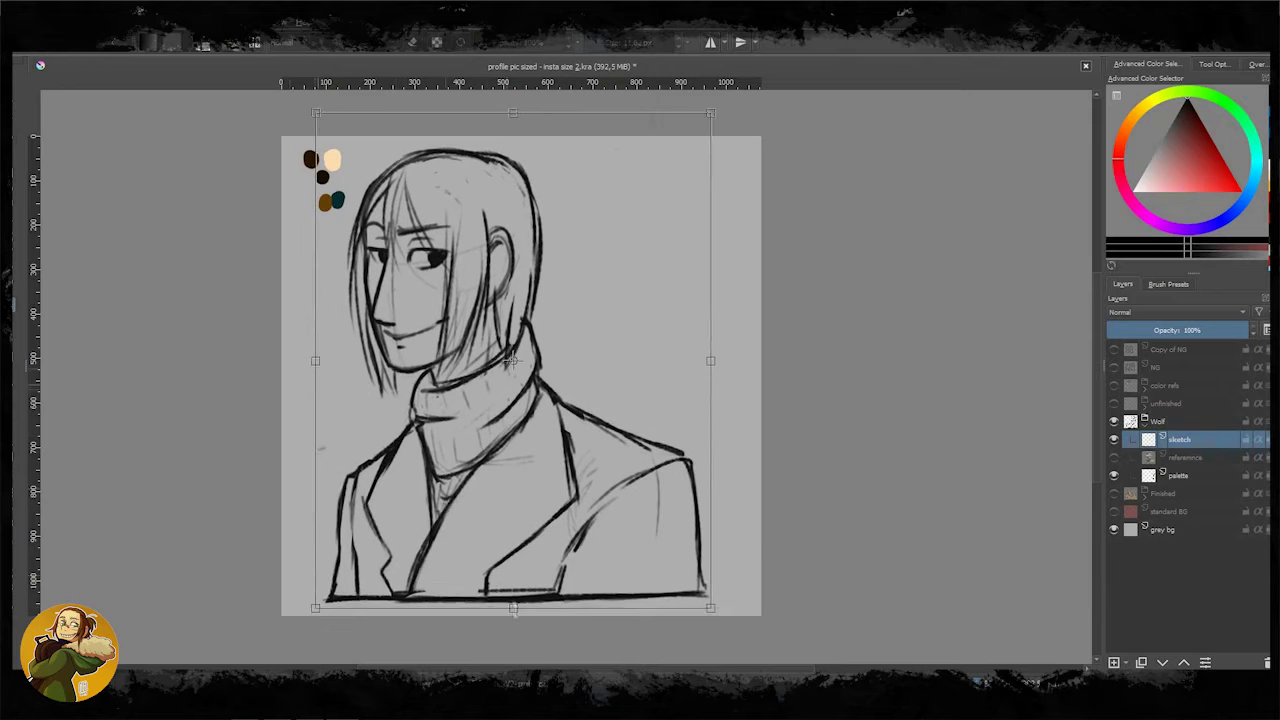
key("Return")
key("ctrl+t")
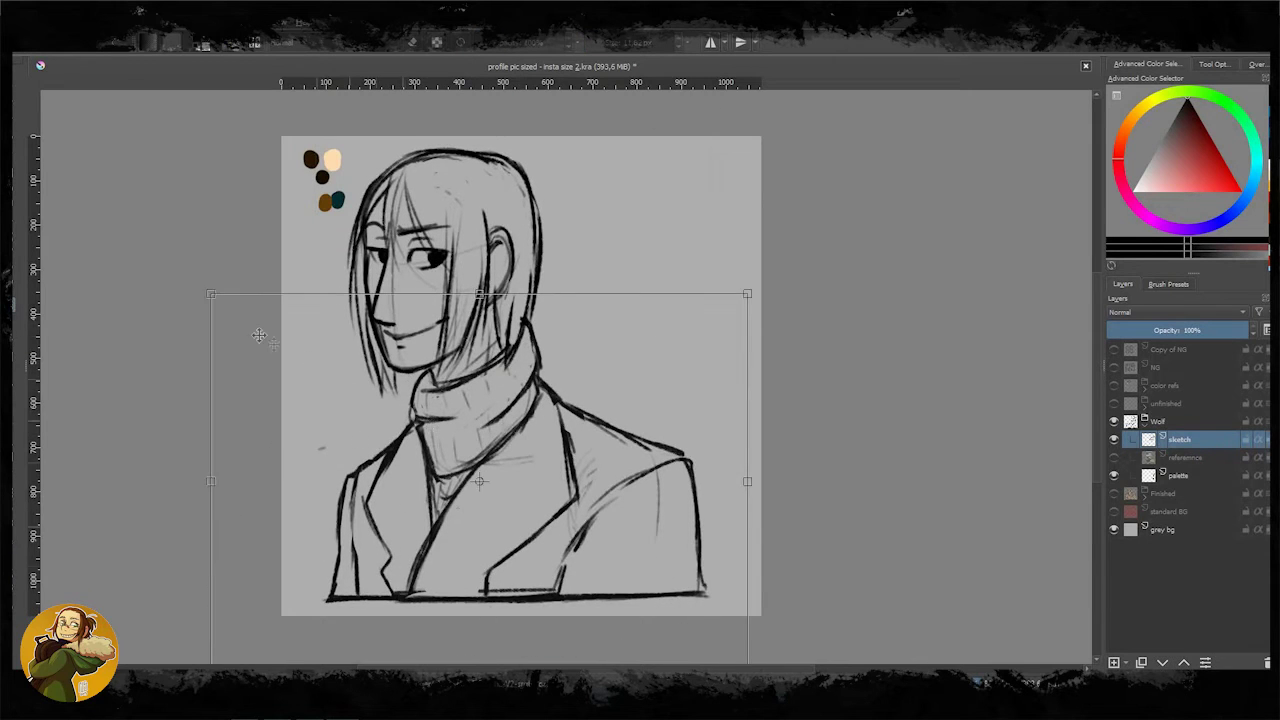
key("ctrl+shift+a")
key("b")
left_click_drag(530, 310, 705, 400)
key("Return")
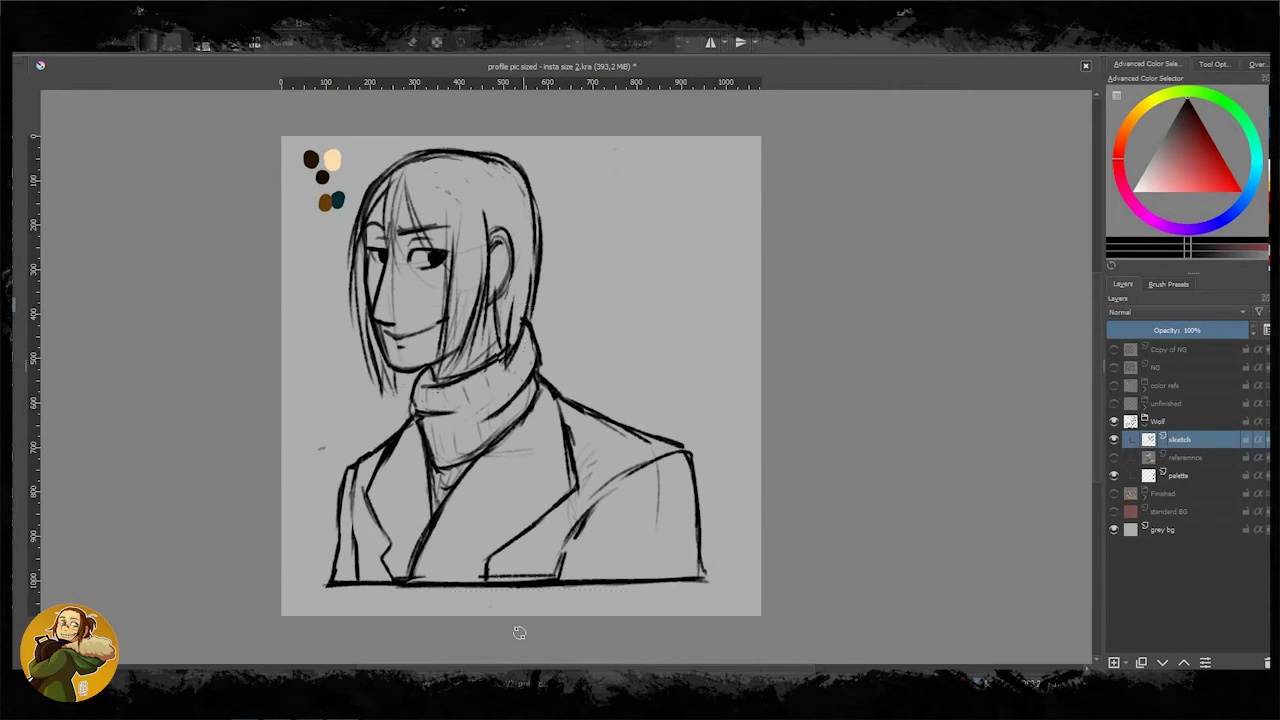
Step: Extend the coat's edges to a lower bottom line replacing the old one, and flip the canvas view back
left_click_drag(708, 598, 316, 601)
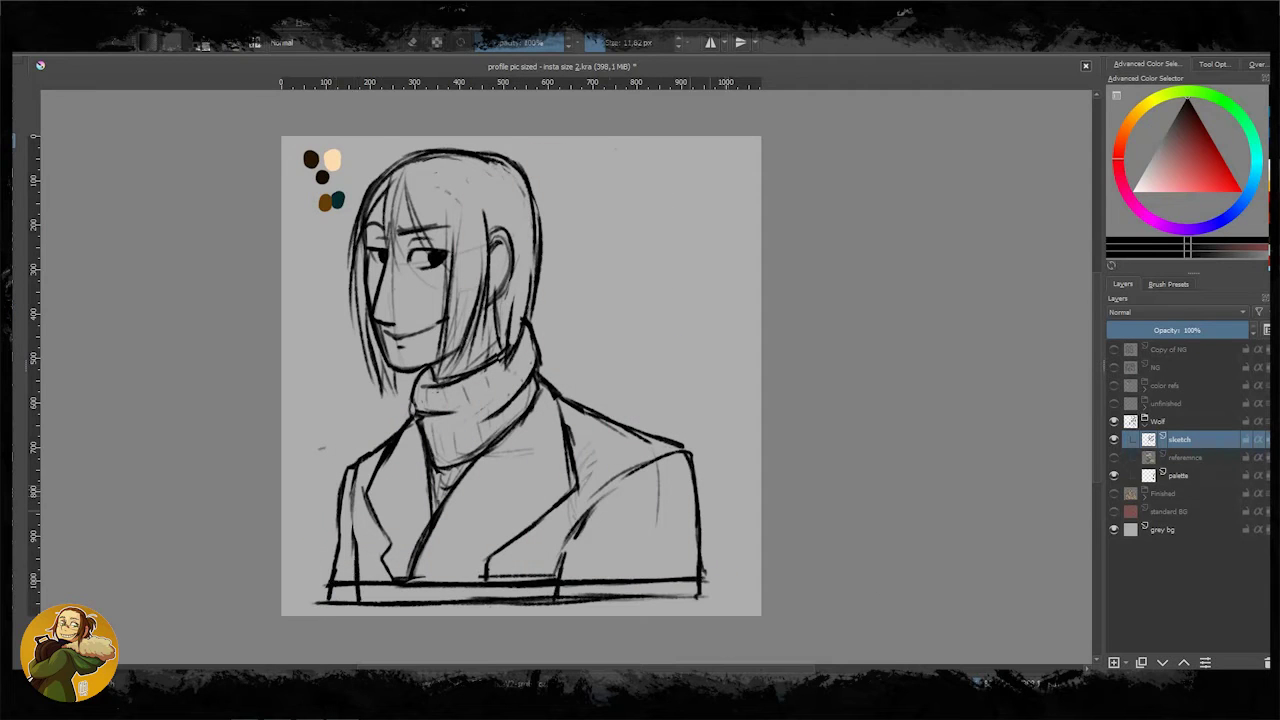
left_click_drag(624, 583, 328, 582)
left_click_drag(330, 555, 345, 600)
left_click_drag(382, 548, 405, 600)
left_click_drag(482, 562, 485, 600)
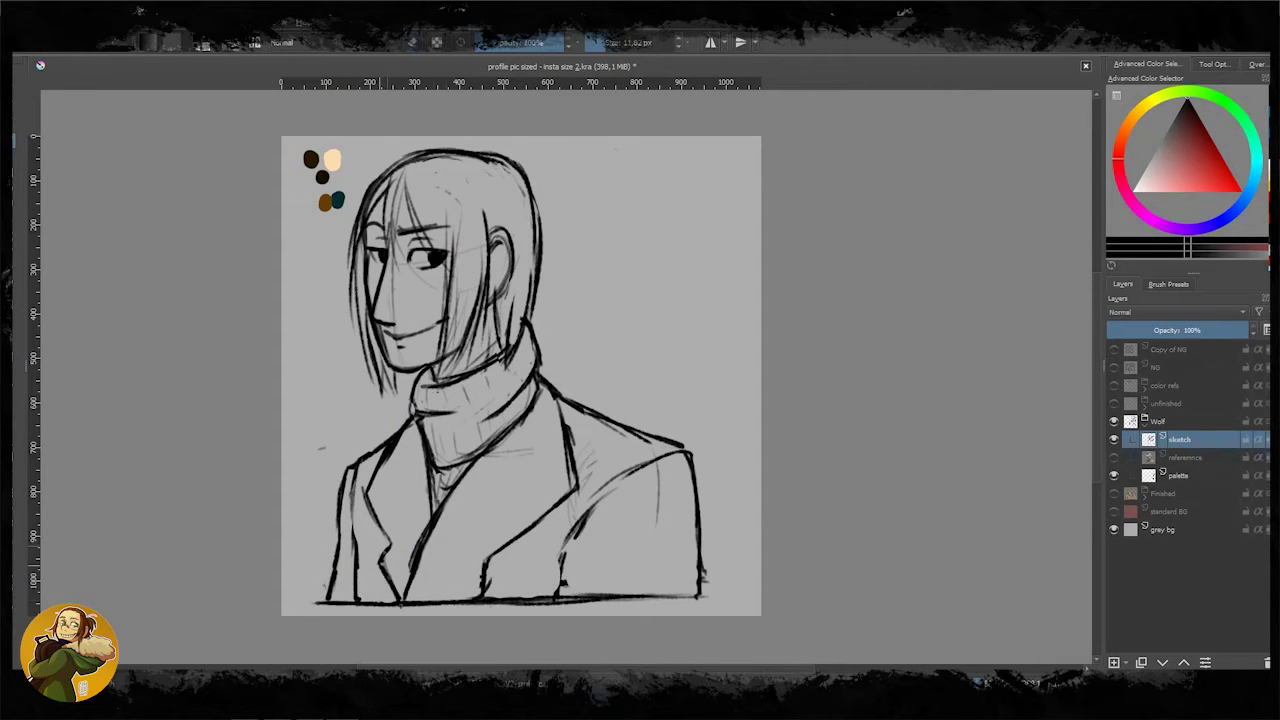
left_click_drag(580, 522, 555, 598)
key("m")
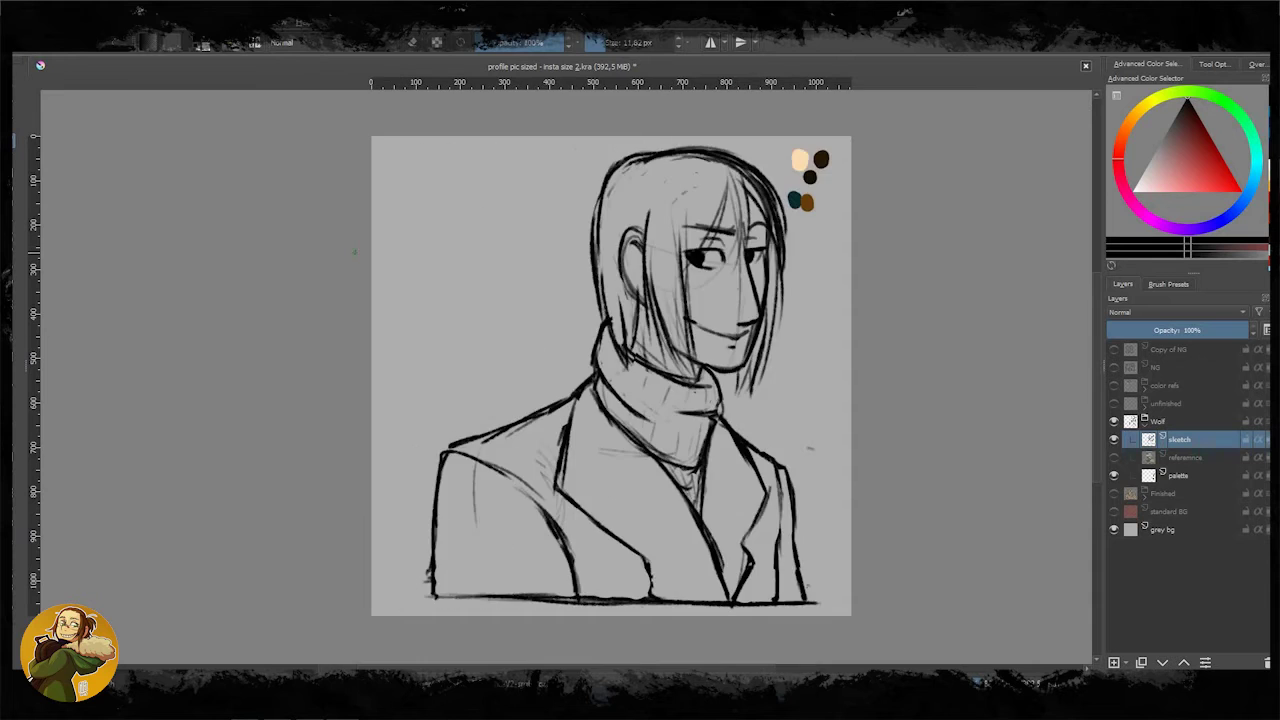
Step: Ink the brows, eyes, nose and mouth over the faded sketch on the line layer
scroll(560, 380, "up", 3)
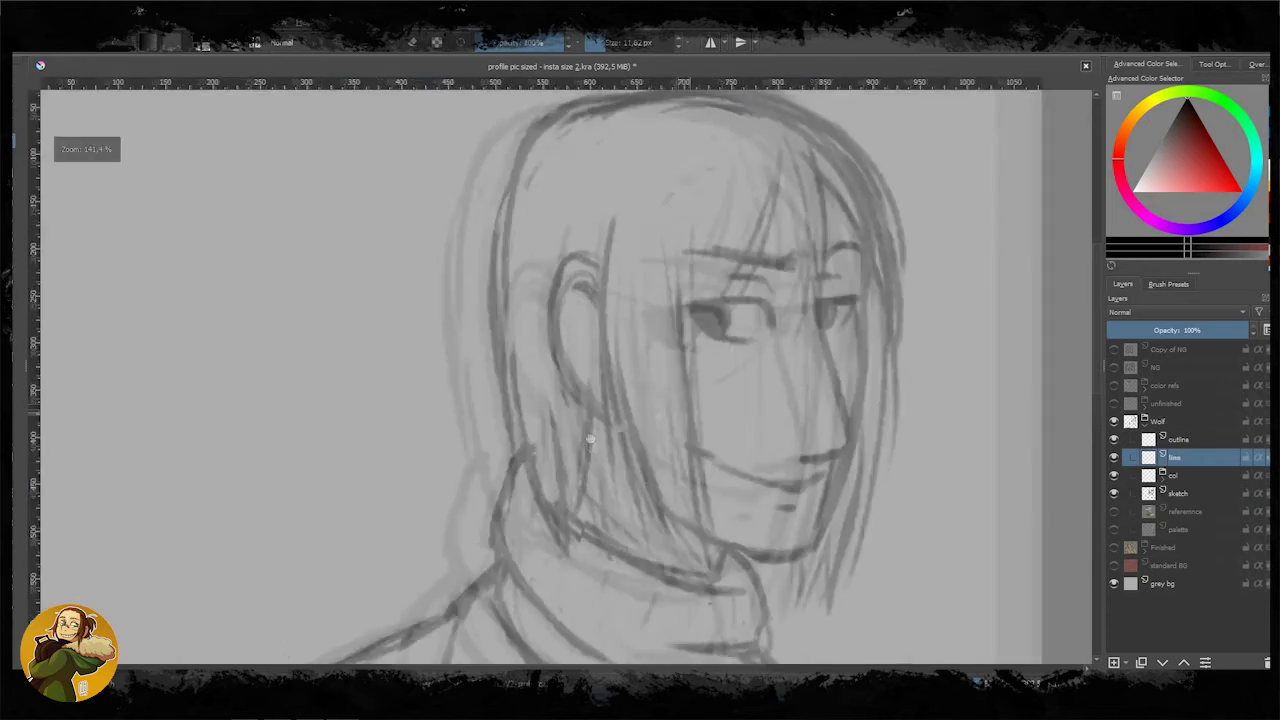
left_click_drag(596, 338, 676, 333)
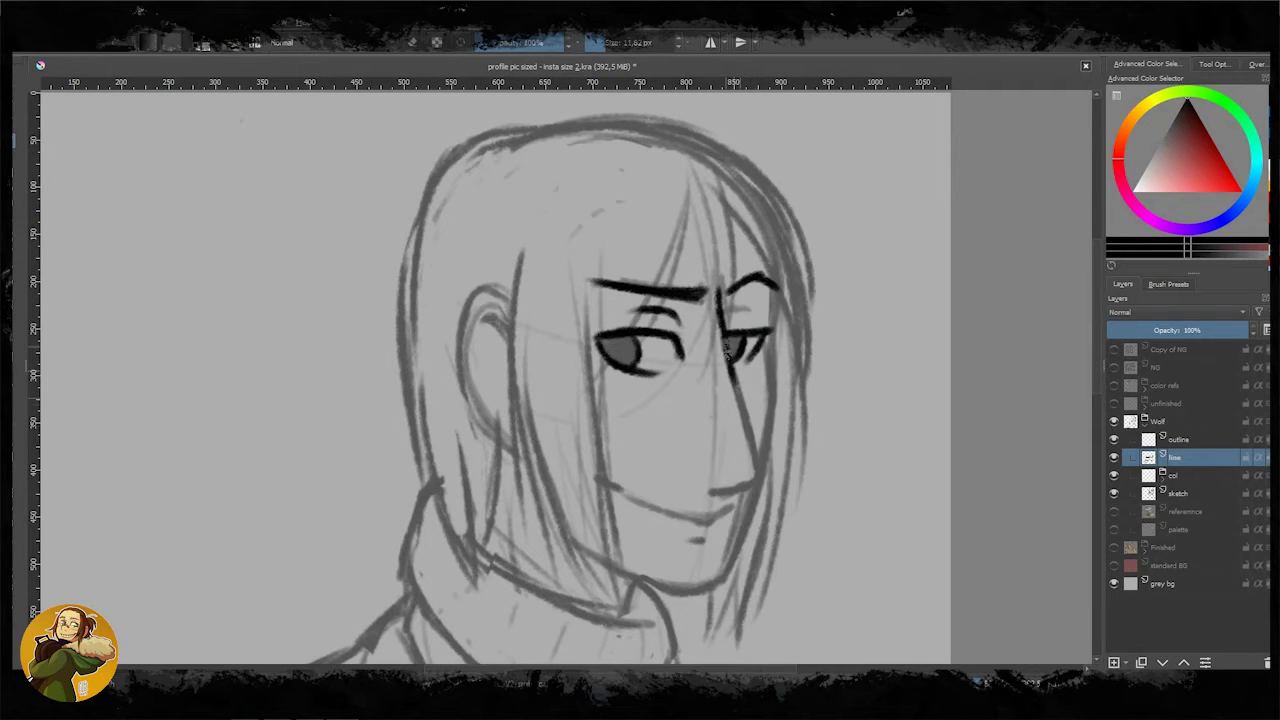
left_click_drag(728, 340, 705, 491)
left_click_drag(731, 506, 701, 521)
Step: Ink the far side of the hair, the fringe and the long strands framing the face
left_click_drag(612, 113, 806, 380)
left_click_drag(734, 198, 806, 376)
mouse_move(719, 190)
left_mouse_down()
mouse_move(709, 390)
mouse_move(676, 288)
mouse_move(662, 288)
left_mouse_up()
left_click_drag(584, 270, 626, 598)
mouse_move(520, 250)
left_mouse_down()
mouse_move(528, 520)
mouse_move(560, 555)
left_mouse_up()
left_click_drag(528, 410, 630, 620)
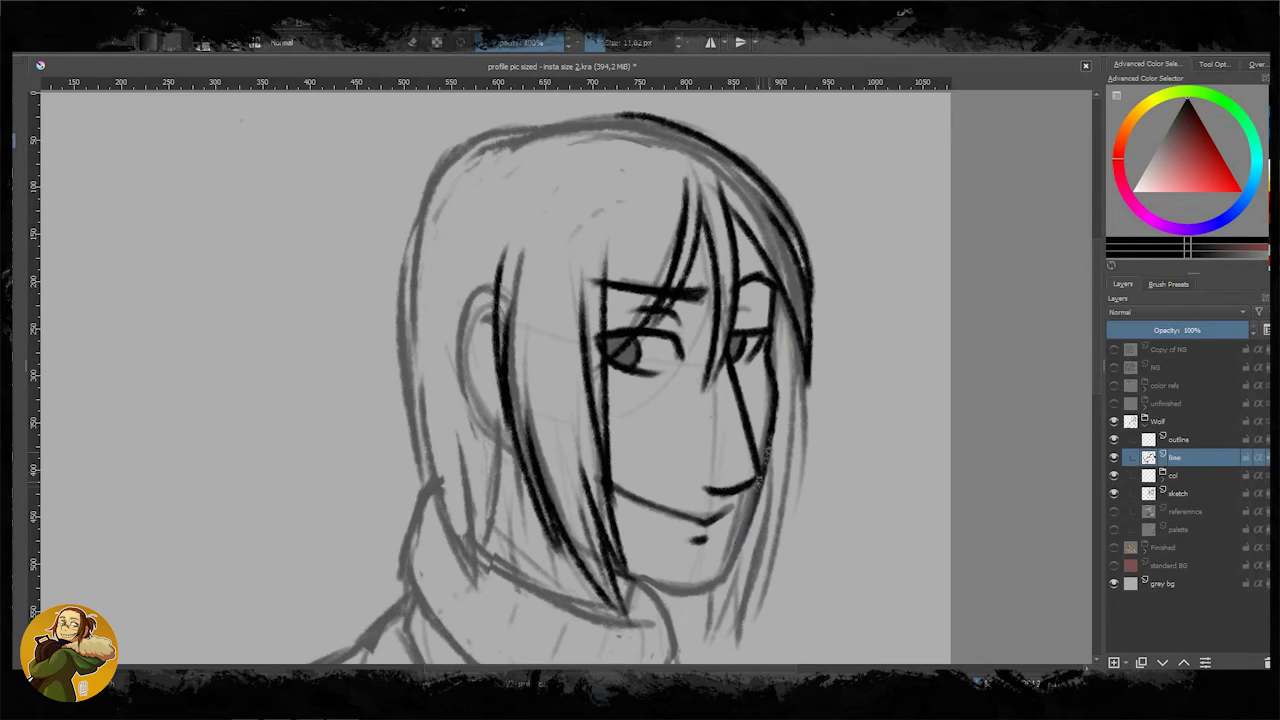
Step: Ink the ear and the crown and back contour of the hair down toward the neck
left_click_drag(497, 284, 505, 455)
mouse_move(630, 112)
left_mouse_down()
mouse_move(472, 165)
mouse_move(424, 198)
left_mouse_up()
left_click_drag(648, 114, 522, 126)
left_click_drag(440, 150, 400, 376)
key("ctrl+z")
left_click_drag(430, 206, 398, 496)
key("ctrl+z")
left_click_drag(432, 176, 400, 488)
left_click_drag(420, 390, 460, 560)
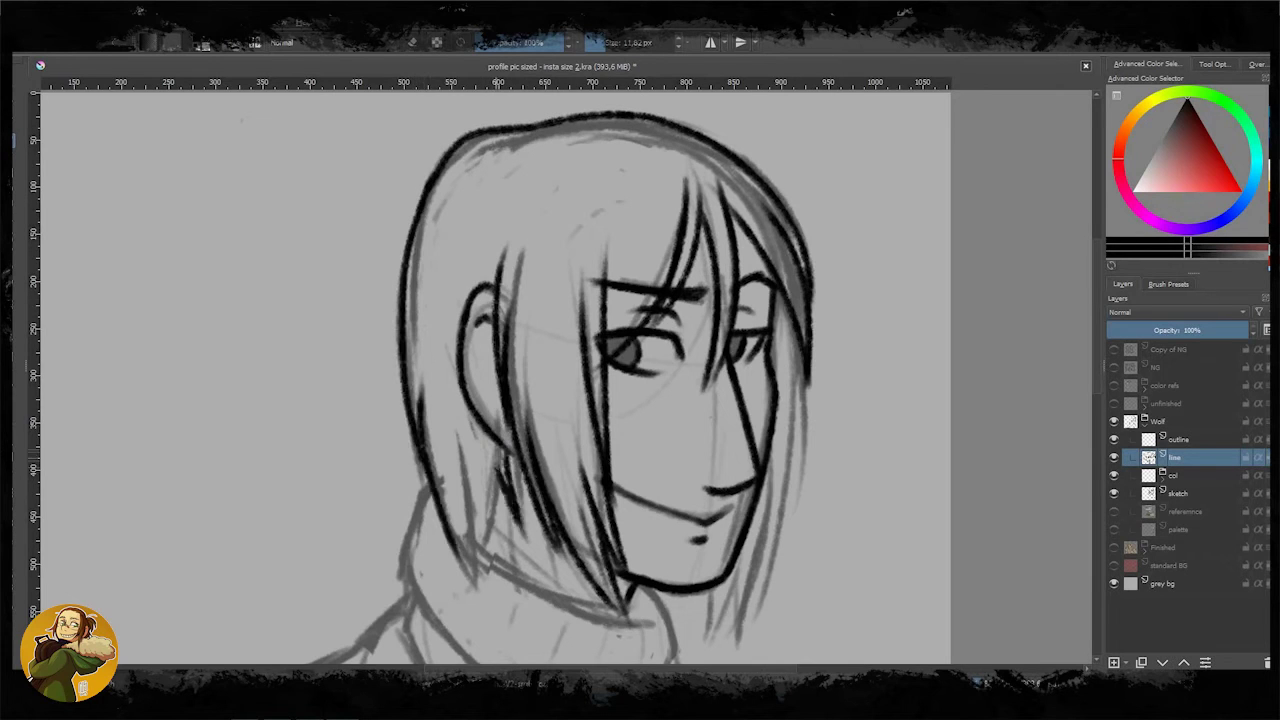
Step: Ink the pointed hair ends behind the ear and the strands hanging beside the far cheek
key("ctrl+z")
mouse_move(460, 446)
left_mouse_down()
mouse_move(472, 566)
mouse_move(500, 582)
left_mouse_up()
mouse_move(796, 318)
left_mouse_down()
mouse_move(792, 514)
mouse_move(760, 620)
left_mouse_up()
key("ctrl+z")
left_click_drag(798, 354, 726, 642)
left_click_drag(742, 552, 708, 644)
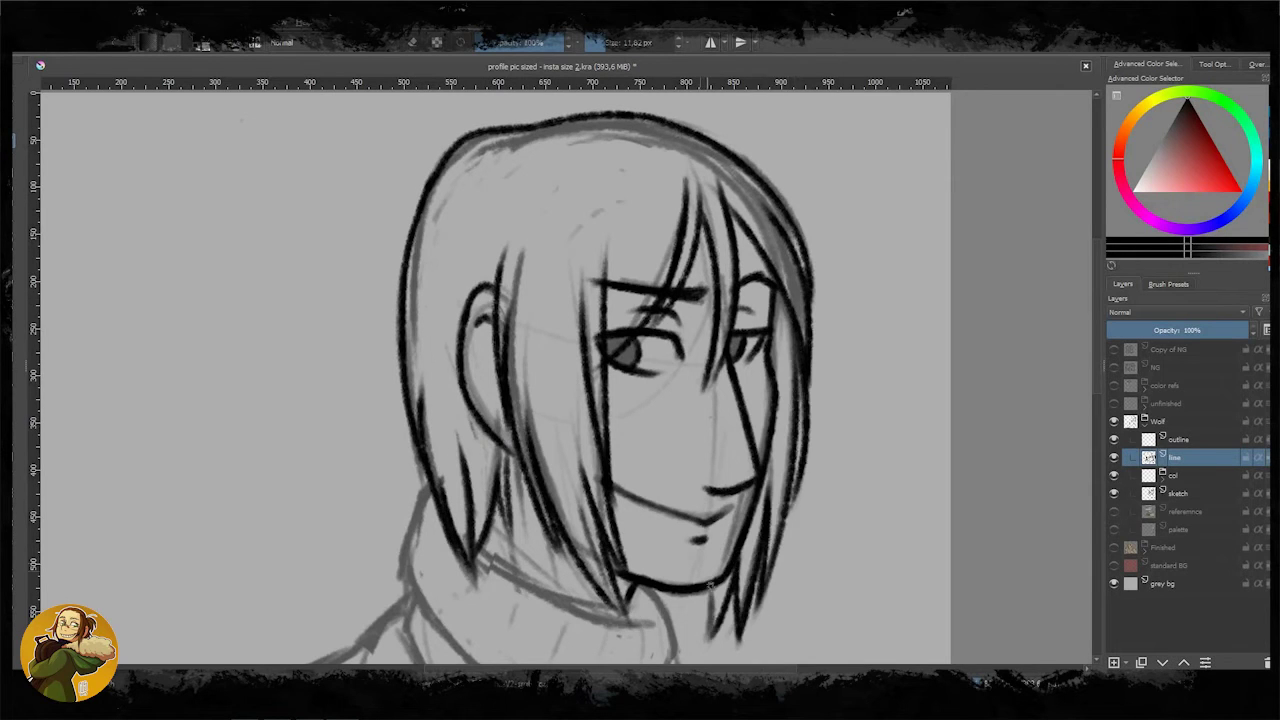
Step: Ink the turtleneck's rolled collar, its folds and the lower part resting inside the coat
scroll(708, 518, "down", 1)
left_click_drag(708, 518, 825, 358)
left_click_drag(748, 404, 788, 504)
left_click_drag(656, 490, 790, 506)
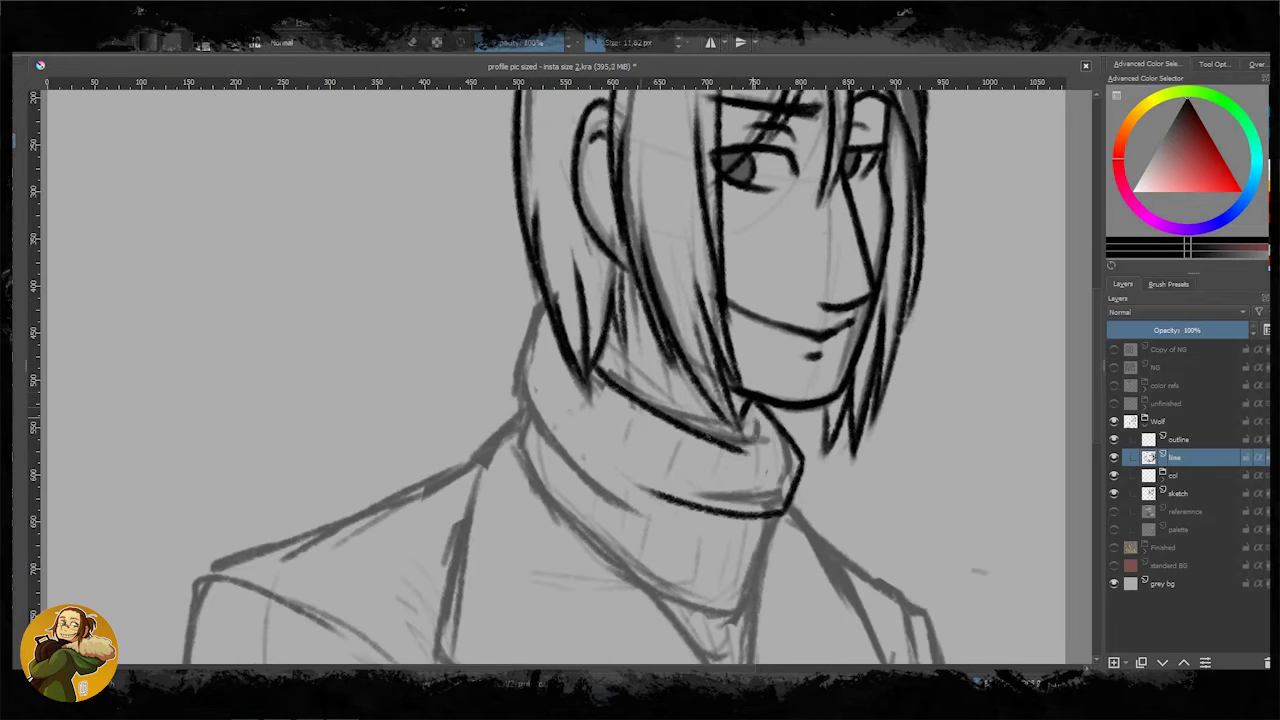
left_click_drag(626, 298, 648, 398)
left_click_drag(540, 298, 518, 372)
left_click_drag(518, 318, 720, 616)
left_click_drag(594, 552, 736, 620)
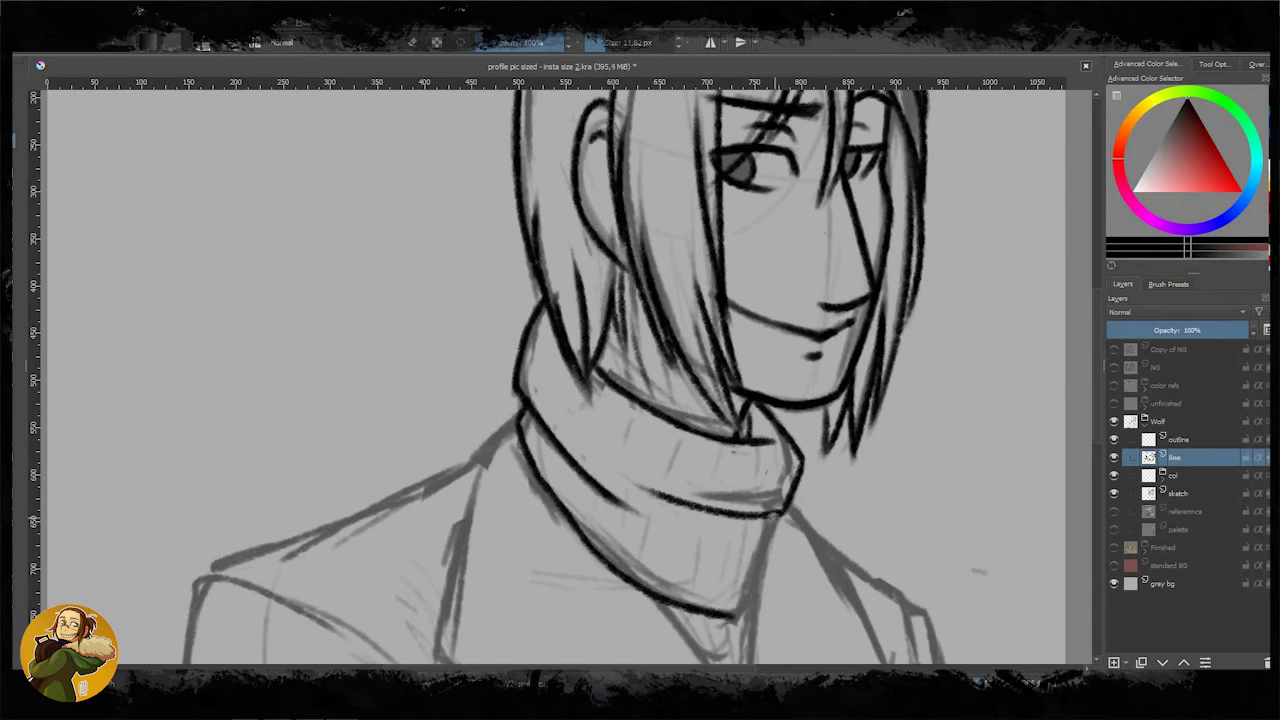
left_click_drag(676, 518, 772, 532)
Step: Ink the sweater's folds in the coat opening and both notched lapels down to the bottom edge
mouse_move(790, 510)
left_mouse_down()
mouse_move(736, 606)
mouse_move(723, 391)
left_mouse_up()
mouse_move(640, 380)
left_mouse_down()
mouse_move(780, 620)
mouse_move(742, 526)
left_mouse_up()
left_click_drag(742, 526, 673, 464)
left_click_drag(706, 252, 806, 404)
mouse_move(806, 404)
left_mouse_down()
mouse_move(752, 516)
mouse_move(732, 640)
left_mouse_up()
left_click_drag(438, 155, 548, 622)
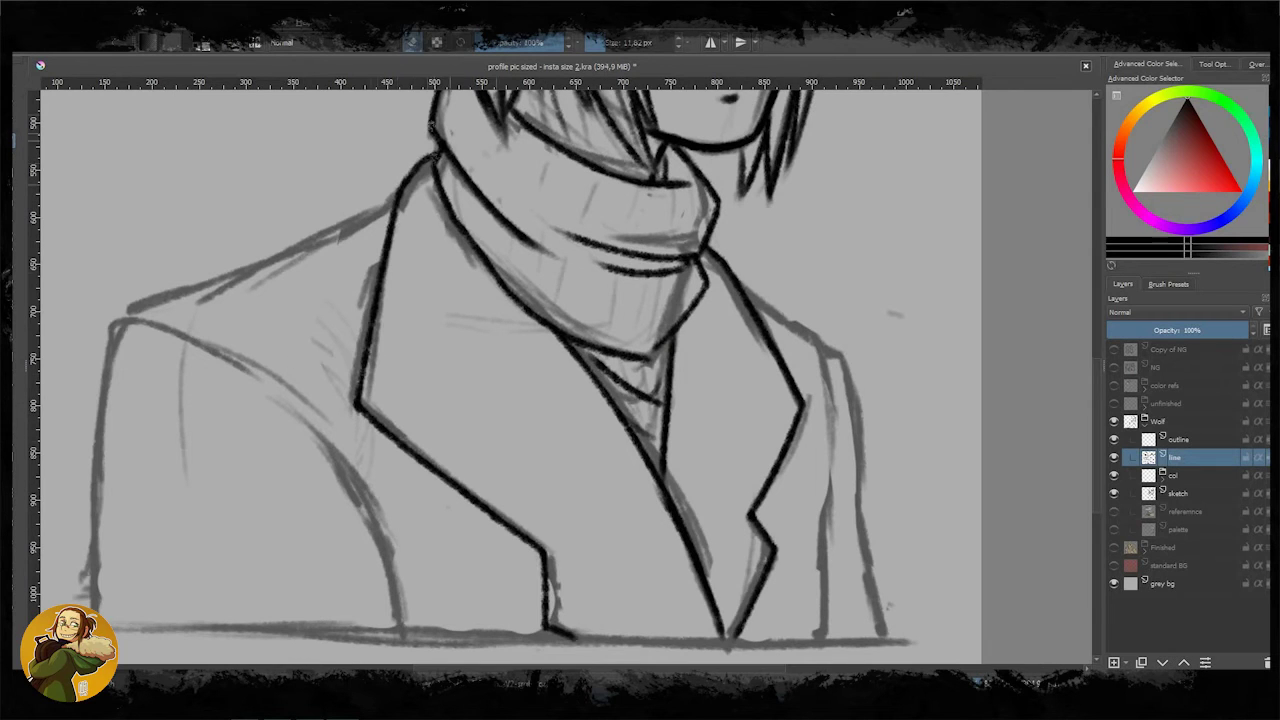
Step: Ink the far shoulder and sleeve, the near sleeve's curved seam and the near shoulder line
left_click_drag(778, 310, 848, 468)
left_click_drag(826, 350, 884, 640)
left_click_drag(820, 422, 832, 650)
left_click_drag(266, 396, 404, 628)
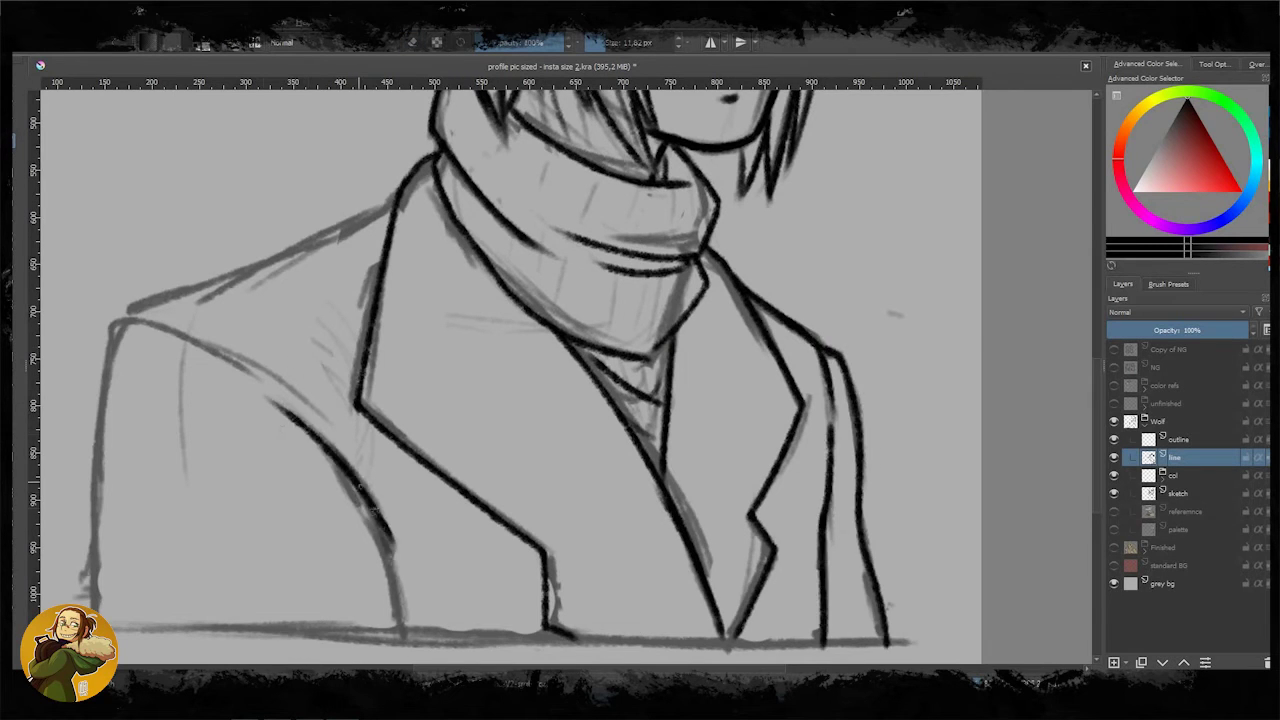
mouse_move(776, 210)
left_mouse_down()
mouse_move(576, 306)
mouse_move(472, 640)
mouse_move(300, 600)
mouse_move(231, 287)
left_mouse_up()
Step: Ink the coat's straight bottom edge from the far sleeve to the near sleeve, cleaning up the overshooting ends
scroll(231, 287, "down", 5)
scroll(500, 300, "up", 5)
left_click_drag(1000, 407, 138, 399)
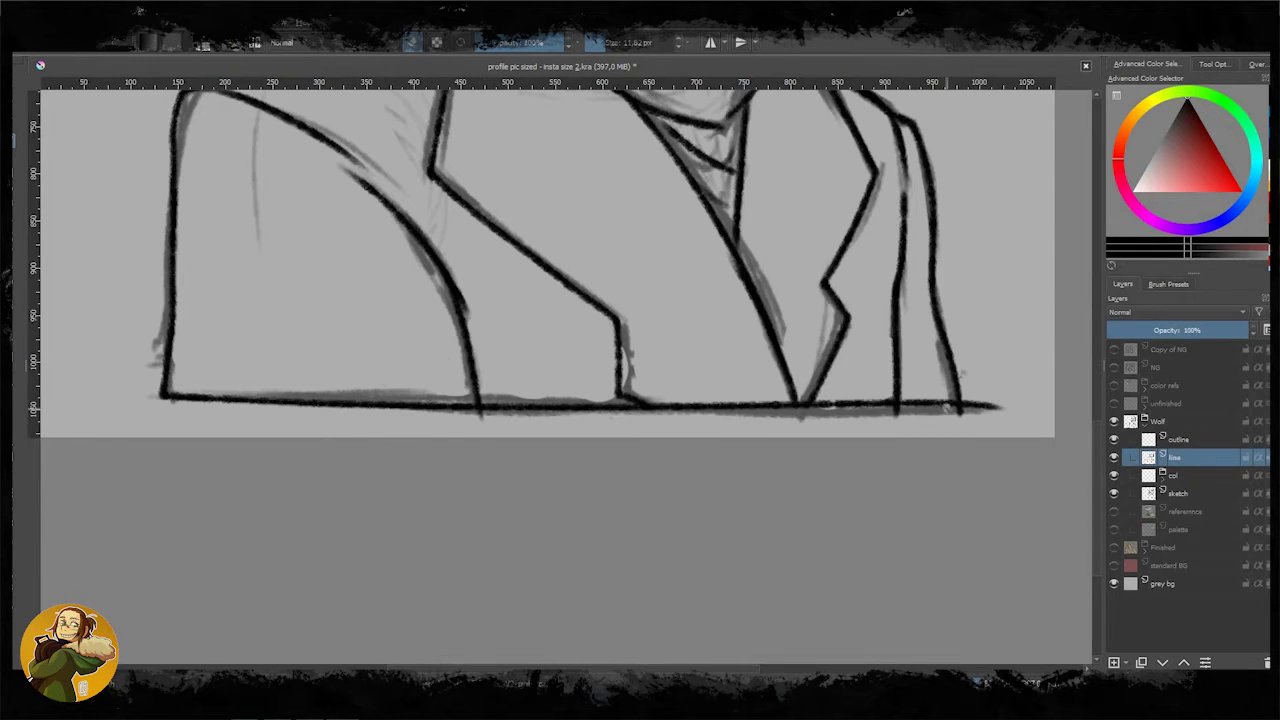
left_click_drag(992, 406, 474, 412)
key("ctrl+z")
left_click_drag(990, 406, 562, 410)
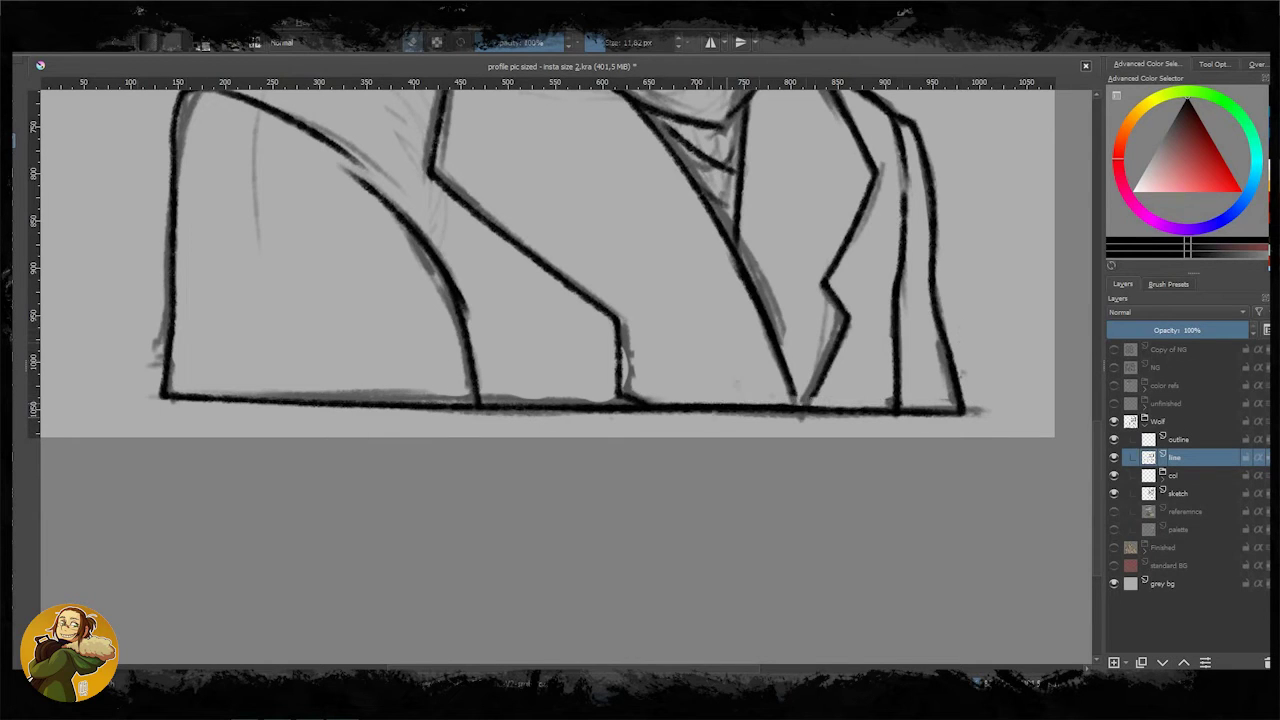
Step: Hide the sketch layer, thicken the hair's outer contour and fill the irises solid black
scroll(560, 370, "up", 10)
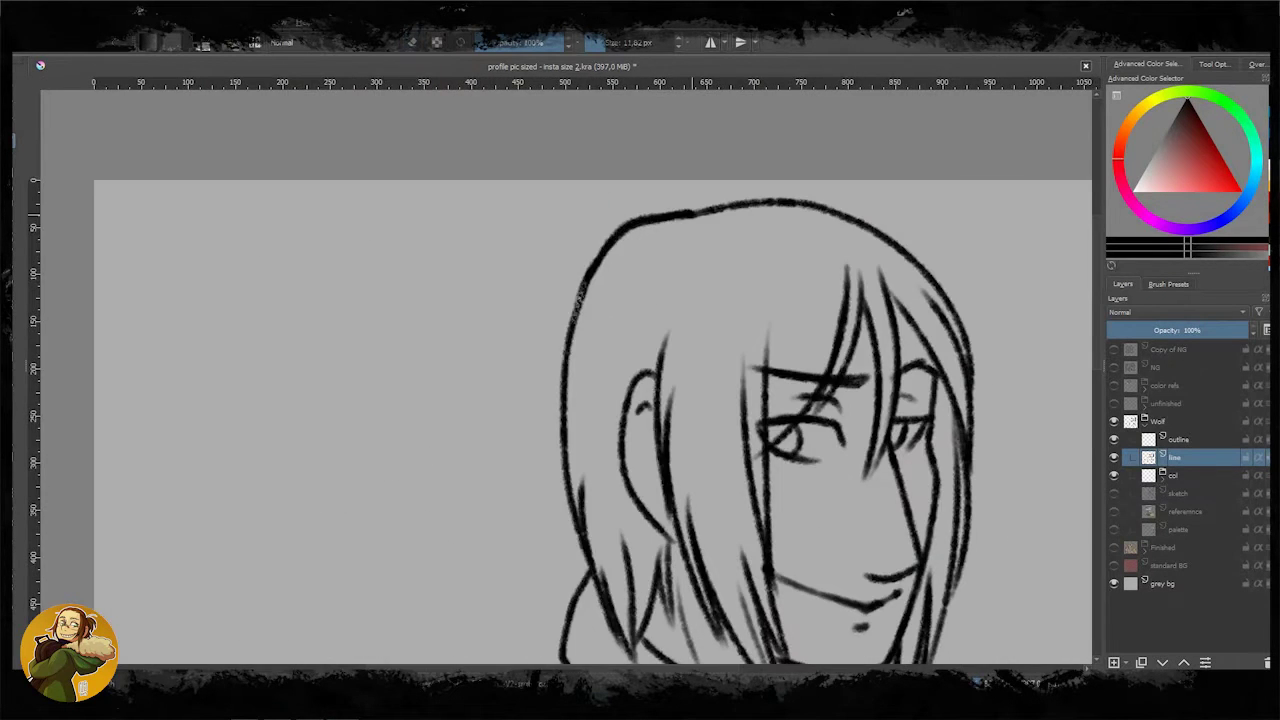
scroll(560, 400, "down", 4)
scroll(560, 380, "down", 4)
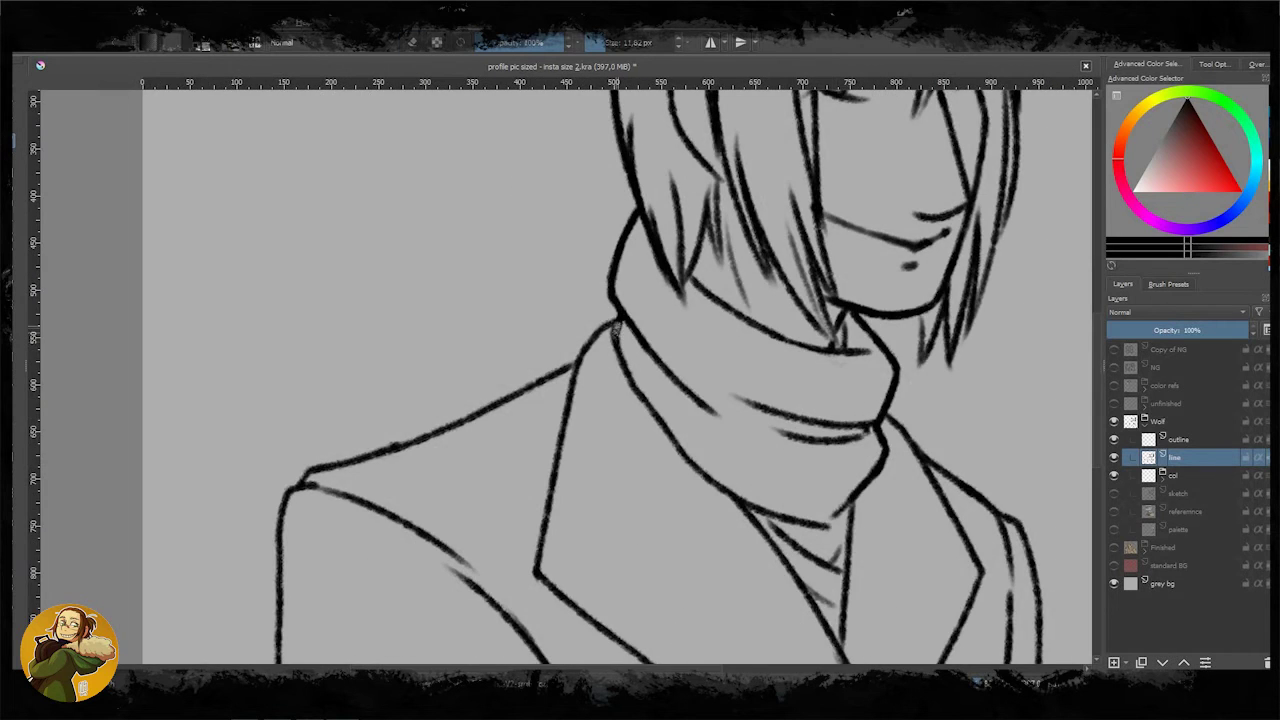
scroll(560, 380, "up", 4)
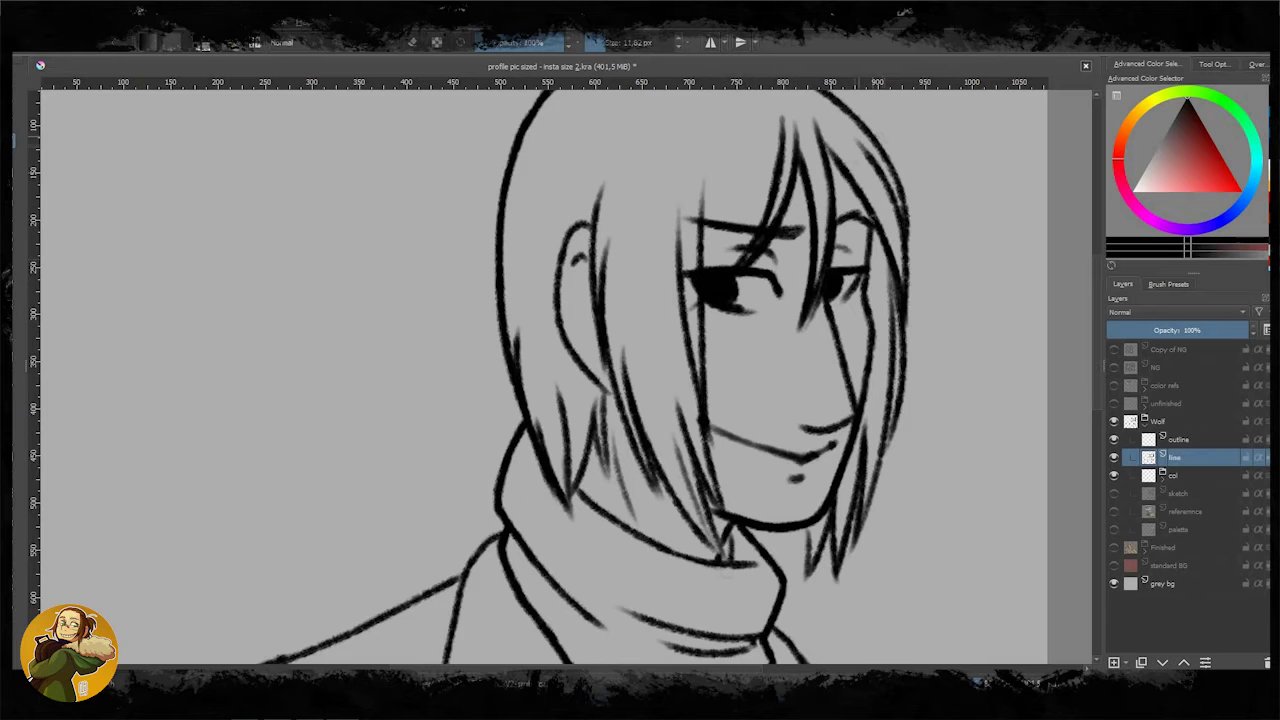
scroll(560, 380, "down", 2)
scroll(560, 380, "up", 2)
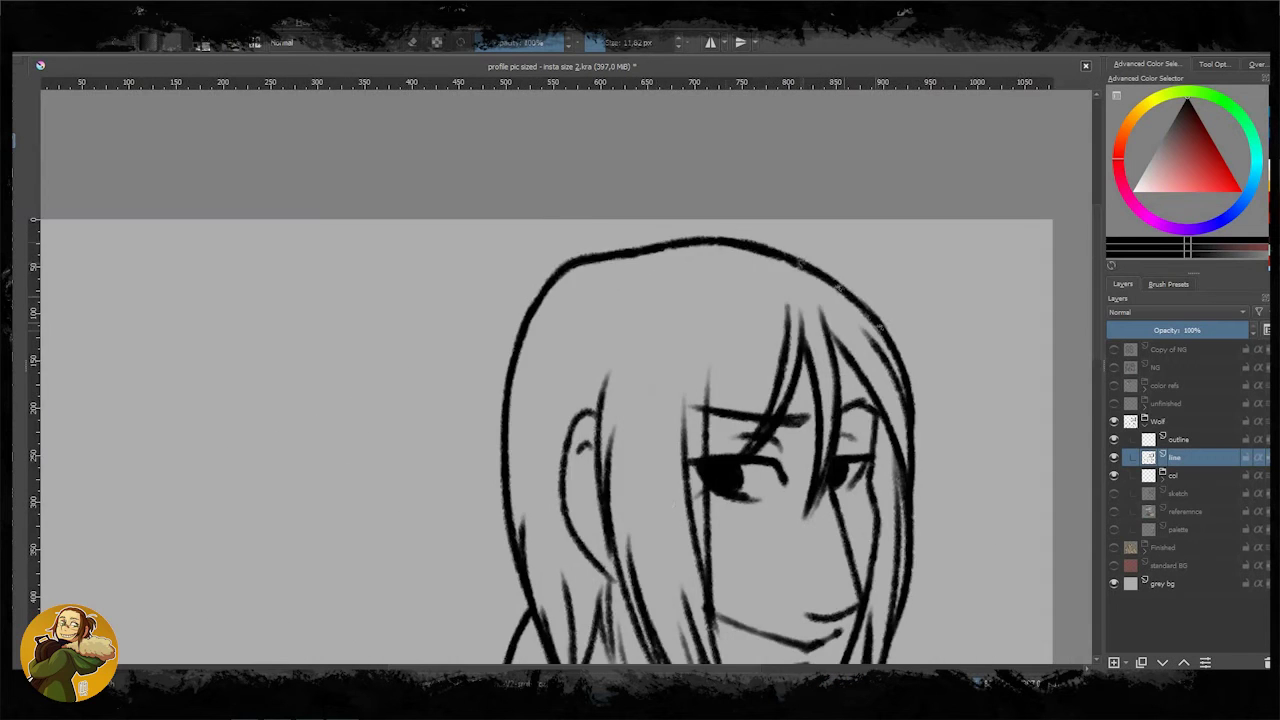
Step: Thicken the coat's shoulder, sleeve and bottom lines for heavier outer contours
scroll(560, 380, "down", 2)
scroll(560, 380, "up", 4)
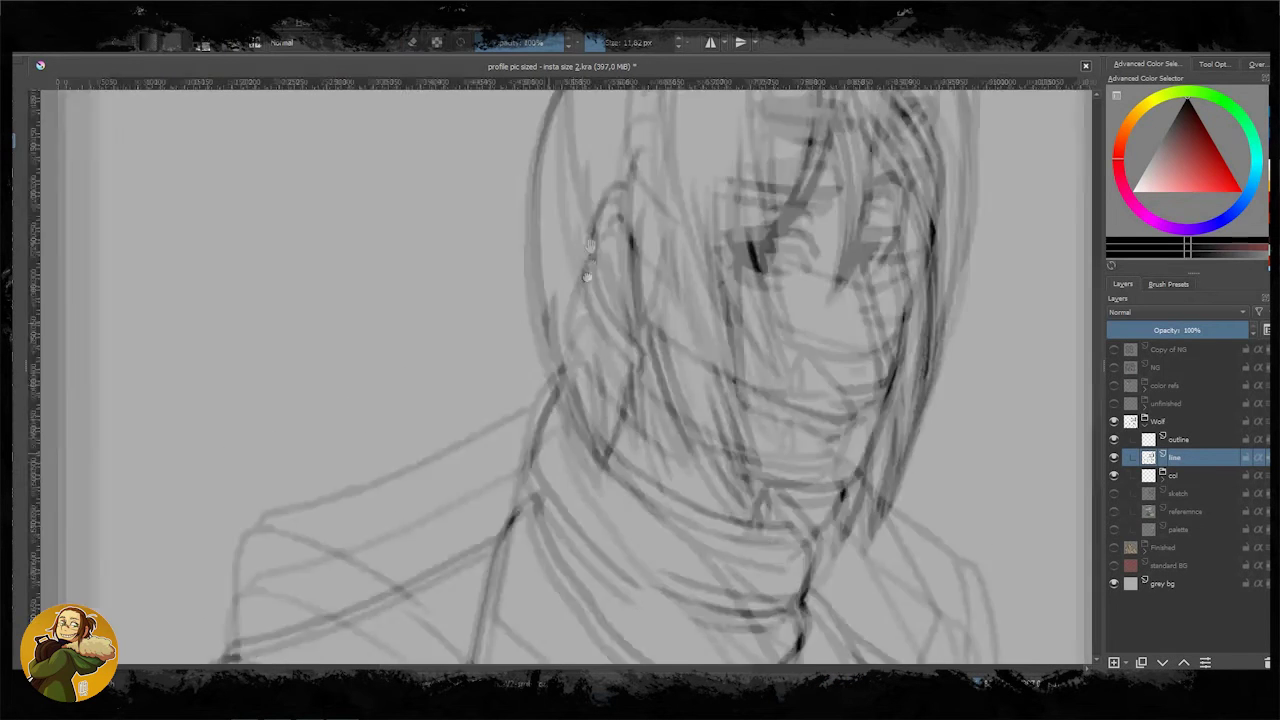
scroll(560, 380, "up", 1)
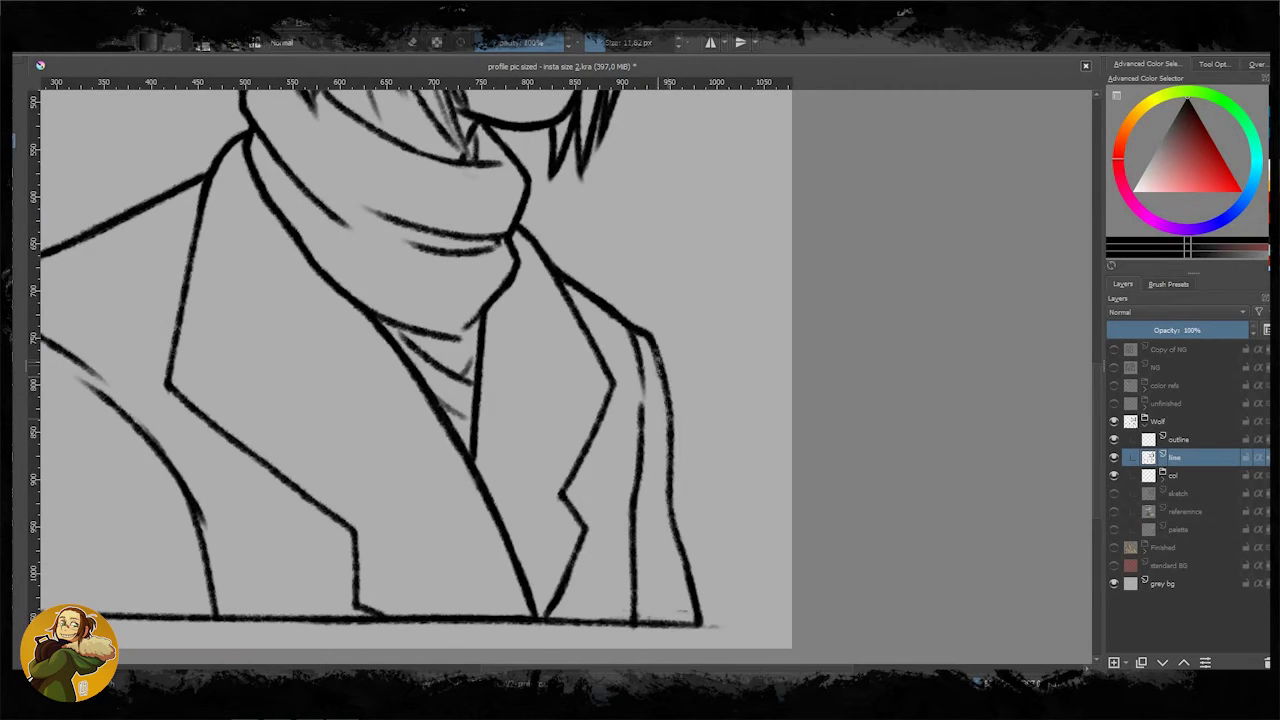
scroll(560, 380, "down", 1)
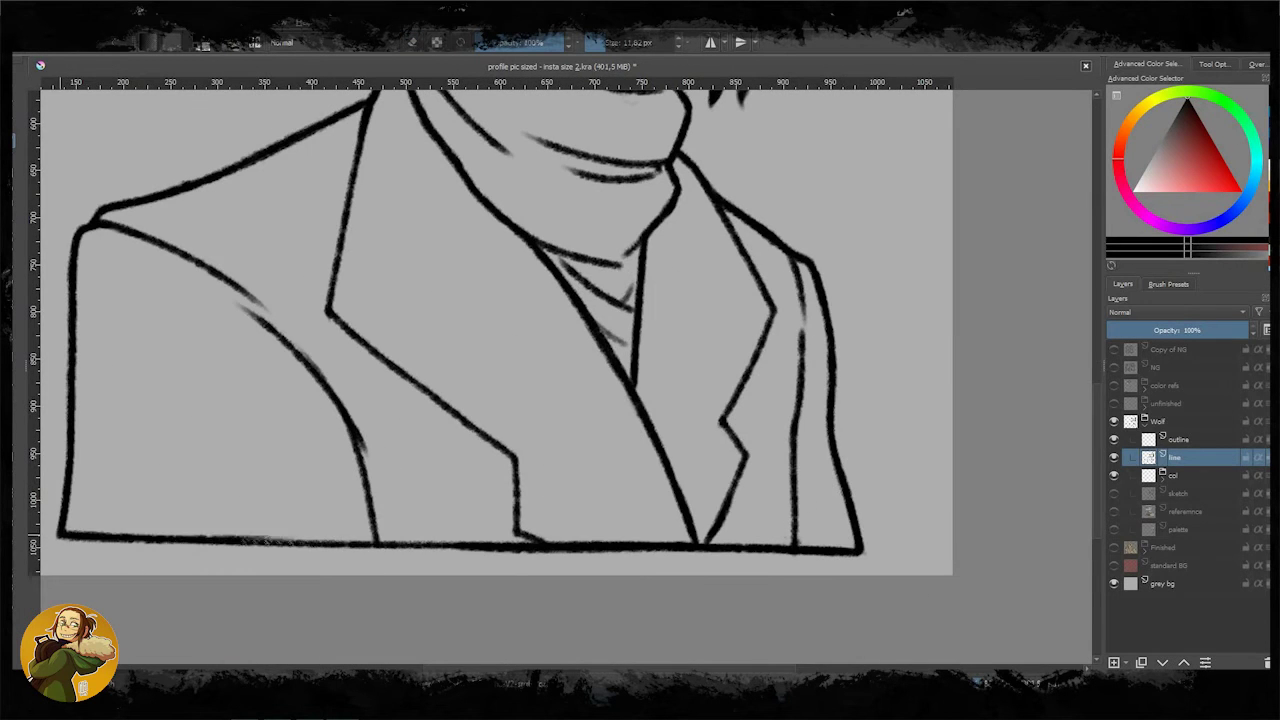
Step: Draw thin, light ribbing lines across the turtleneck's collar and front
scroll(560, 380, "left", 5)
scroll(560, 380, "right", 4)
scroll(560, 380, "up", 5)
scroll(560, 380, "left", 2)
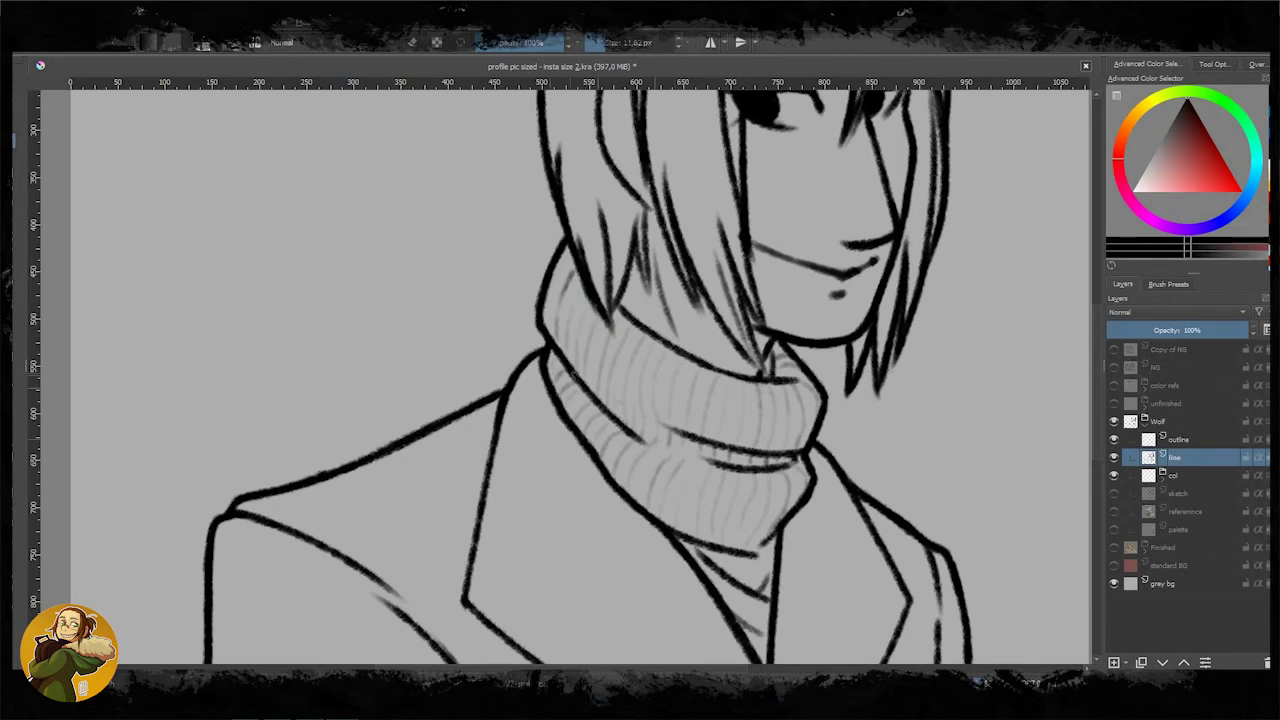
scroll(765, 610, "down", 5)
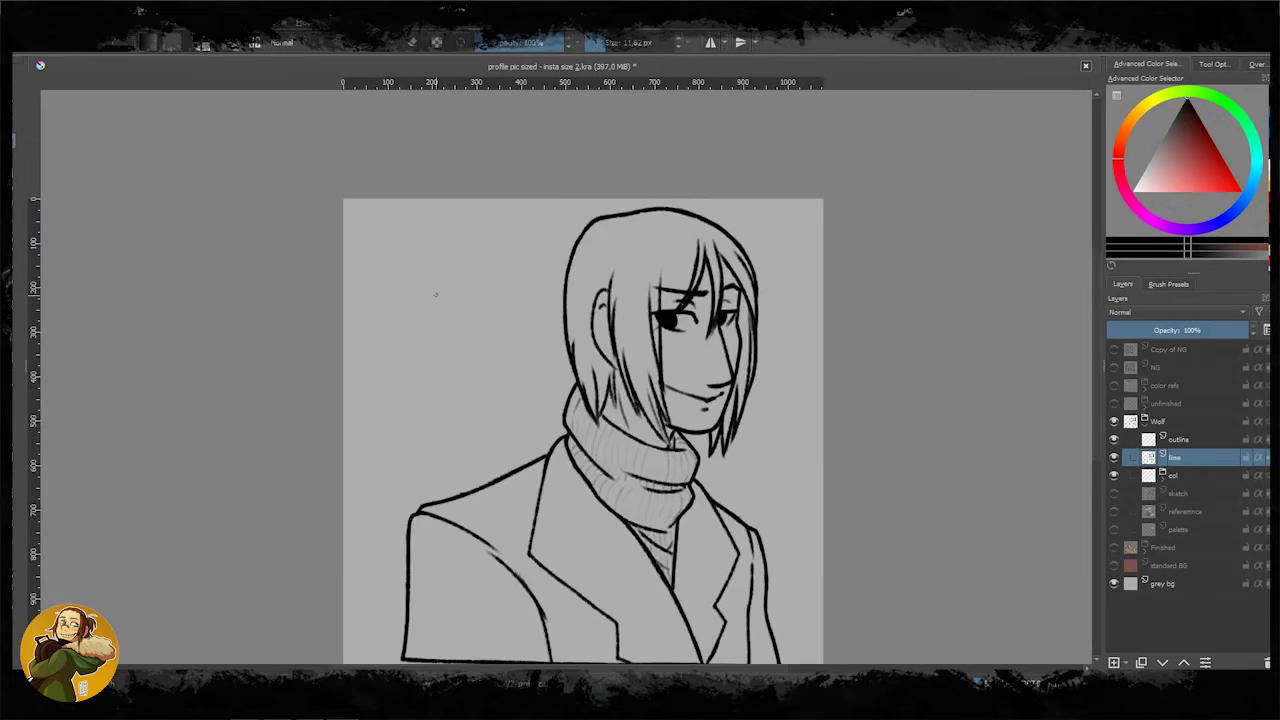
Step: On the outline layer, trace the outer contour of the near shoulder and sleeve down to the bottom corner
scroll(618, 257, "up", 3)
scroll(638, 330, "down", 4)
scroll(314, 491, "up", 3)
left_click(1180, 439)
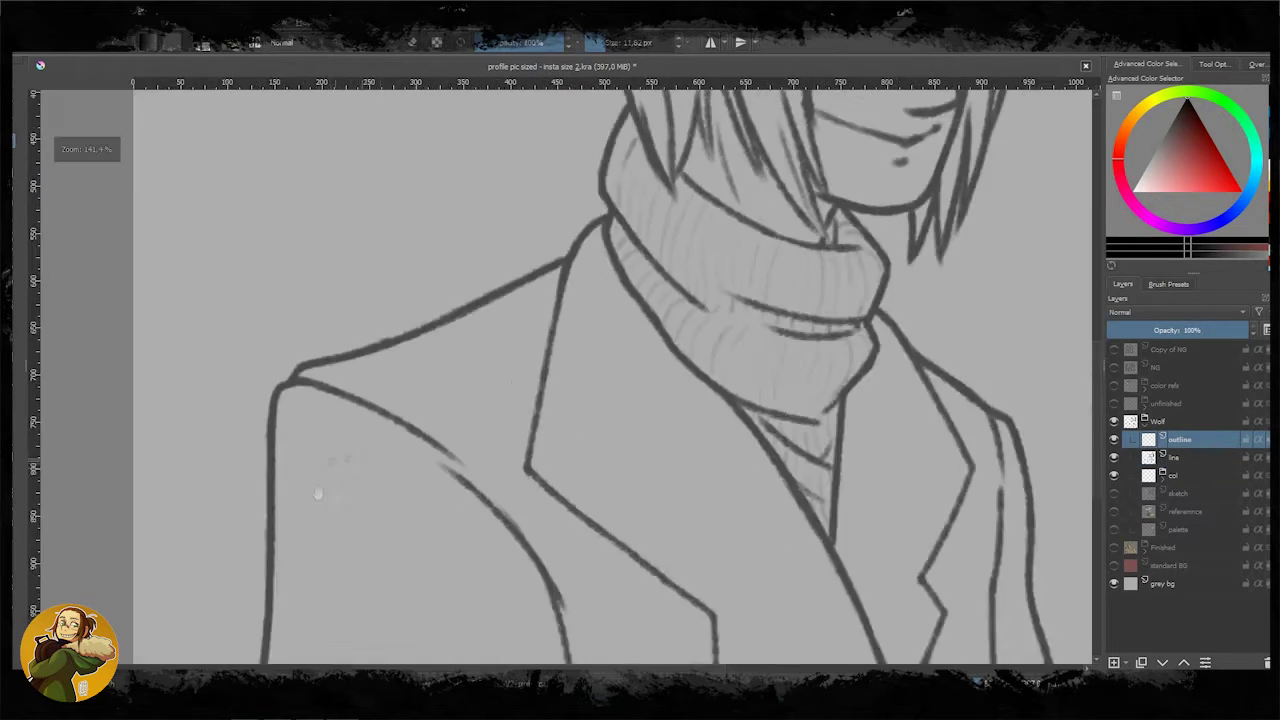
scroll(600, 430, "up", 2)
left_click_drag(897, 306, 600, 443)
scroll(599, 448, "down", 3)
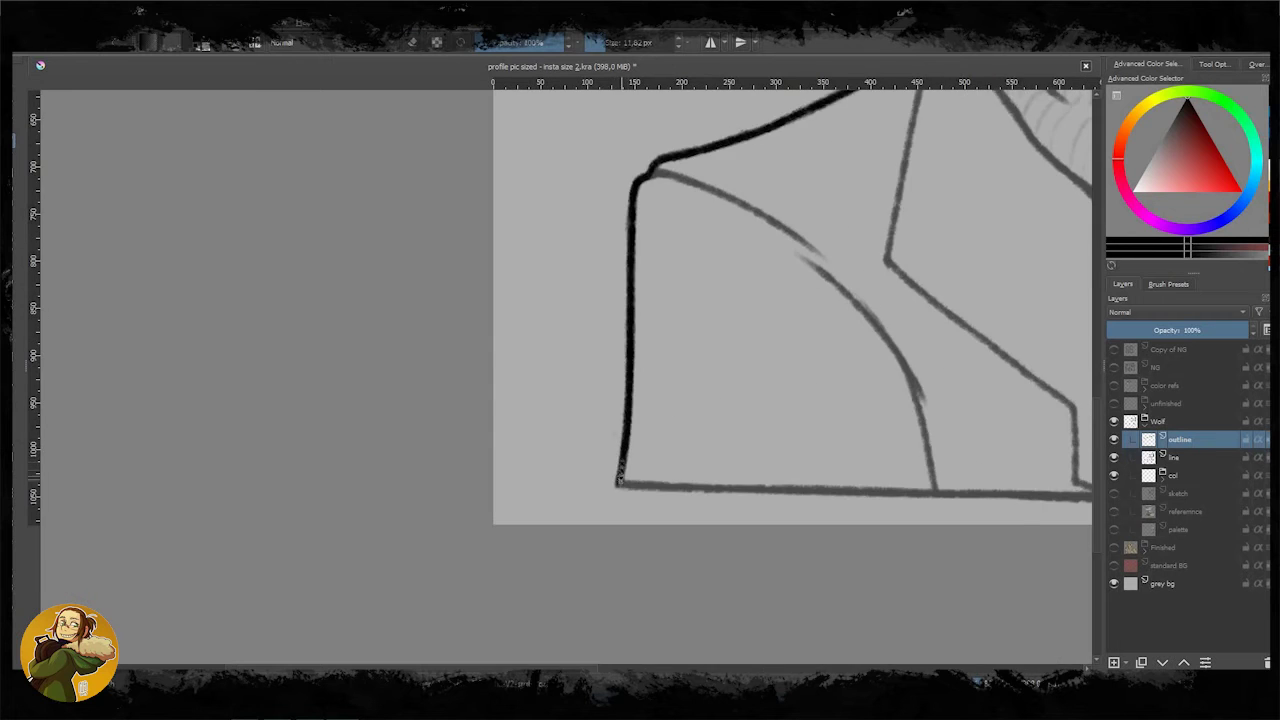
scroll(600, 380, "down", 4)
scroll(600, 380, "up", 1)
scroll(600, 380, "down", 3)
Step: Trace the outer contour of the collar's back and the head up over the crown on the outline layer
key("m")
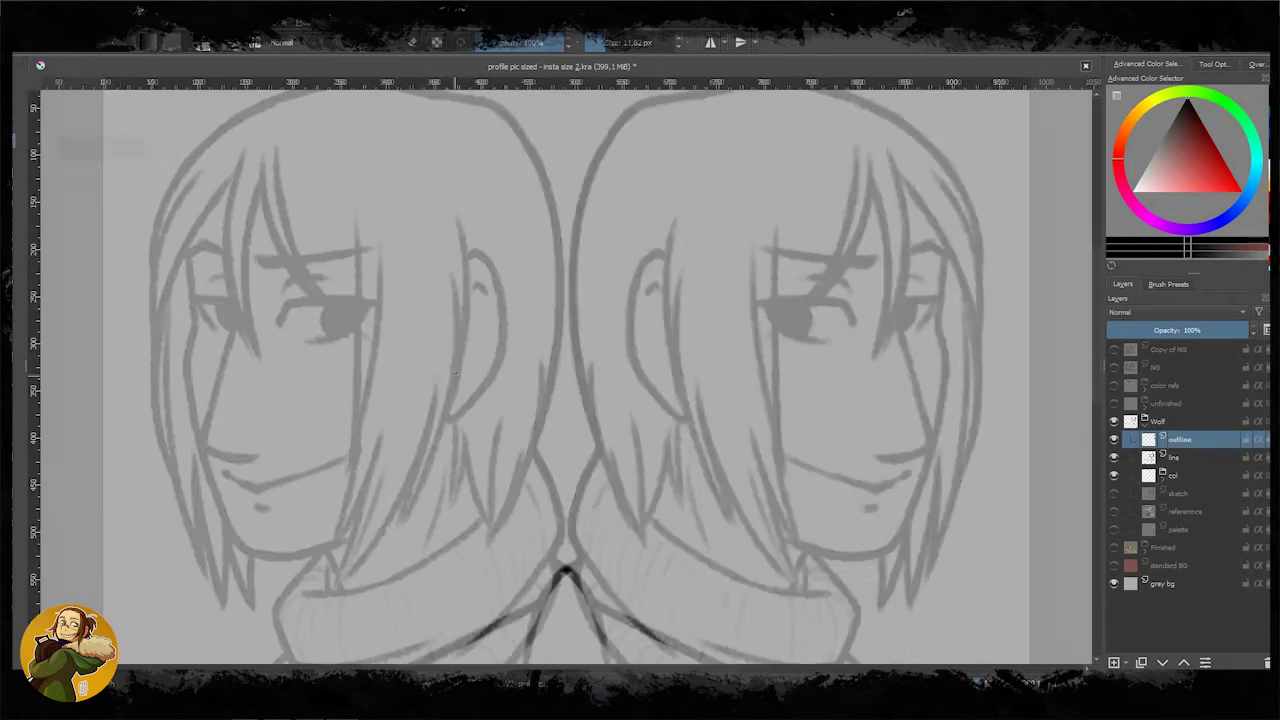
scroll(600, 380, "up", 2)
mouse_move(416, 236)
left_mouse_down()
mouse_move(728, 272)
mouse_move(772, 350)
left_mouse_up()
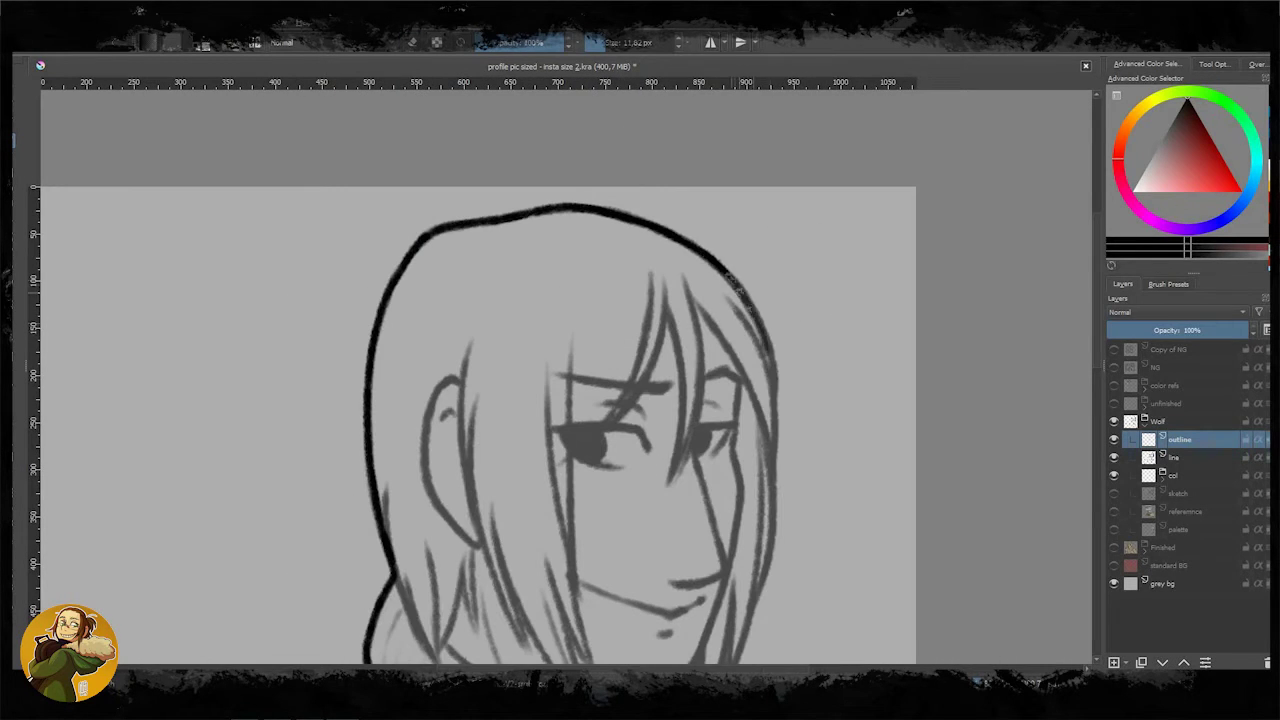
mouse_move(334, 389)
left_mouse_down()
mouse_move(534, 404)
mouse_move(475, 260)
left_mouse_up()
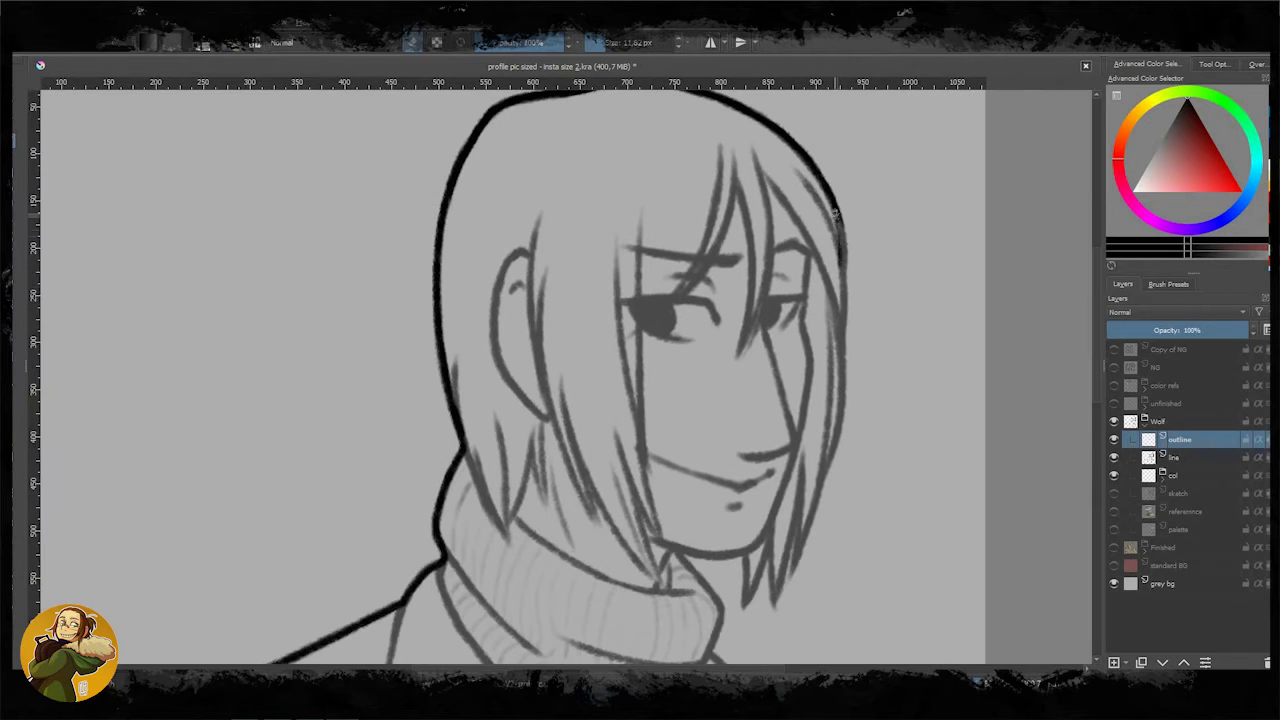
Step: Trace the outer contour of the far hair strands with their pointed ends and the chin
mouse_move(830, 190)
left_mouse_down()
mouse_move(848, 350)
mouse_move(828, 475)
left_mouse_up()
mouse_move(846, 322)
left_mouse_down()
mouse_move(826, 475)
mouse_move(766, 606)
left_mouse_up()
left_click_drag(775, 512, 738, 614)
left_click_drag(600, 400, 567, 280)
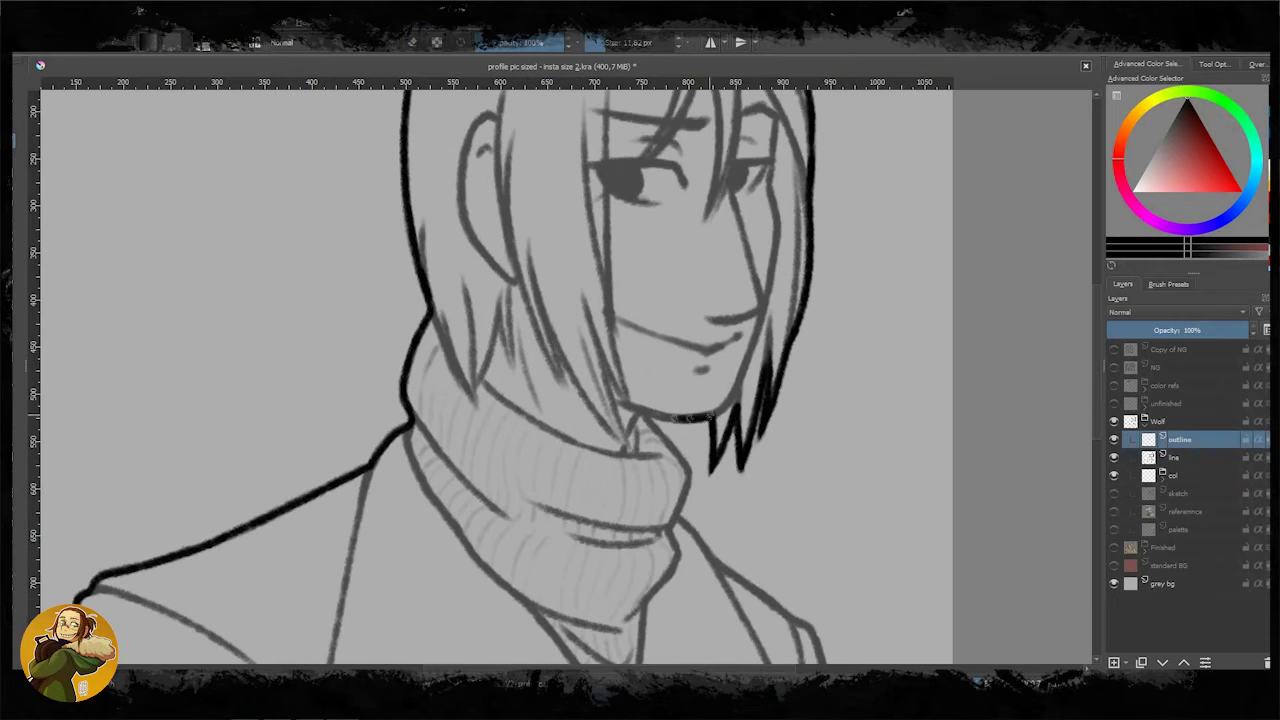
Step: Trace the outer contour of the turtleneck's front and the far shoulder and sleeve
left_click_drag(600, 400, 500, 230)
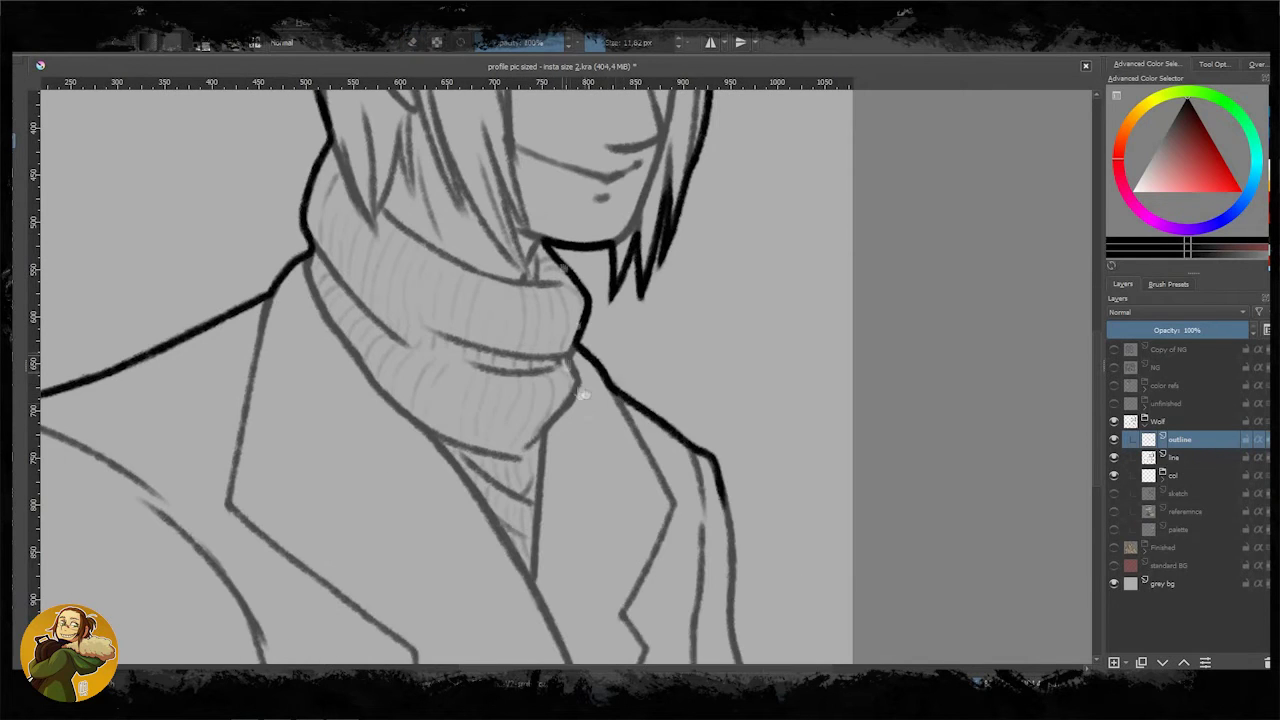
left_click_drag(583, 395, 545, 111)
left_click_drag(299, 453, 574, 420)
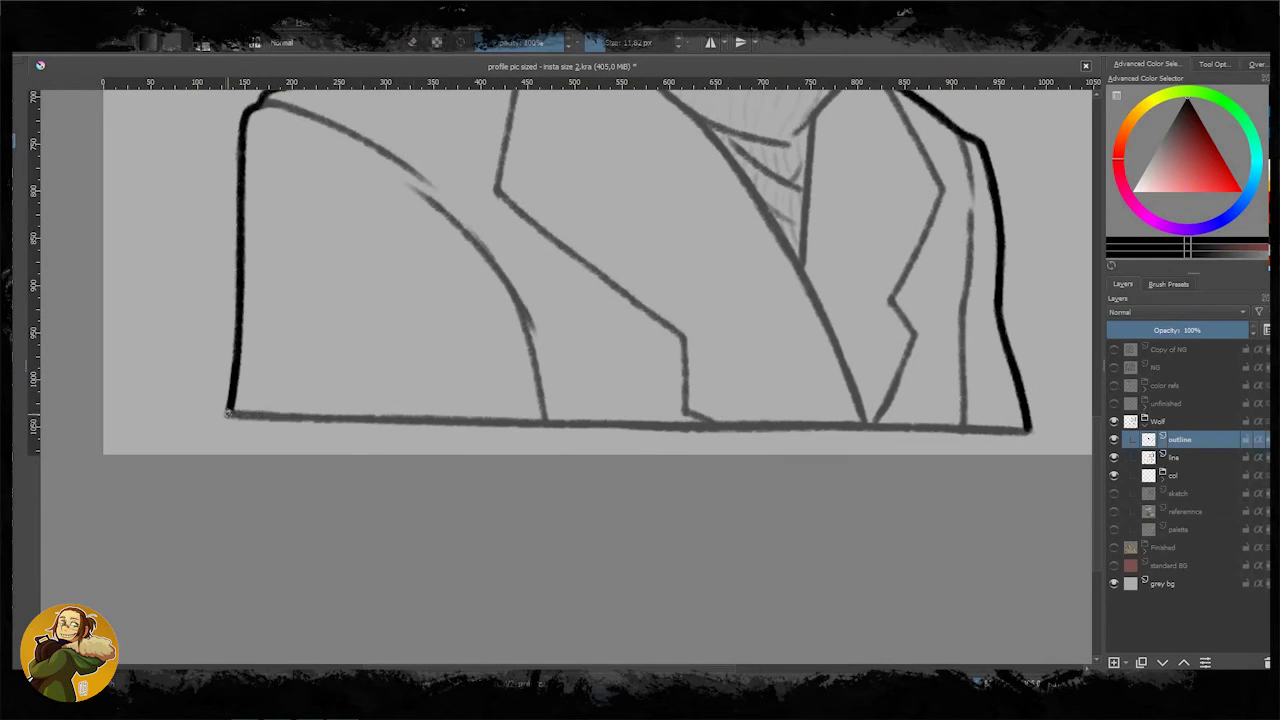
Step: Trace the coat's bottom edge from corner to corner to close the figure's outline
left_click_drag(228, 412, 860, 420)
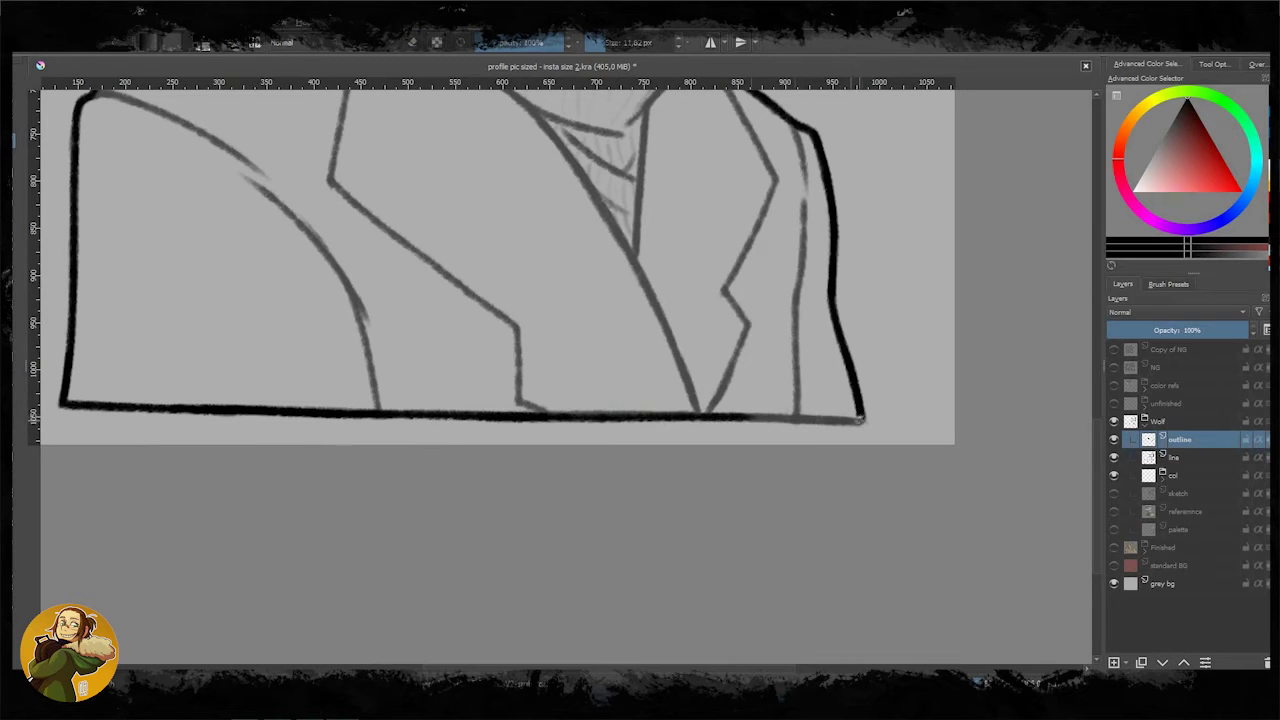
key("minus")
key("minus")
key("minus")
key("plus")
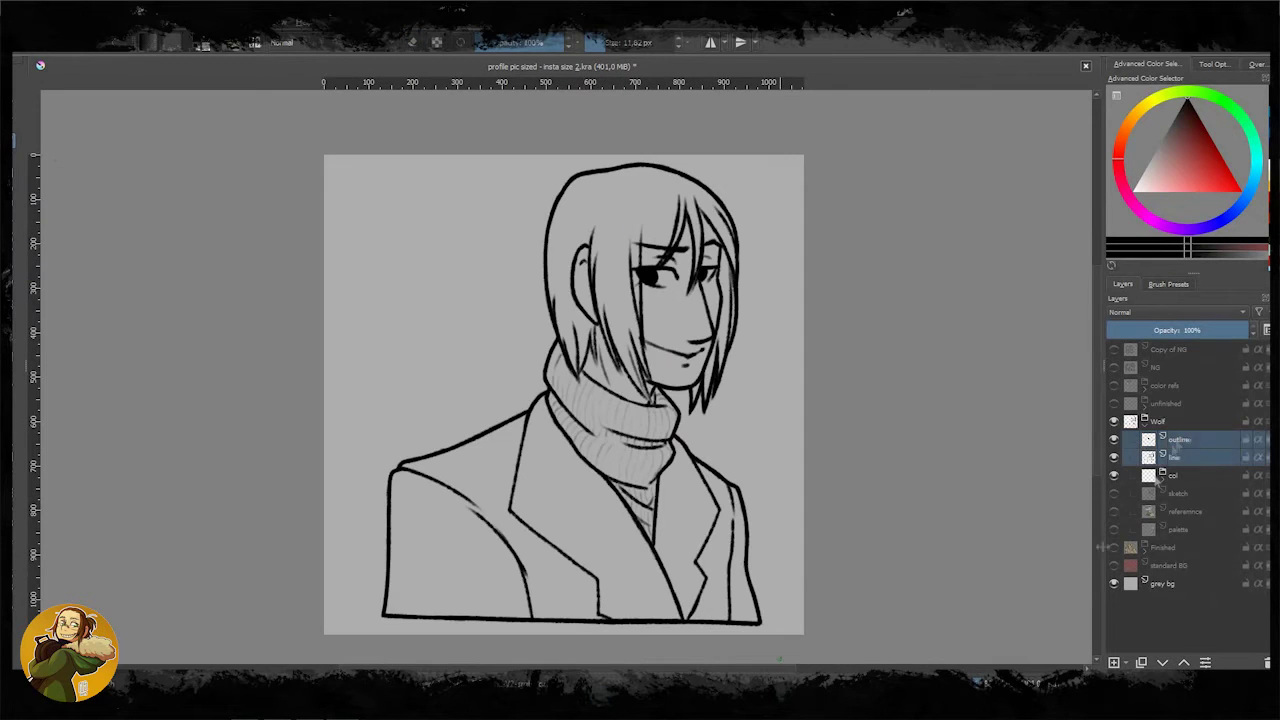
Step: Select the silhouette inside the outline, hide the outline layer and fill the selection with dark grey on the grey layer
key("ctrl+Return")
key("Page_Down")
key("Page_Down")
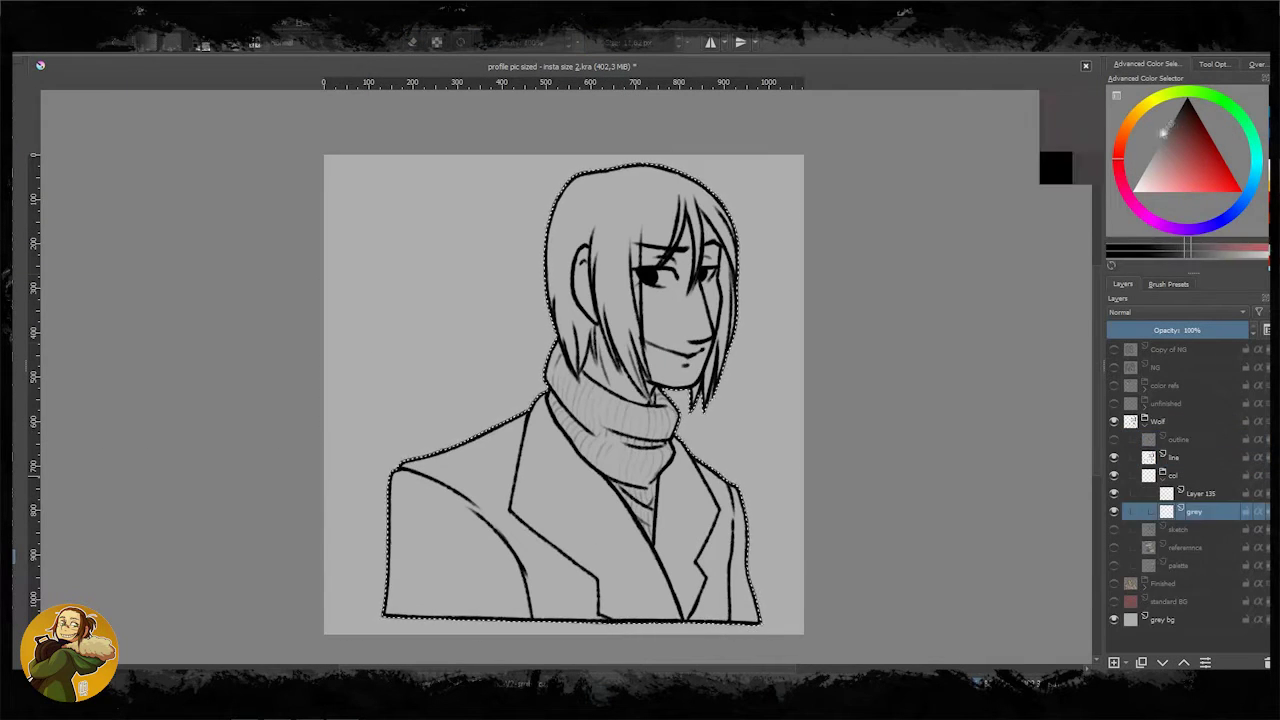
key("5")
mouse_move(600, 250)
left_mouse_down()
mouse_move(450, 500)
mouse_move(620, 560)
mouse_move(500, 420)
left_mouse_up()
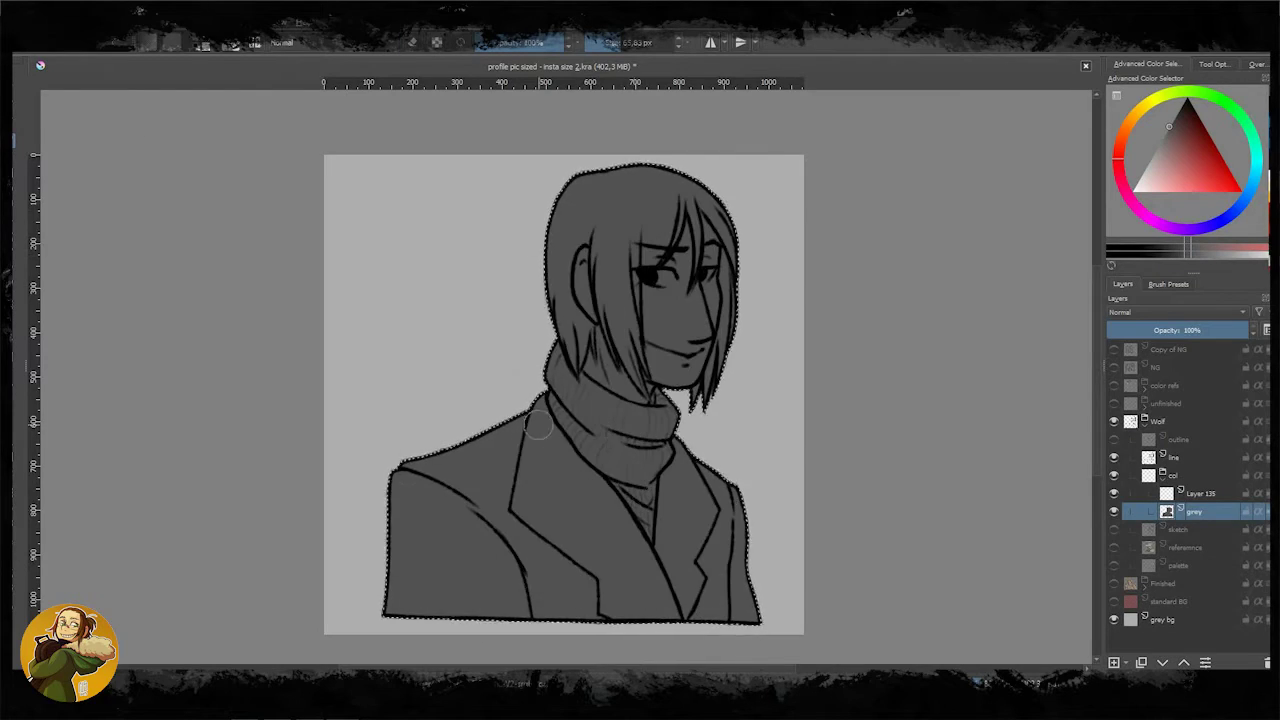
Step: Add a transparency mask of the silhouette to the col group, clear the selection and show the palette layer
key("plus")
key("plus")
key("plus")
key("plus")
key("minus")
key("minus")
key("minus")
key("minus")
key("minus")
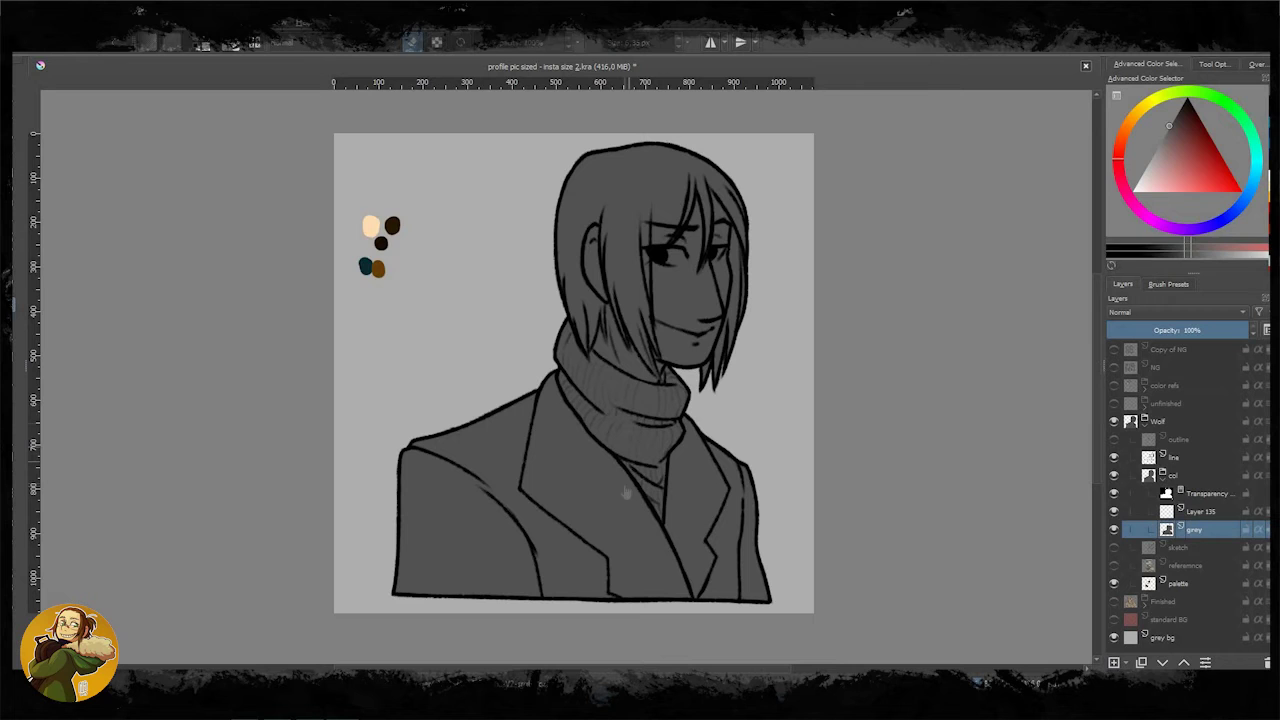
Step: Block in the face, ear and neck with peach and the crown of the hair with dark brown on the grey layer
left_click_drag(690, 230, 700, 340)
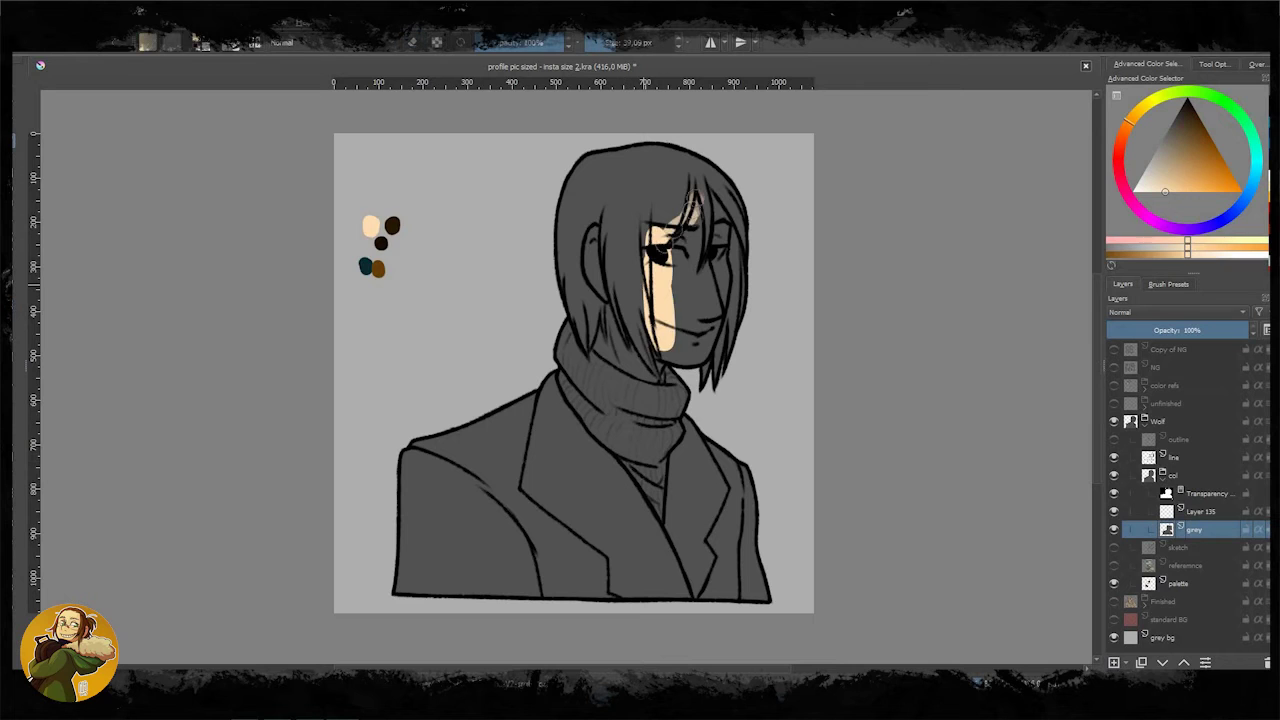
left_click_drag(640, 240, 620, 390)
left_click_drag(570, 170, 650, 160)
Step: Paint the coat dark teal across both sleeves, the body and the lapels
left_click_drag(510, 425, 600, 570)
left_click_drag(576, 525, 450, 520)
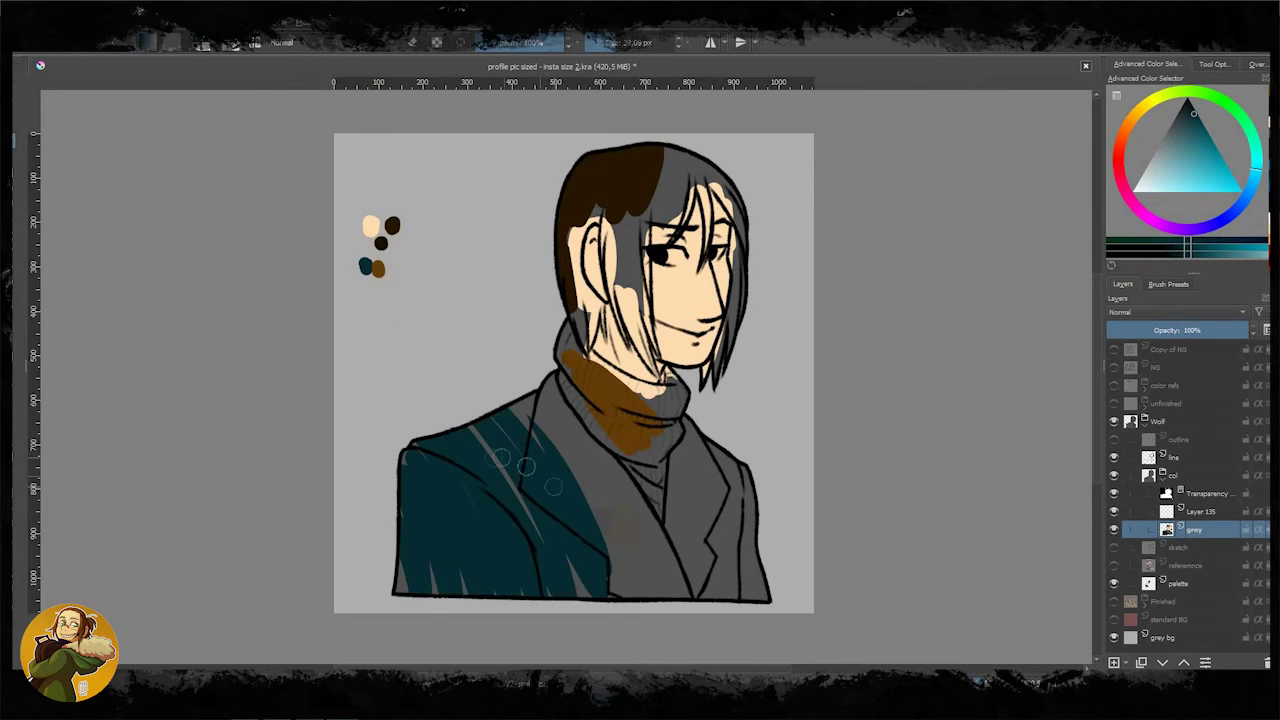
left_click_drag(620, 470, 720, 540)
key("plus")
key("plus")
mouse_move(500, 150)
left_mouse_down()
mouse_move(586, 457)
mouse_move(567, 403)
left_mouse_up()
scroll(567, 403, "down", 3)
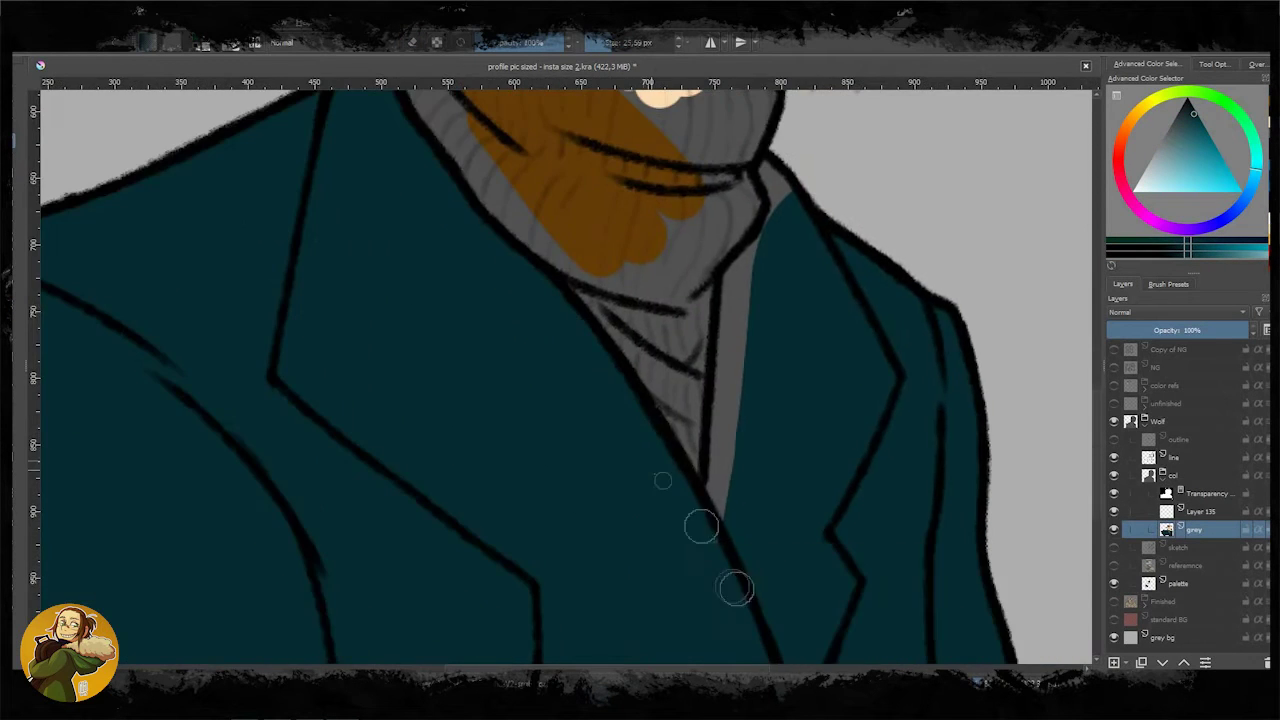
Step: Paint the turtleneck orange-brown up to its outlines, including the small area between the coat lapels
scroll(690, 480, "up", 3)
left_click_drag(500, 250, 650, 380)
mouse_move(720, 300)
left_mouse_down()
mouse_move(741, 365)
mouse_move(414, 277)
mouse_move(634, 349)
left_mouse_up()
key("bracketleft")
key("bracketleft")
left_click_drag(560, 293, 636, 346)
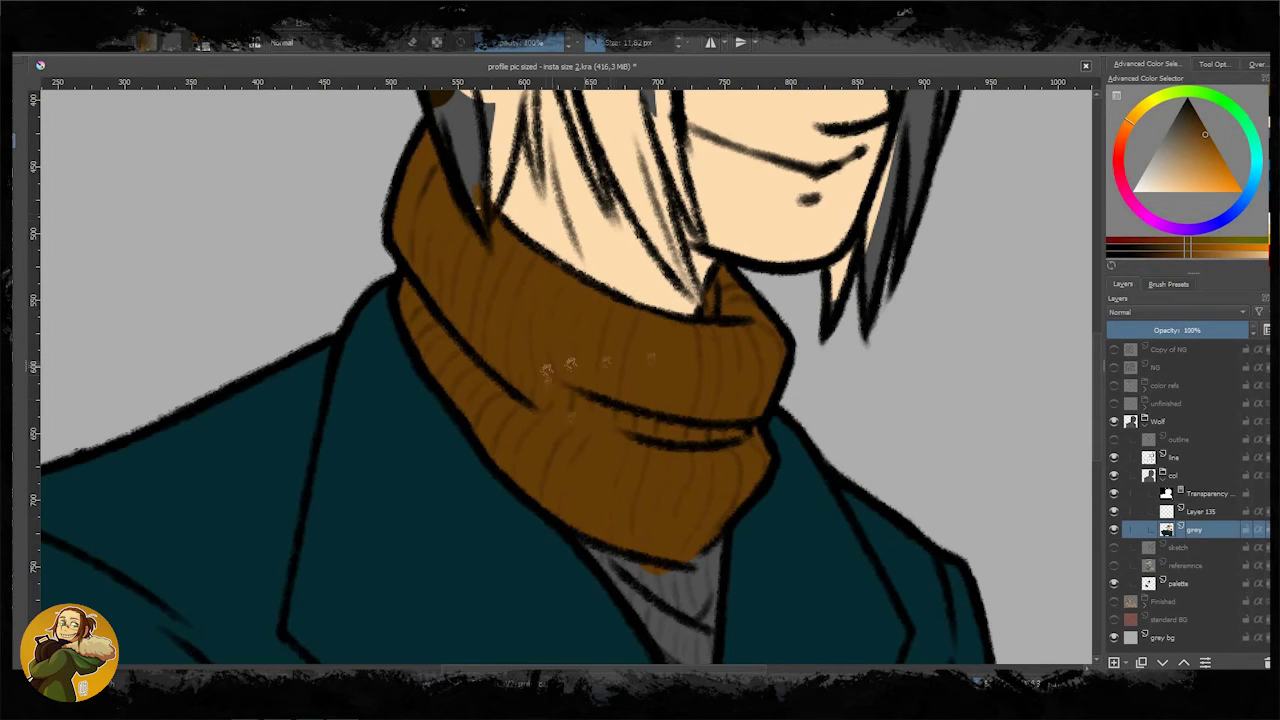
key("slash")
scroll(570, 362, "down", 3)
Step: Fill the back of the hair and the locks around the ear with dark brown
scroll(550, 340, "up", 5)
mouse_move(414, 277)
left_mouse_down()
mouse_move(457, 400)
mouse_move(497, 410)
mouse_move(530, 290)
left_mouse_up()
key("slash")
left_click_drag(500, 350, 443, 200)
scroll(560, 360, "up", 5)
left_click_drag(509, 271, 684, 345)
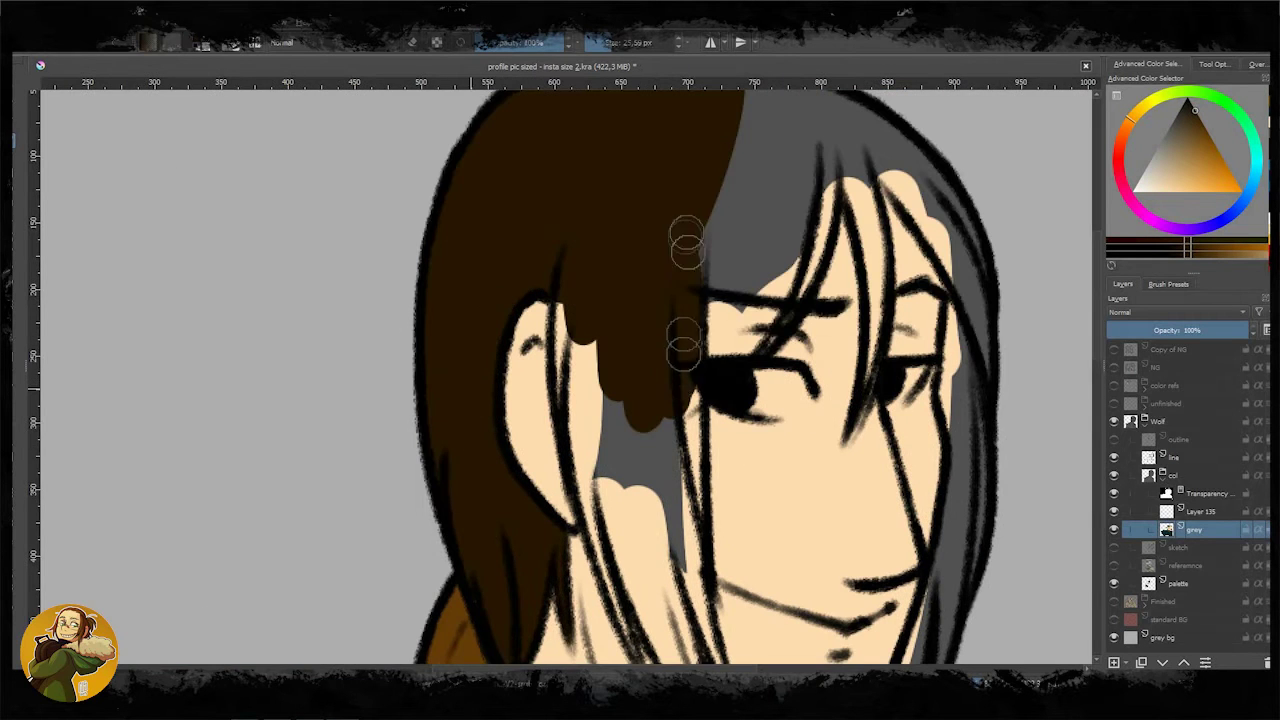
left_click_drag(686, 240, 686, 391)
Step: Fill the top of the hair, the fringe and the far side of the head with dark brown
scroll(686, 391, "up", 3)
mouse_move(729, 163)
left_mouse_down()
mouse_move(794, 163)
mouse_move(850, 420)
mouse_move(752, 354)
mouse_move(745, 200)
mouse_move(820, 300)
left_mouse_up()
scroll(794, 163, "right", 3)
key("slash")
left_click_drag(800, 230, 840, 340)
scroll(600, 380, "down", 3)
Step: Refine the edges between dark brown hair strands and peach skin around the ear, neck and far cheek
mouse_move(540, 450)
left_mouse_down()
mouse_move(457, 140)
mouse_move(455, 235)
left_mouse_up()
key("slash")
mouse_move(600, 370)
left_mouse_down()
mouse_move(610, 530)
mouse_move(575, 455)
left_mouse_up()
key("slash")
left_click_drag(790, 480, 811, 443)
left_click_drag(830, 260, 850, 500)
mouse_move(570, 510)
left_mouse_down()
mouse_move(615, 600)
mouse_move(560, 420)
mouse_move(525, 505)
left_mouse_up()
key("slash")
left_click_drag(500, 360, 515, 500)
scroll(520, 400, "up", 3)
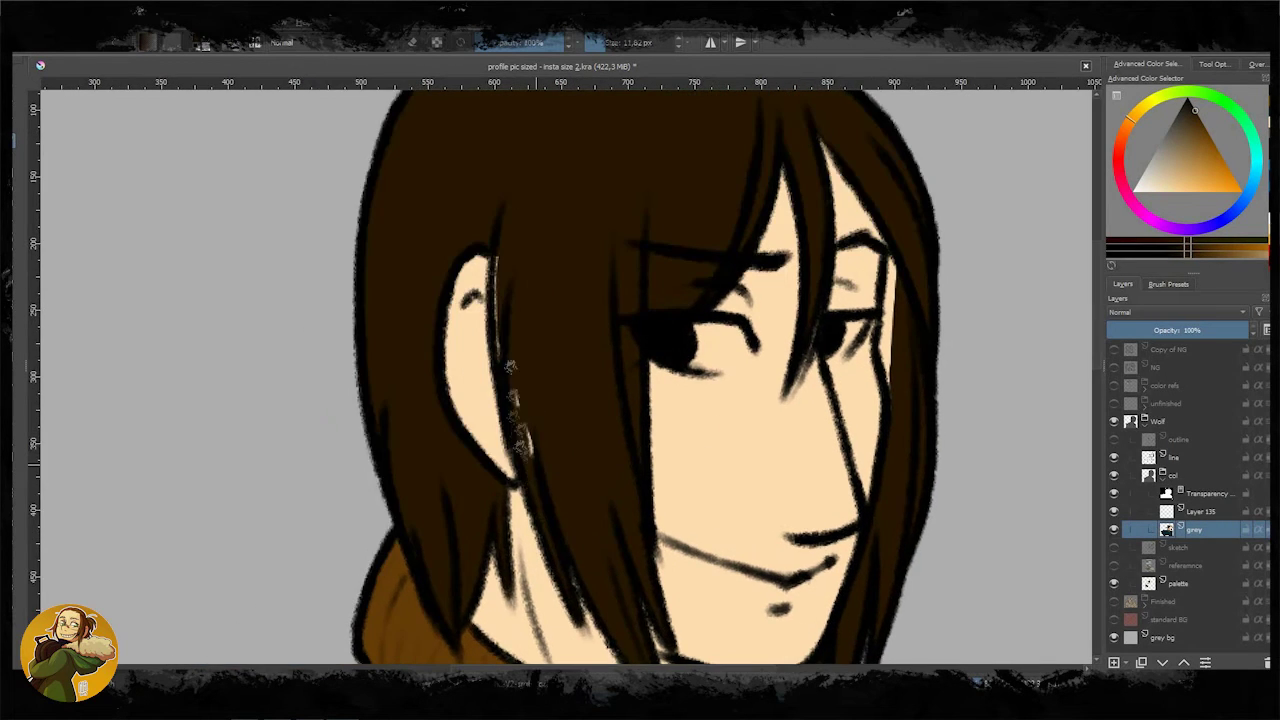
Step: Add a Multiply layer at 50% opacity above the grey layer and shade the far side of the face in dark red
scroll(508, 370, "down", 3)
left_click(500, 380, "ctrl")
scroll(500, 380, "up", 3)
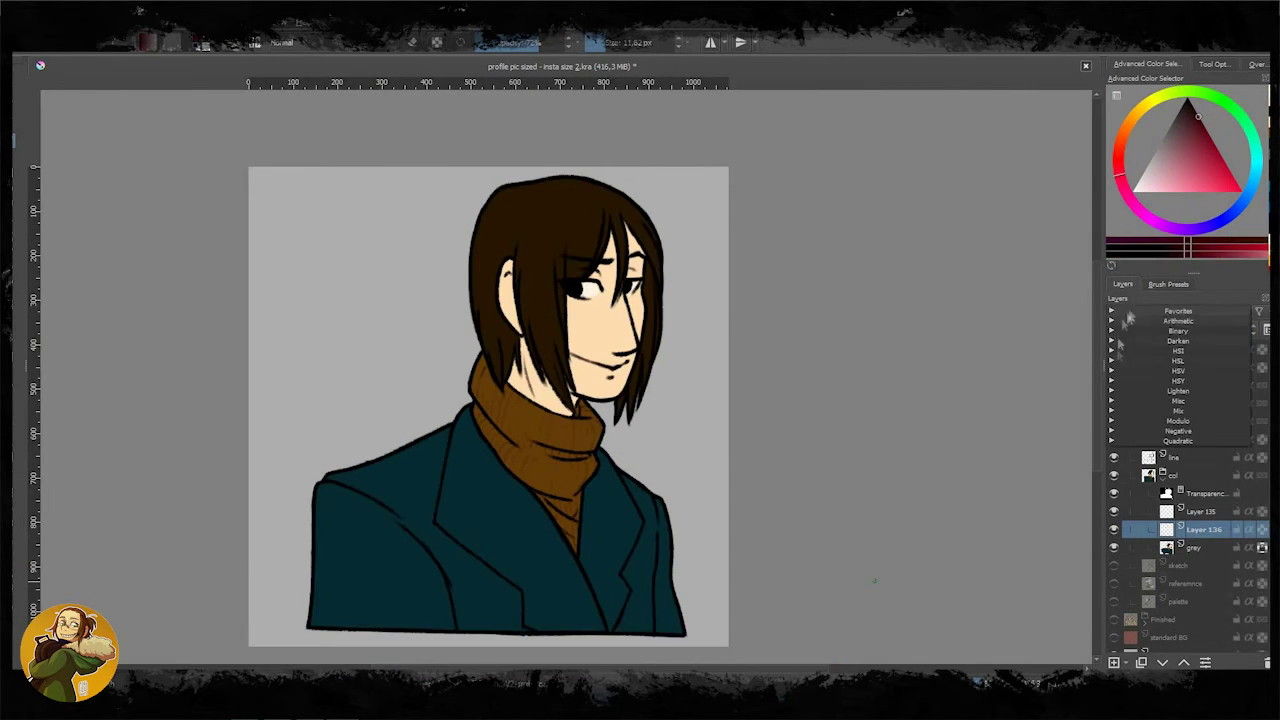
left_click_drag(736, 250, 737, 362)
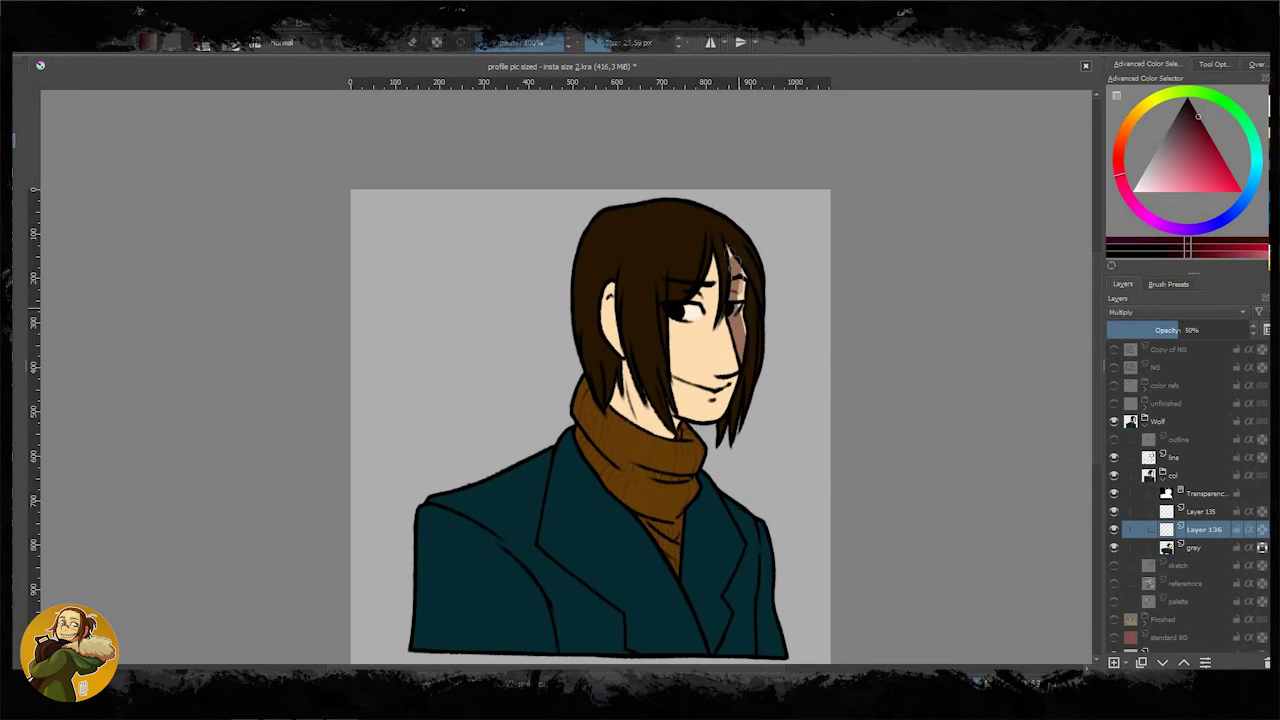
key("plus")
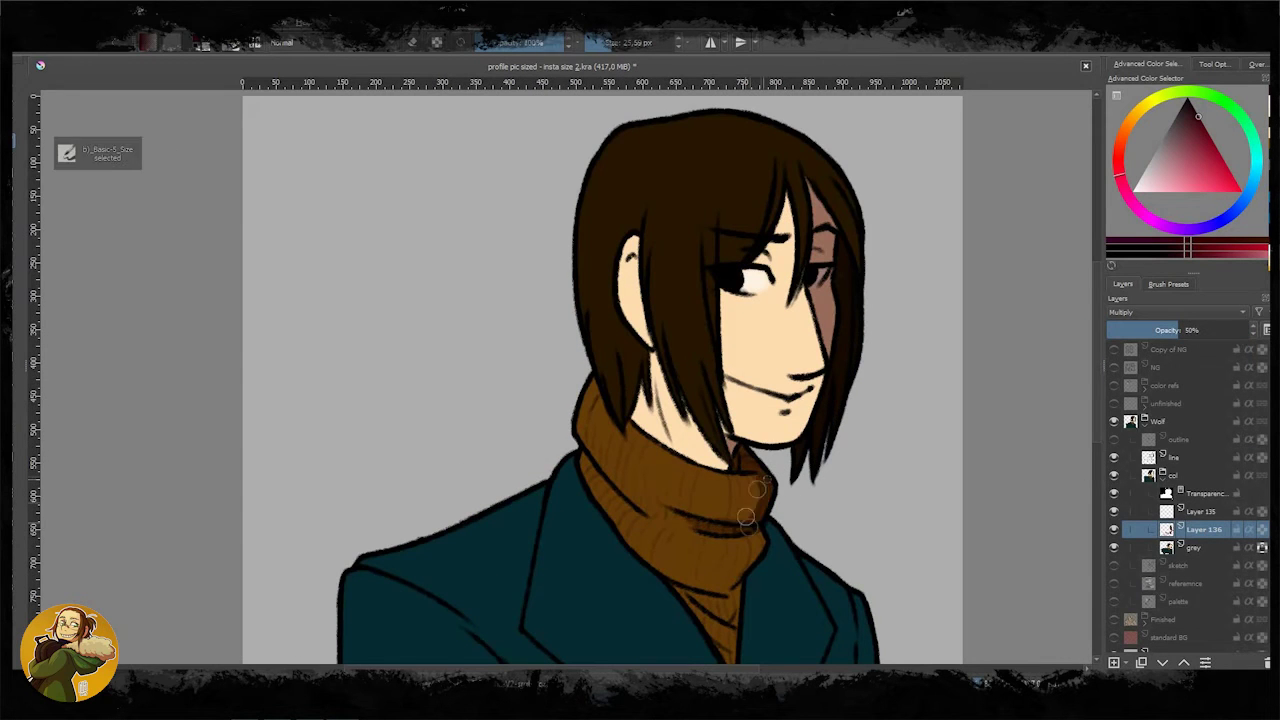
Step: Shade the turtleneck and the far side of the coat on the Multiply layer
left_click_drag(773, 537, 716, 411)
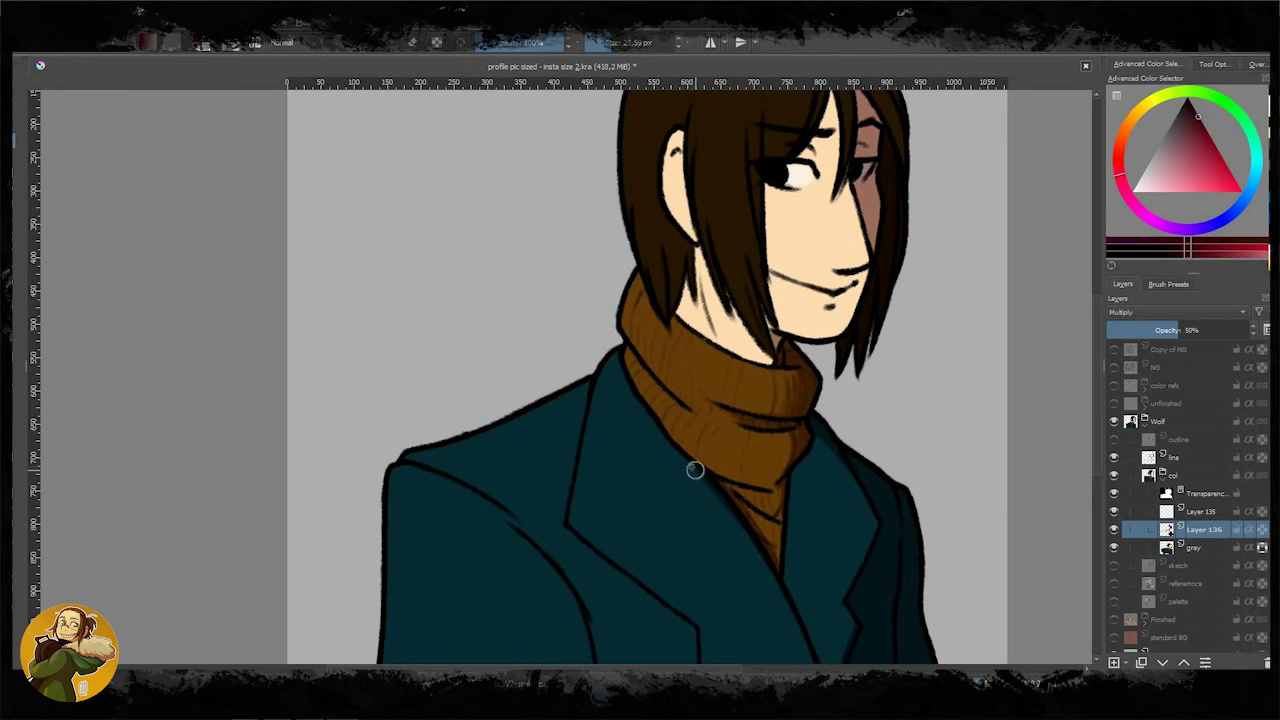
left_click_drag(770, 590, 655, 433)
key("minus")
key("slash")
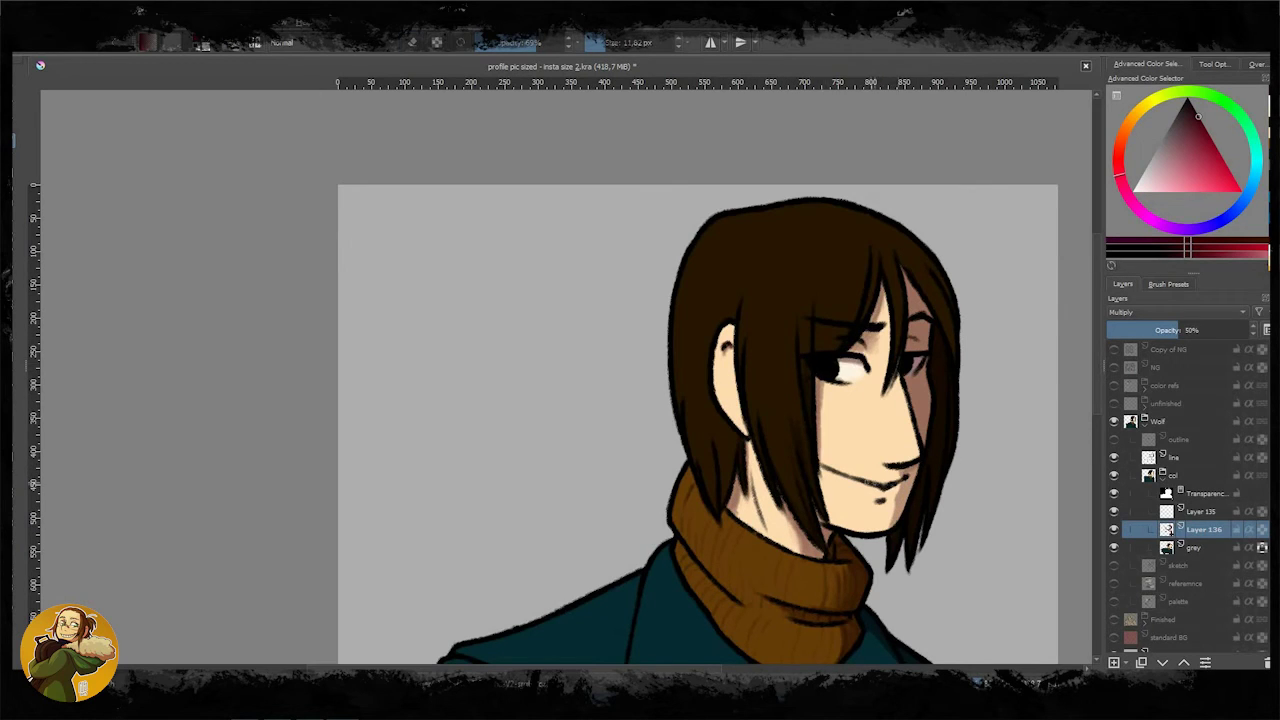
Step: Brush soft shadows along the coat's lapels and sleeve seam, the turtleneck folds and the hair
left_click_drag(767, 613, 626, 368)
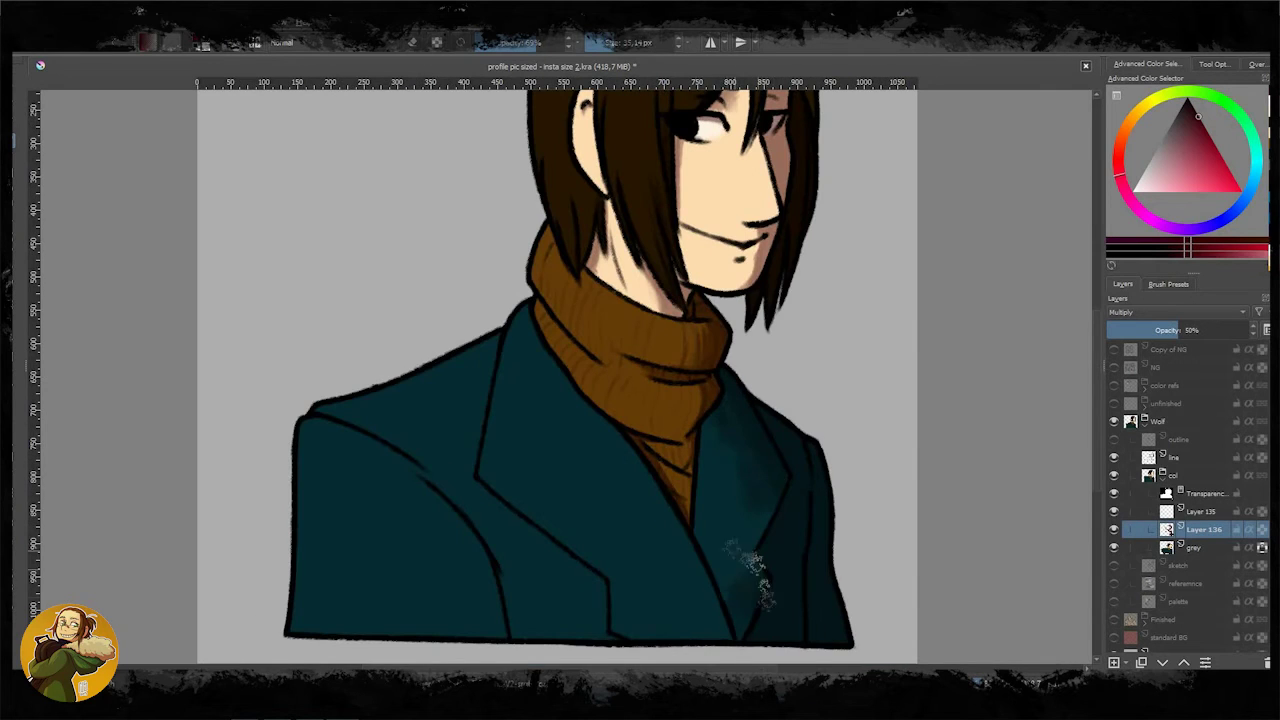
mouse_move(652, 620)
left_mouse_down()
mouse_move(486, 571)
mouse_move(576, 605)
left_mouse_up()
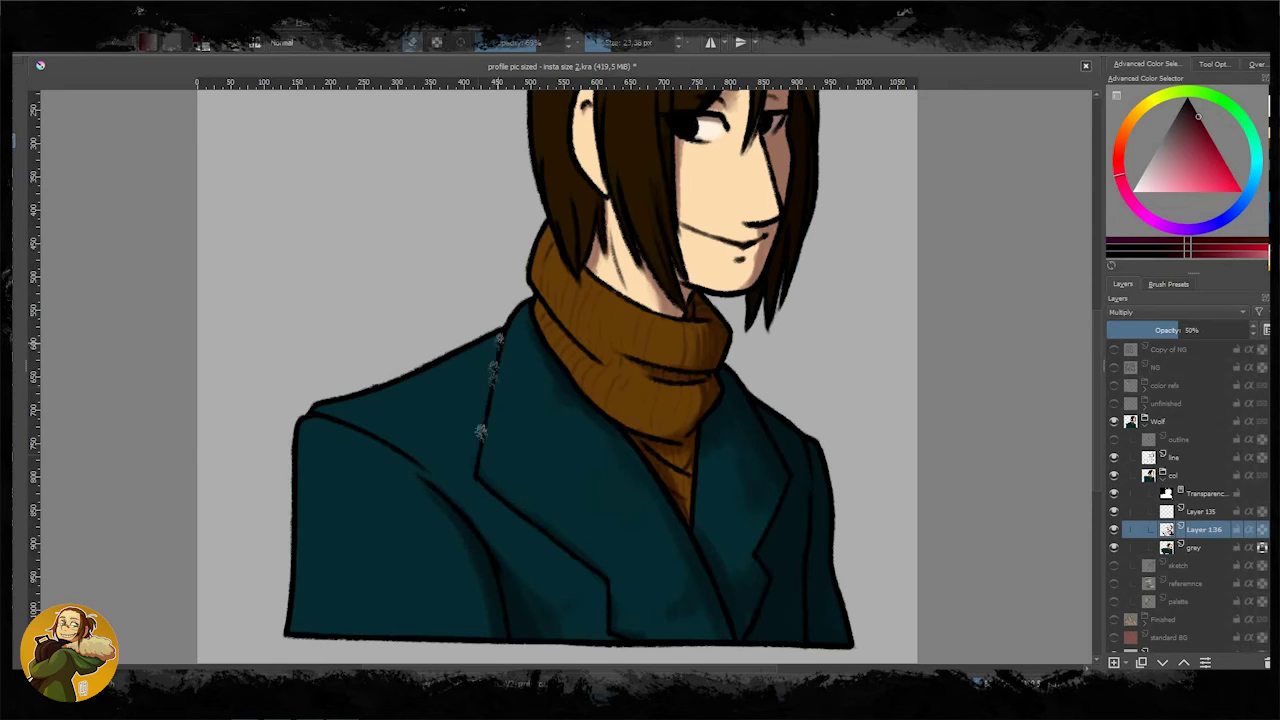
mouse_move(480, 432)
left_mouse_down()
mouse_move(447, 457)
mouse_move(473, 472)
mouse_move(453, 487)
mouse_move(478, 569)
mouse_move(430, 620)
left_mouse_up()
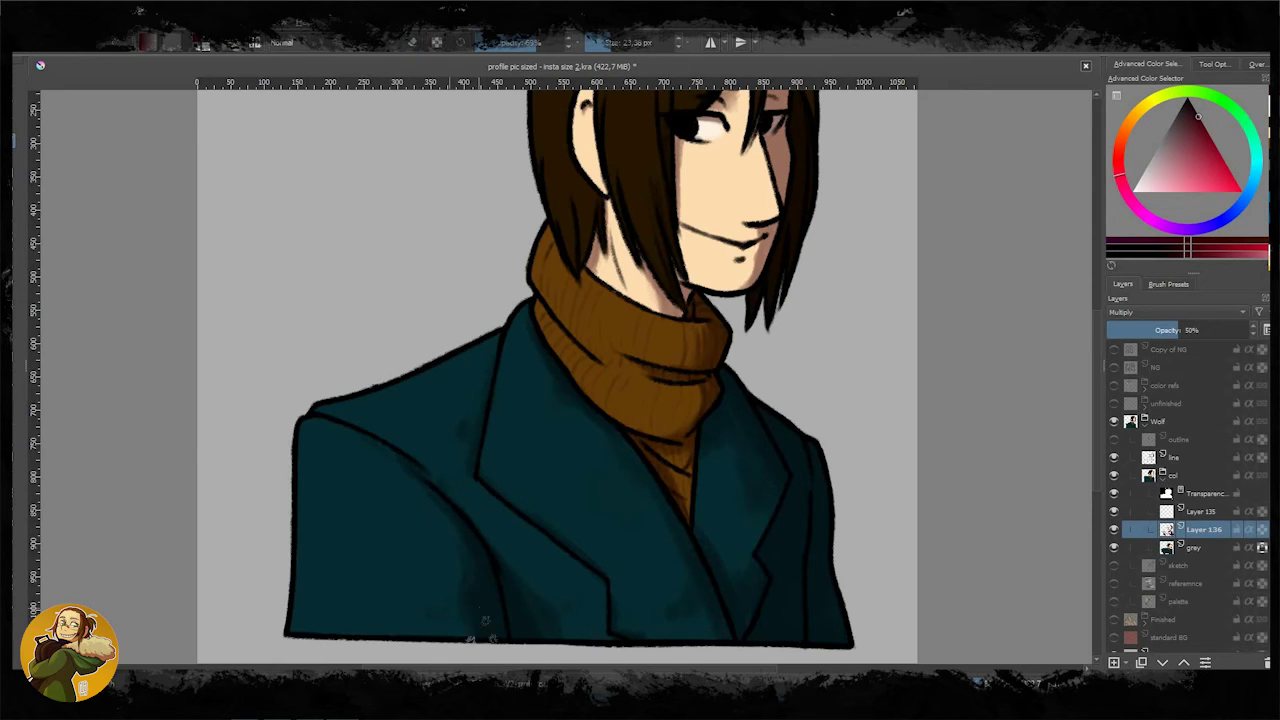
left_click_drag(632, 335, 692, 455)
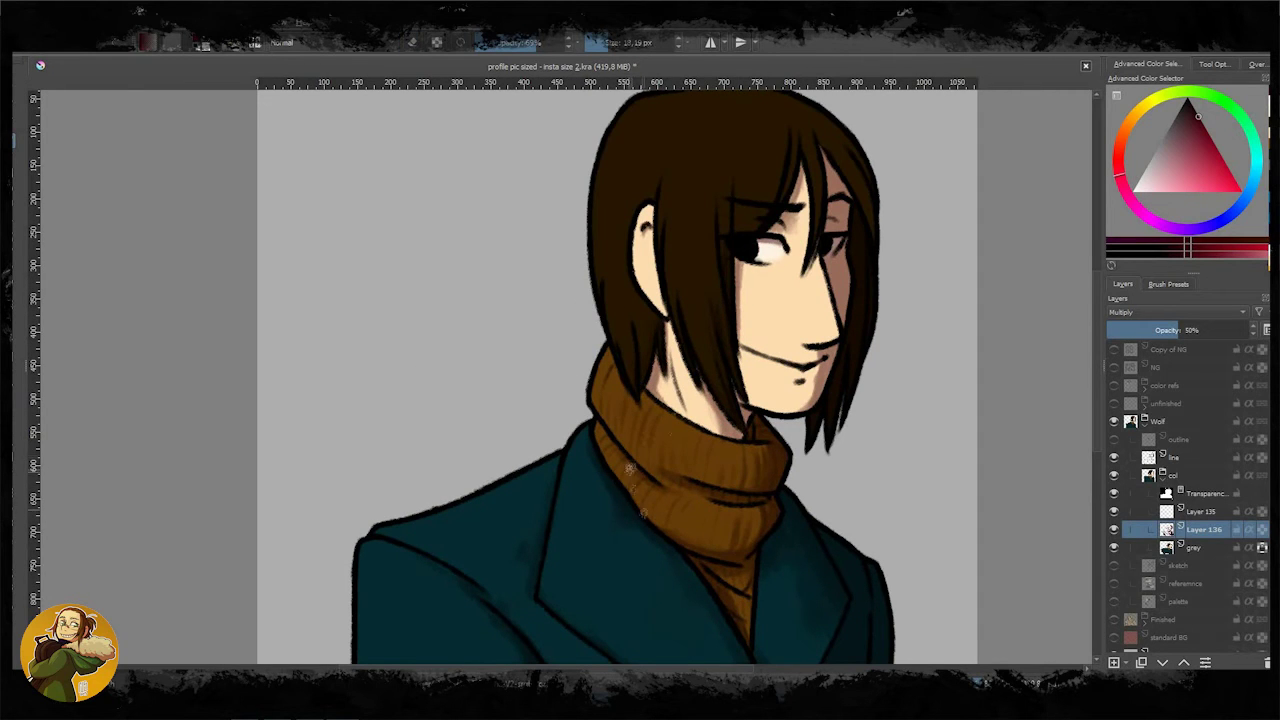
scroll(758, 447, "up", 3)
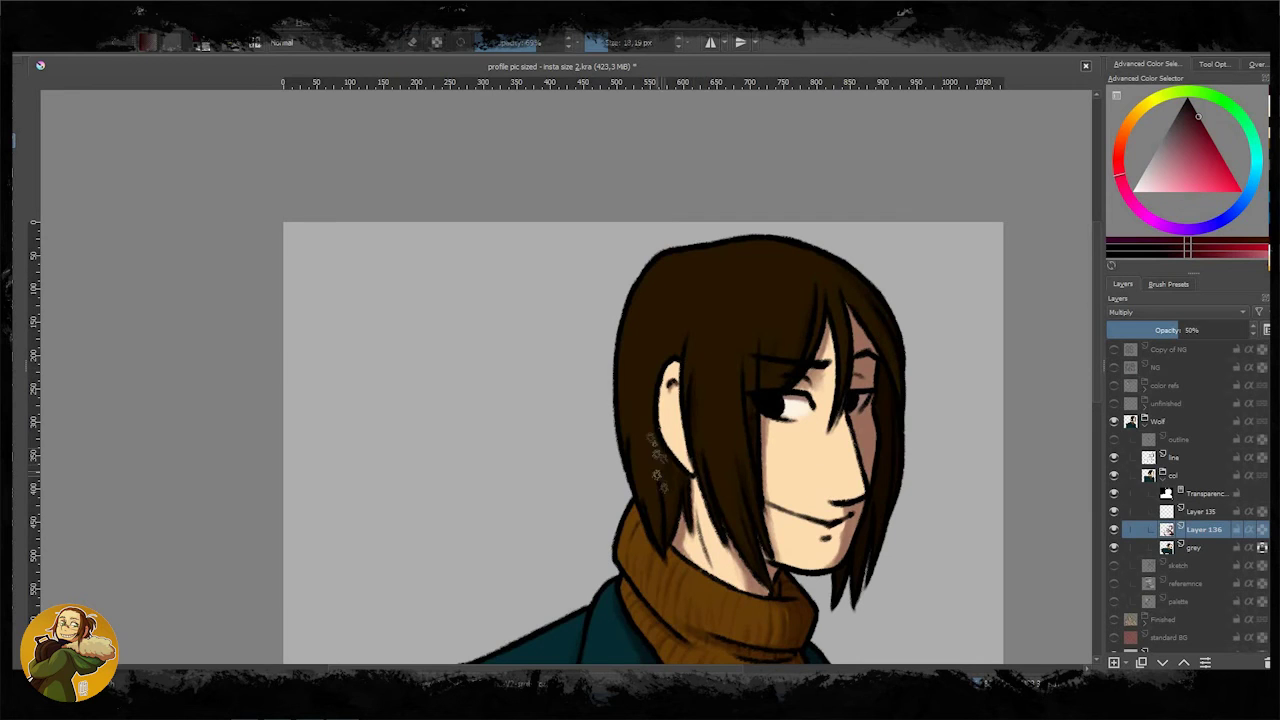
Step: Add a Multiply layer with a purple gradient at 39% opacity and limit it to the shaded areas
key("minus")
key("Insert")
left_click(1178, 241)
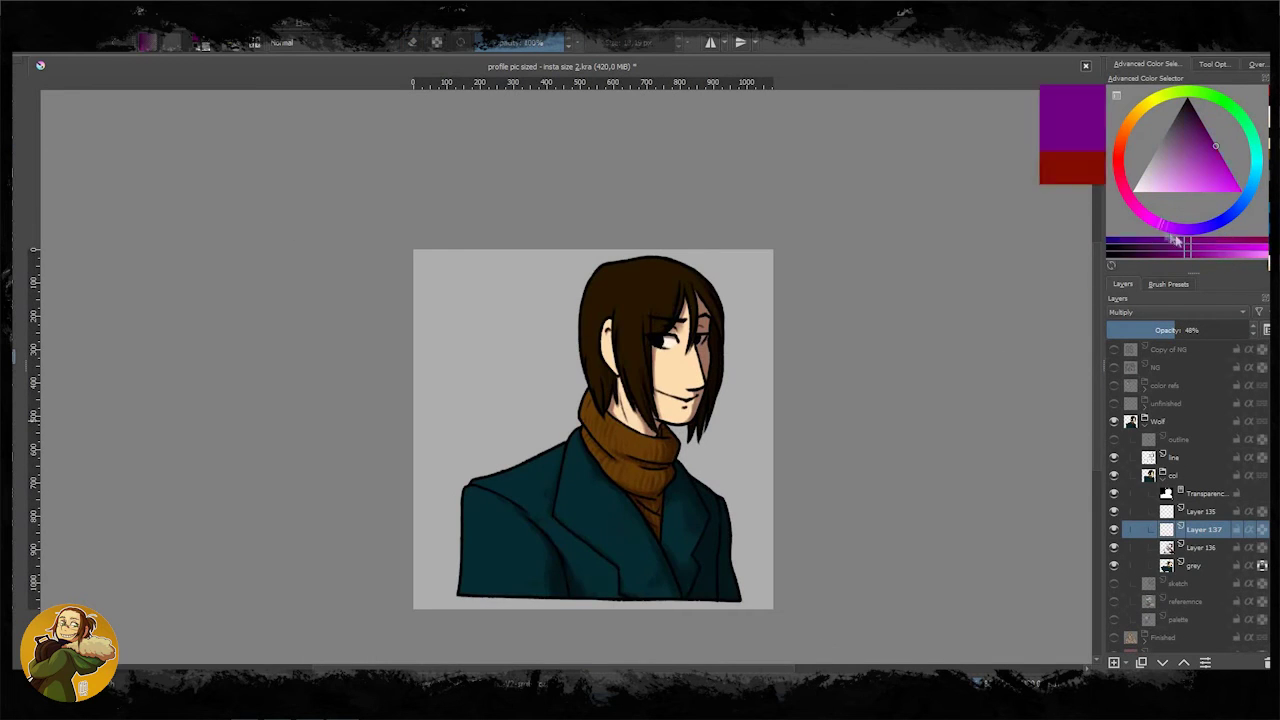
left_click(1158, 330)
left_click(1166, 565, "ctrl")
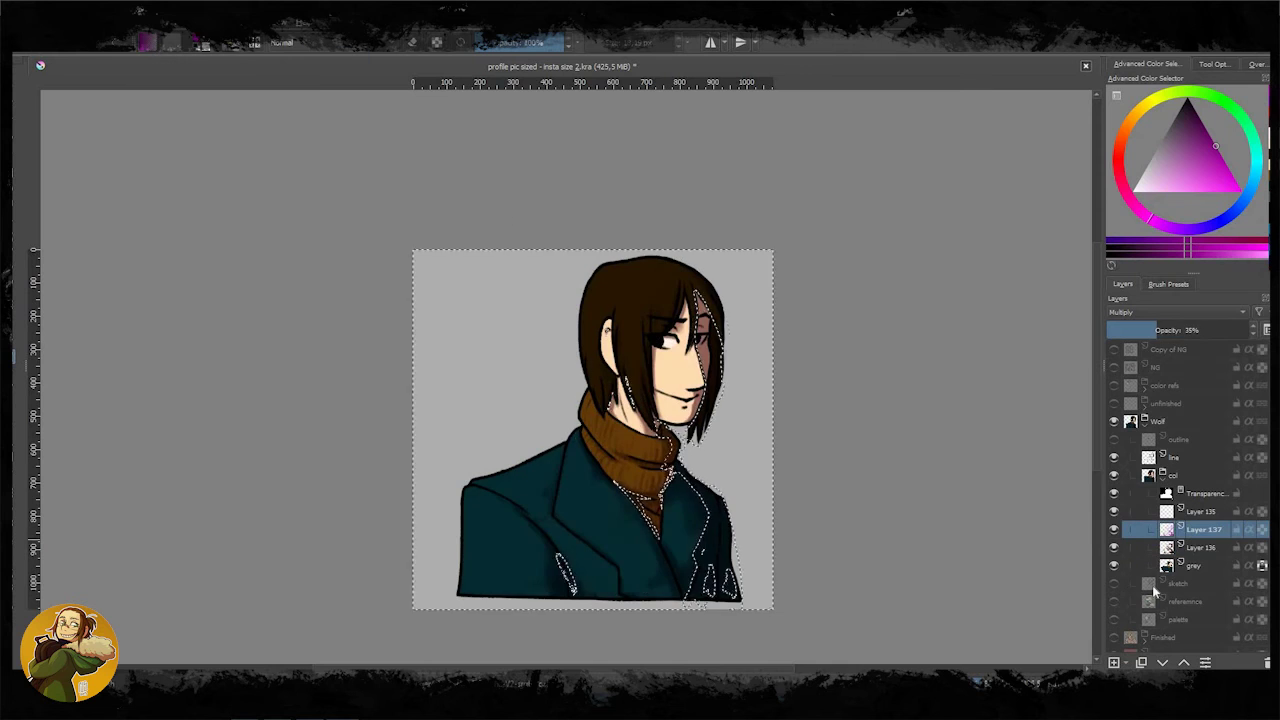
key("ctrl+shift+a")
Step: Add a blue-violet gradient on a new Multiply layer at 16% opacity and toggle its visibility to compare
right_click(1115, 535)
left_click(1115, 535)
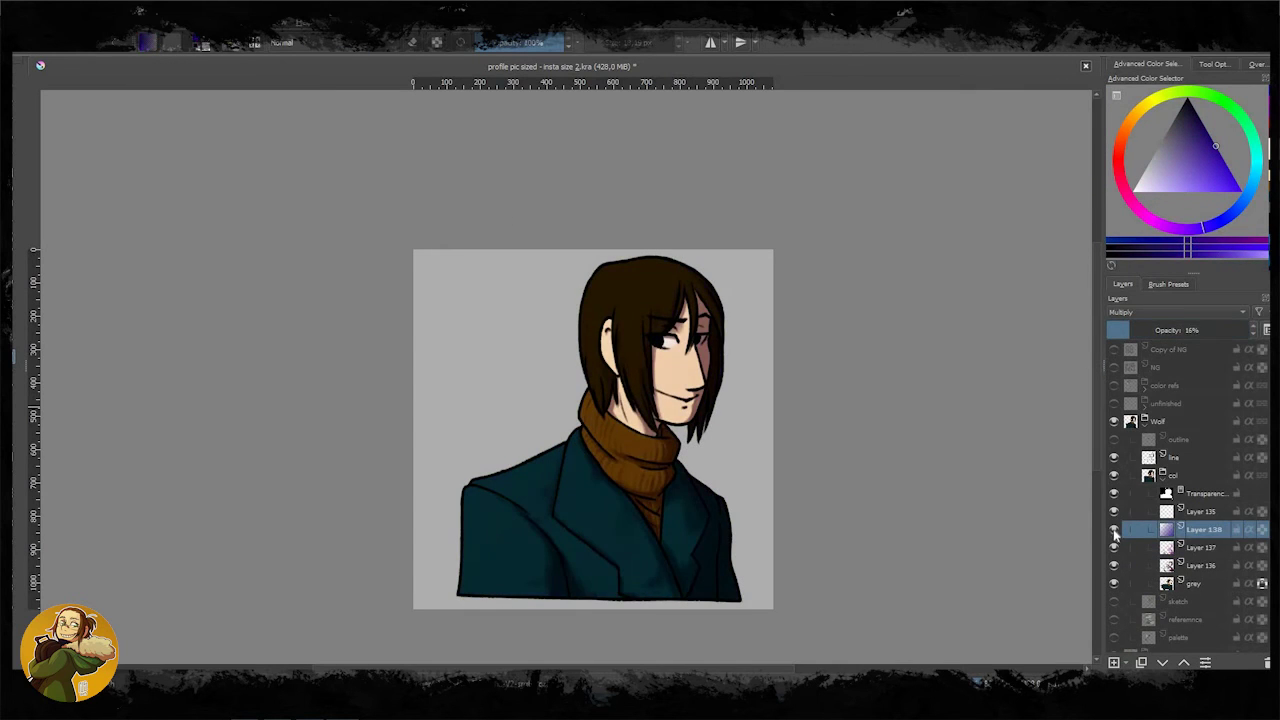
left_click(1115, 530)
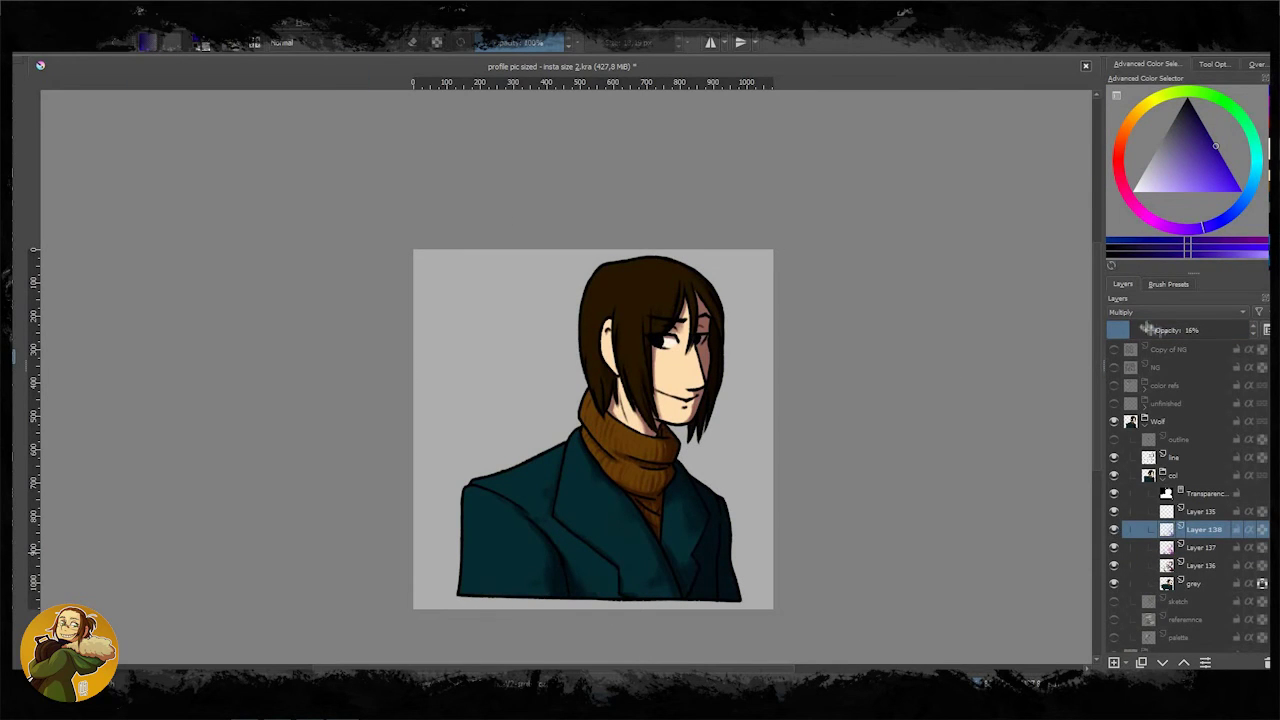
Step: Apply a warm yellow gradient to Layer 135 in Overlay mode at 50% opacity and pick a light orange
left_click(1200, 511)
left_click(1126, 124)
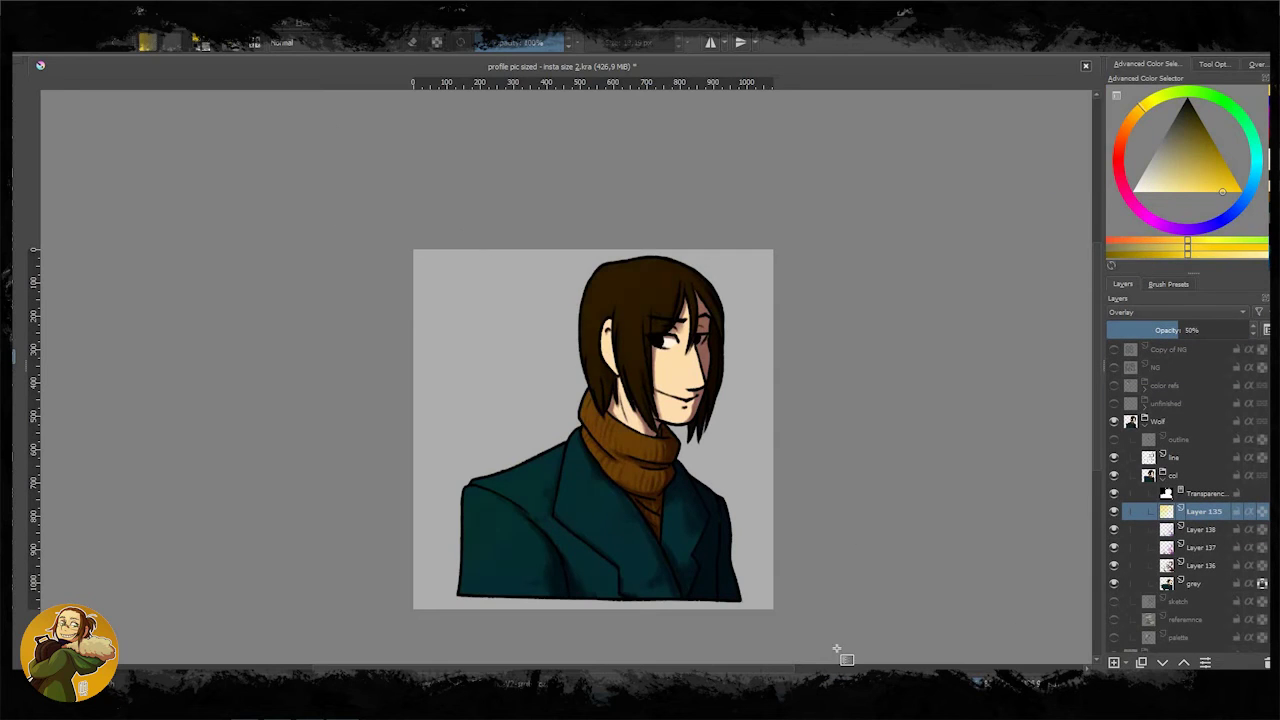
left_click(1185, 200)
scroll(528, 586, "up", 2)
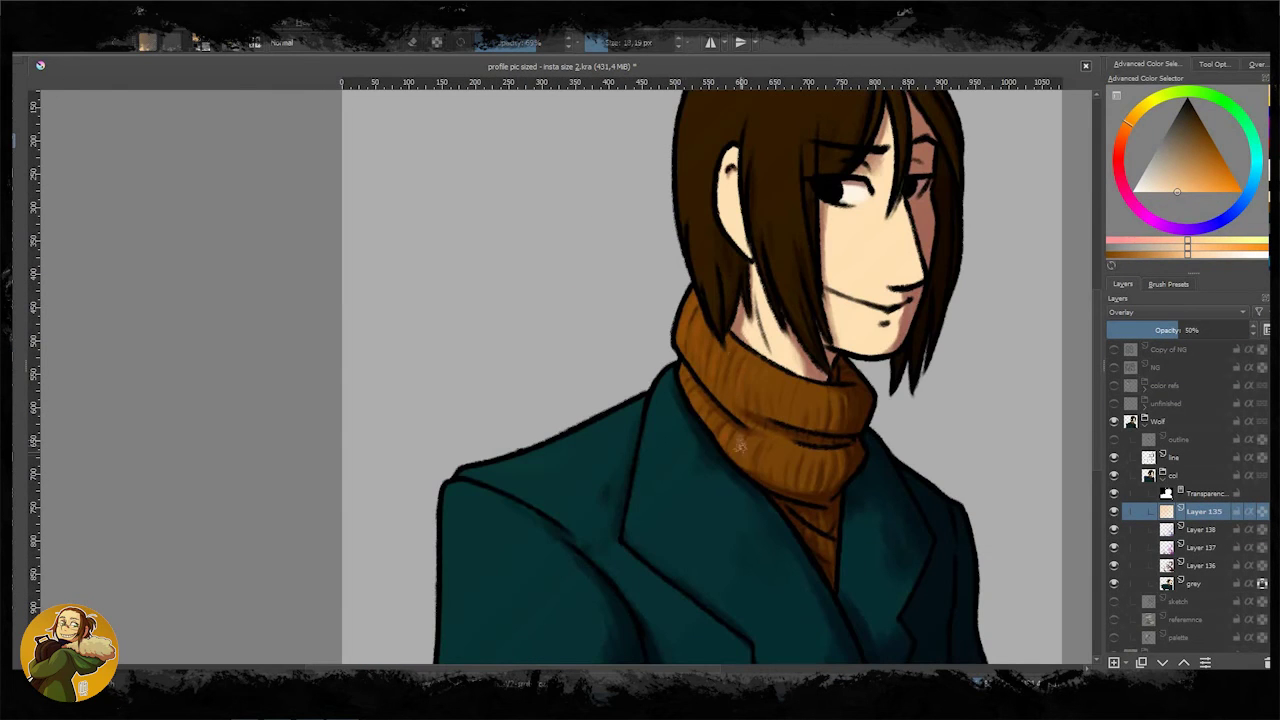
Step: Brush light orange highlights onto the turtleneck, hair and coat on the Overlay layer
left_click_drag(739, 444, 794, 564)
left_click_drag(763, 287, 913, 80)
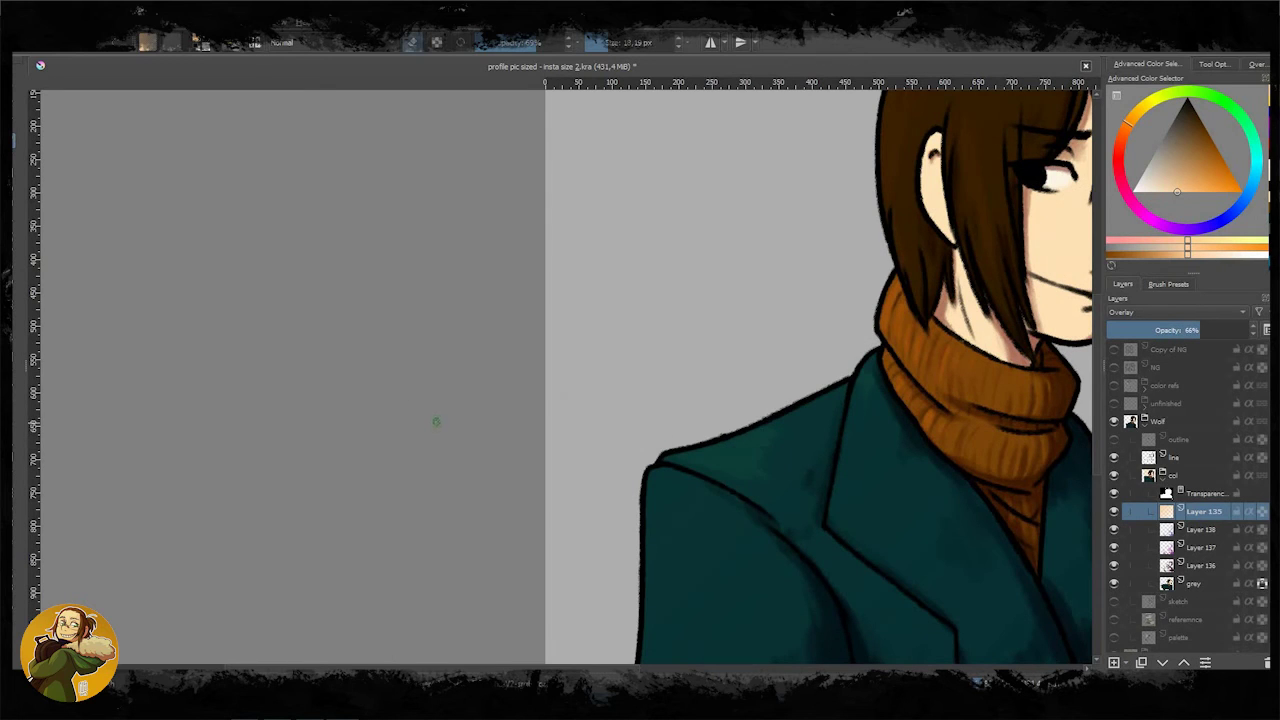
left_click_drag(585, 455, 614, 367)
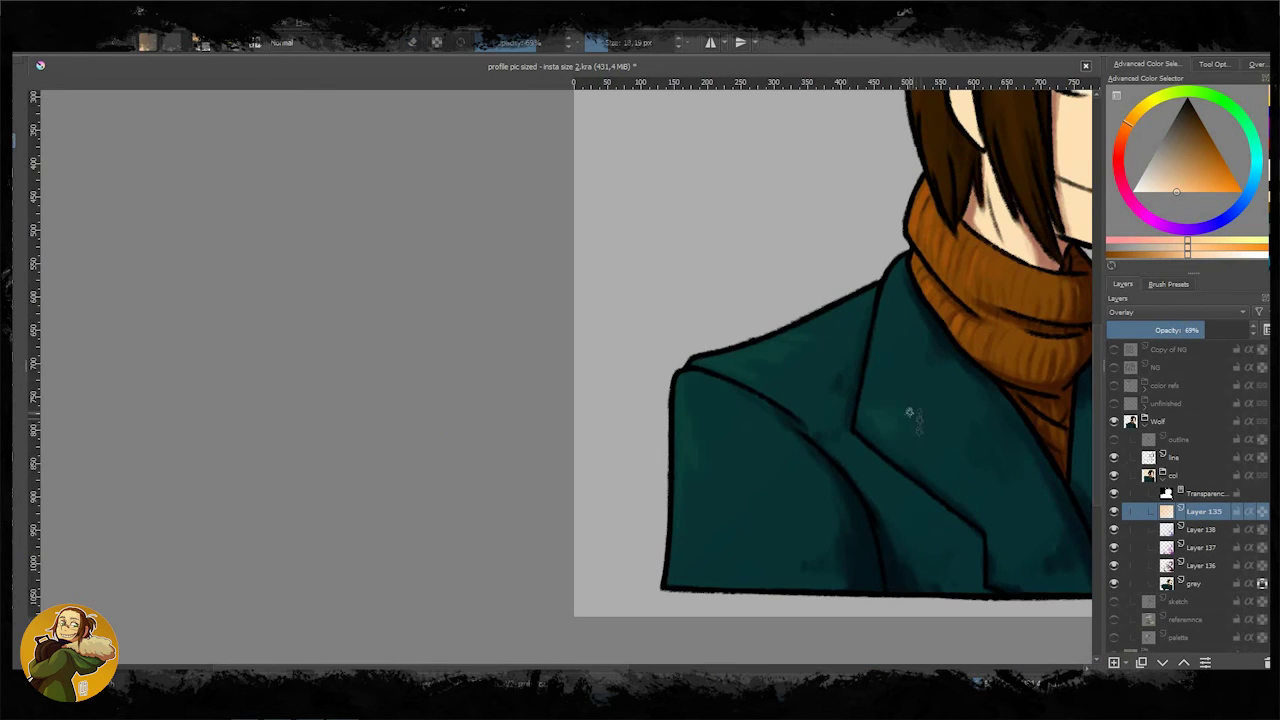
scroll(676, 400, "down", 5)
scroll(676, 400, "up", 2)
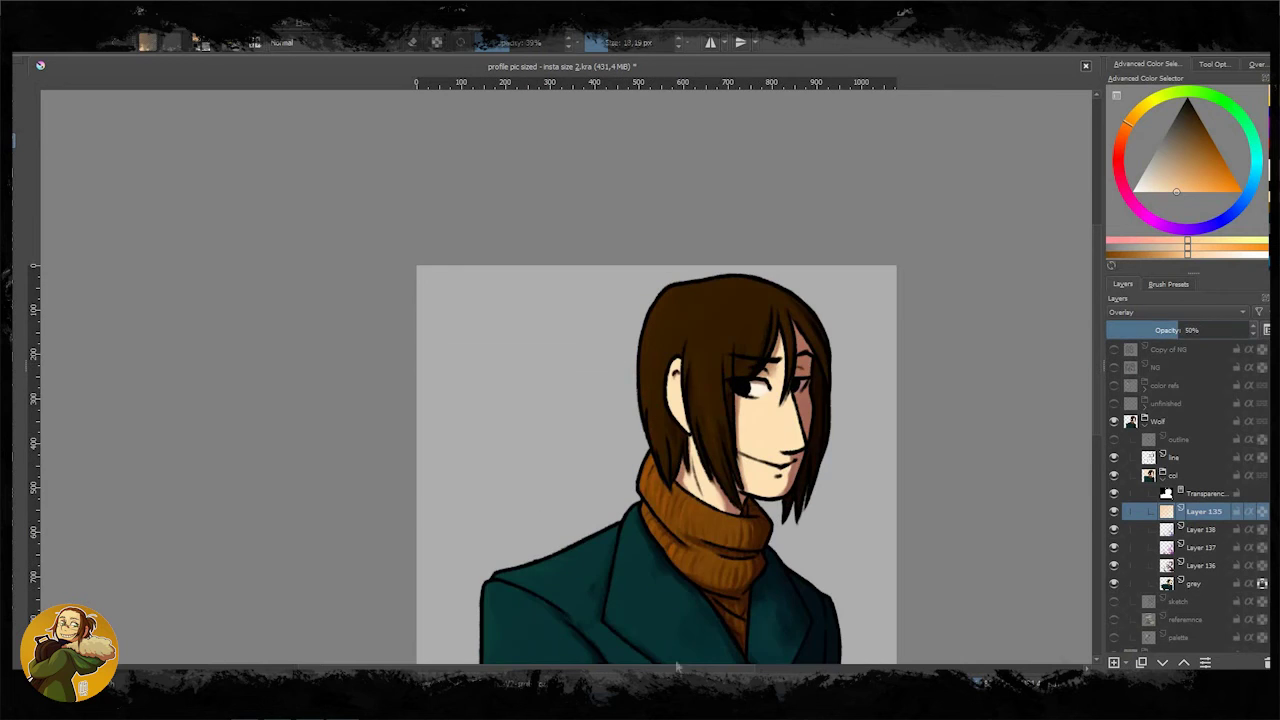
Step: Add a new layer above the line art and paint small white highlights in the eyes
scroll(528, 508, "up", 3)
key("Insert")
scroll(685, 370, "up", 3)
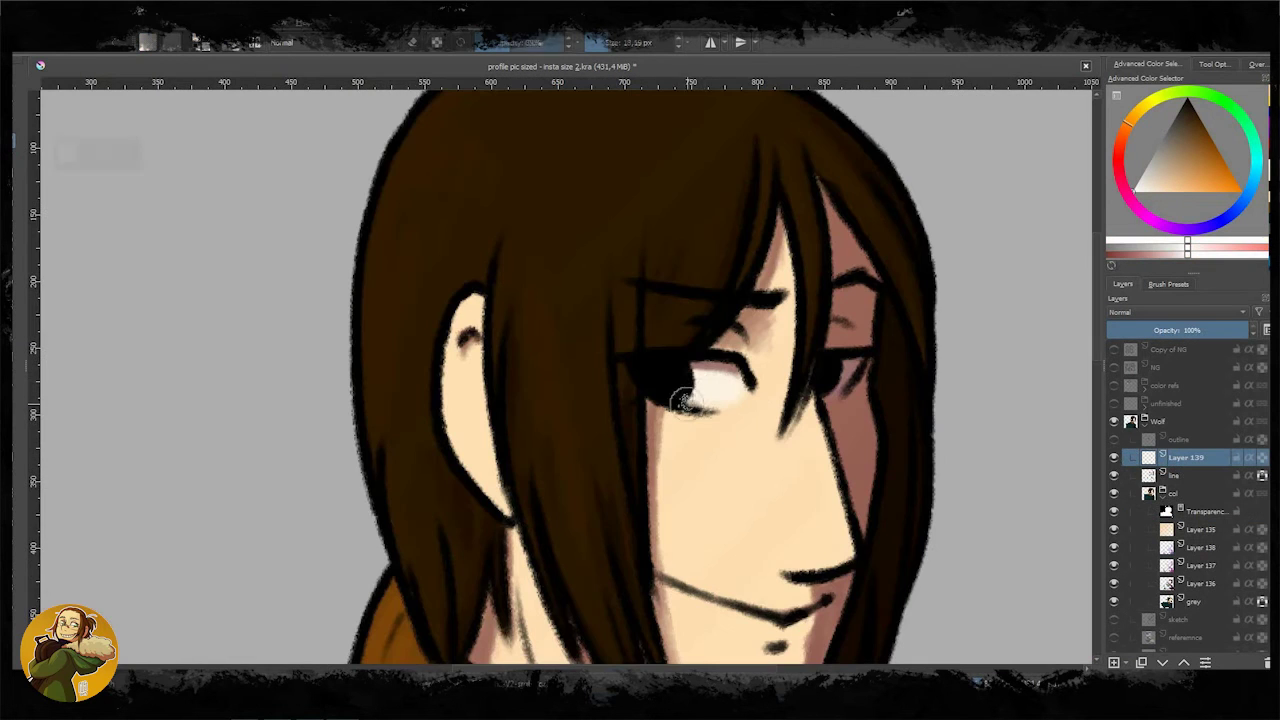
left_click_drag(840, 372, 848, 287)
Step: Recolour the inner line art of the hair and face with a very dark brown on the line layer
scroll(640, 400, "down", 5)
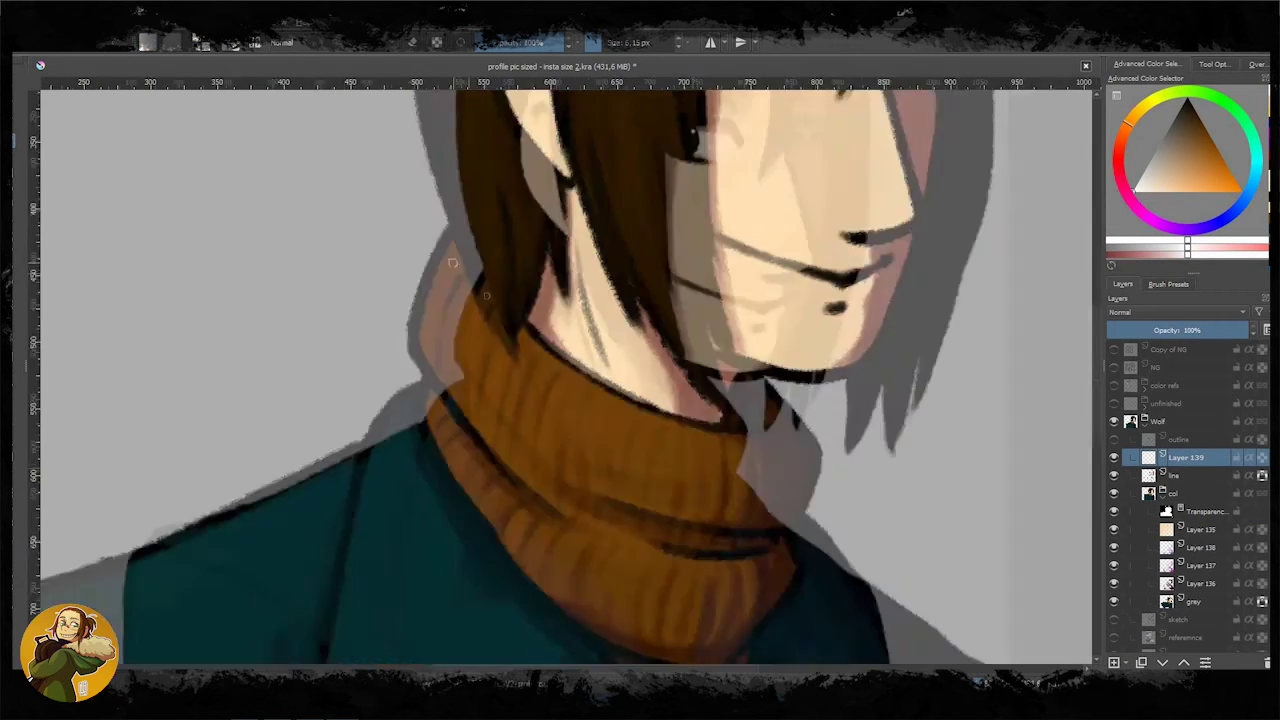
key("Page_Down")
scroll(640, 400, "up", 2)
left_click(1195, 117)
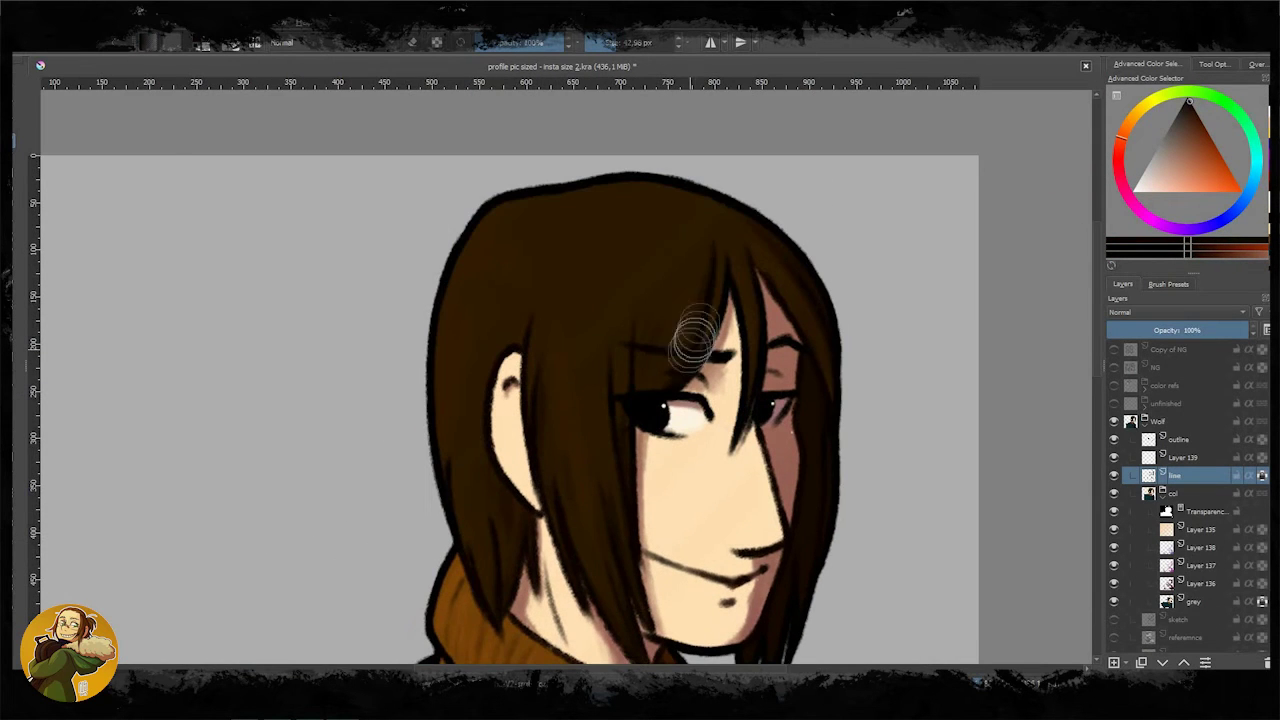
key("slash")
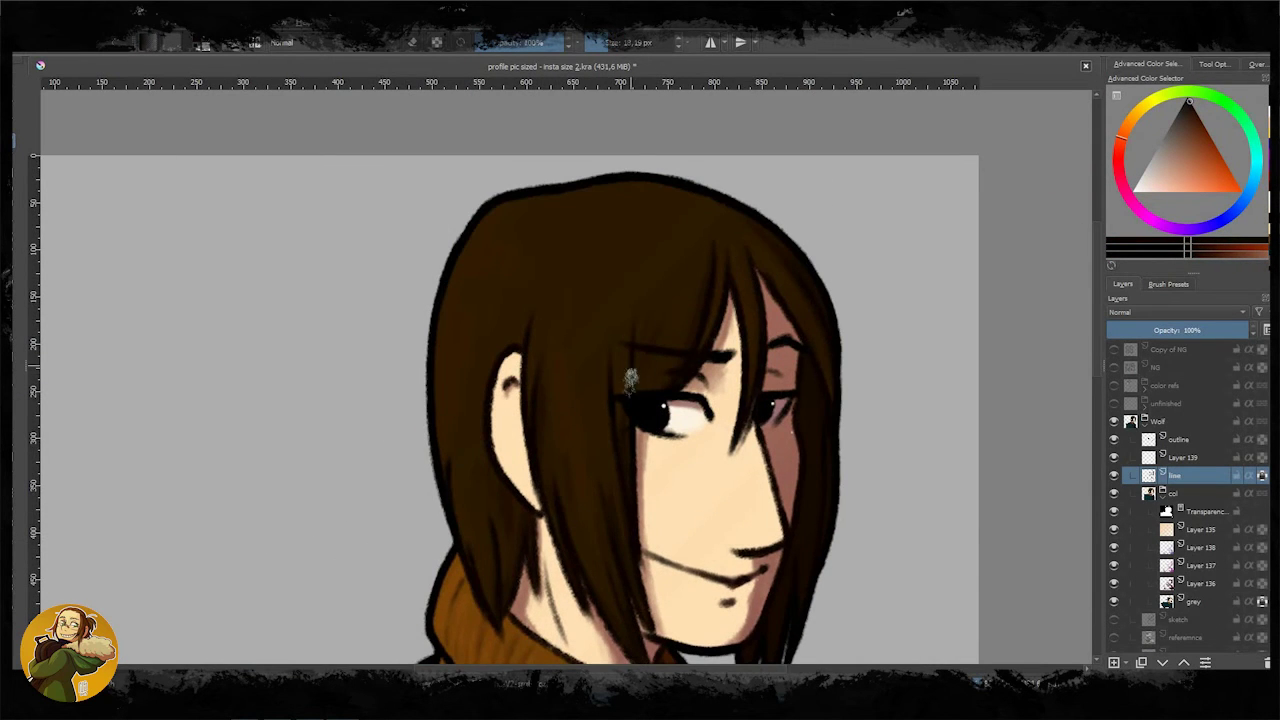
left_click_drag(655, 400, 685, 600)
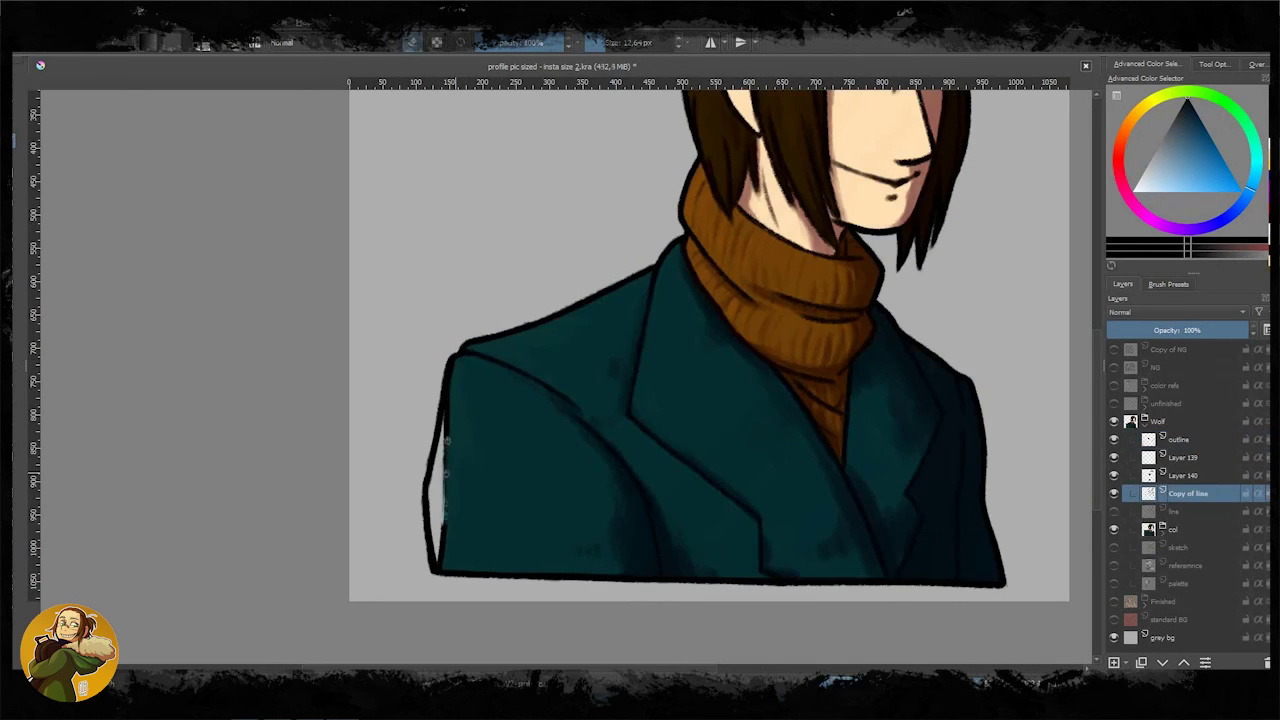
Step: Extend the col group's transparency mask and the teal coat fill out to the near sleeve's widened outline
left_click(1113, 458)
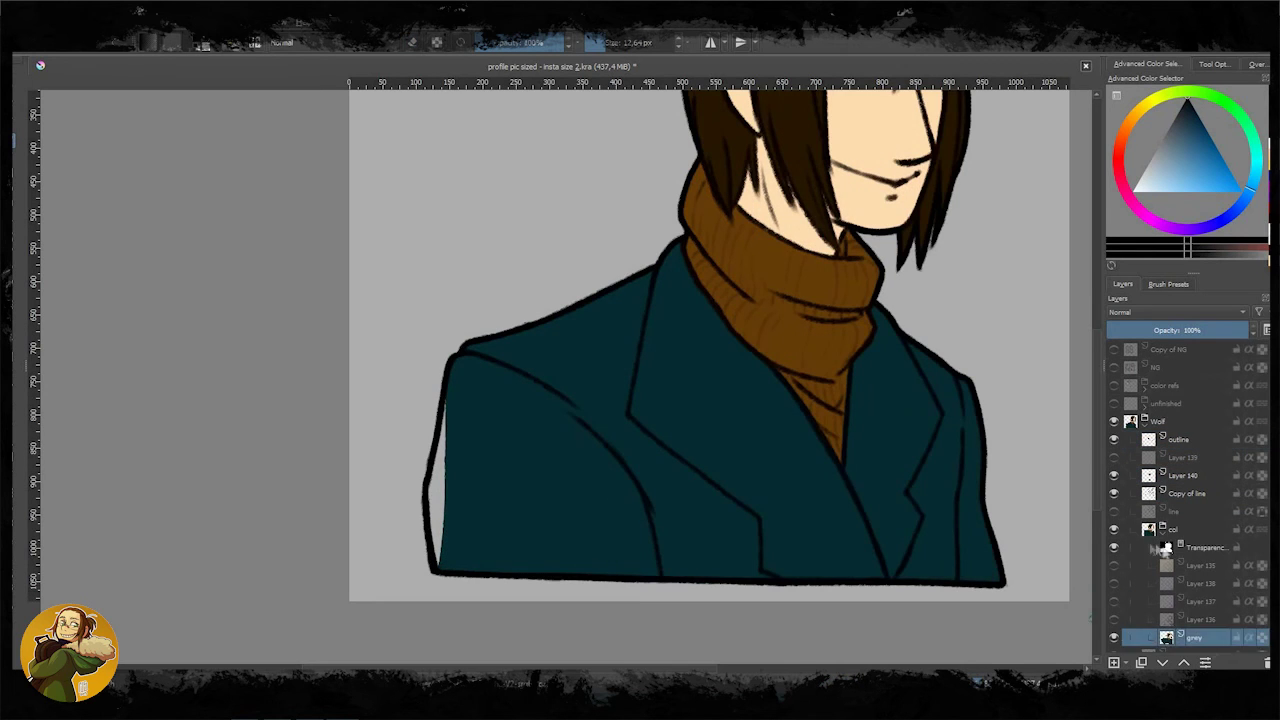
left_click(1165, 548)
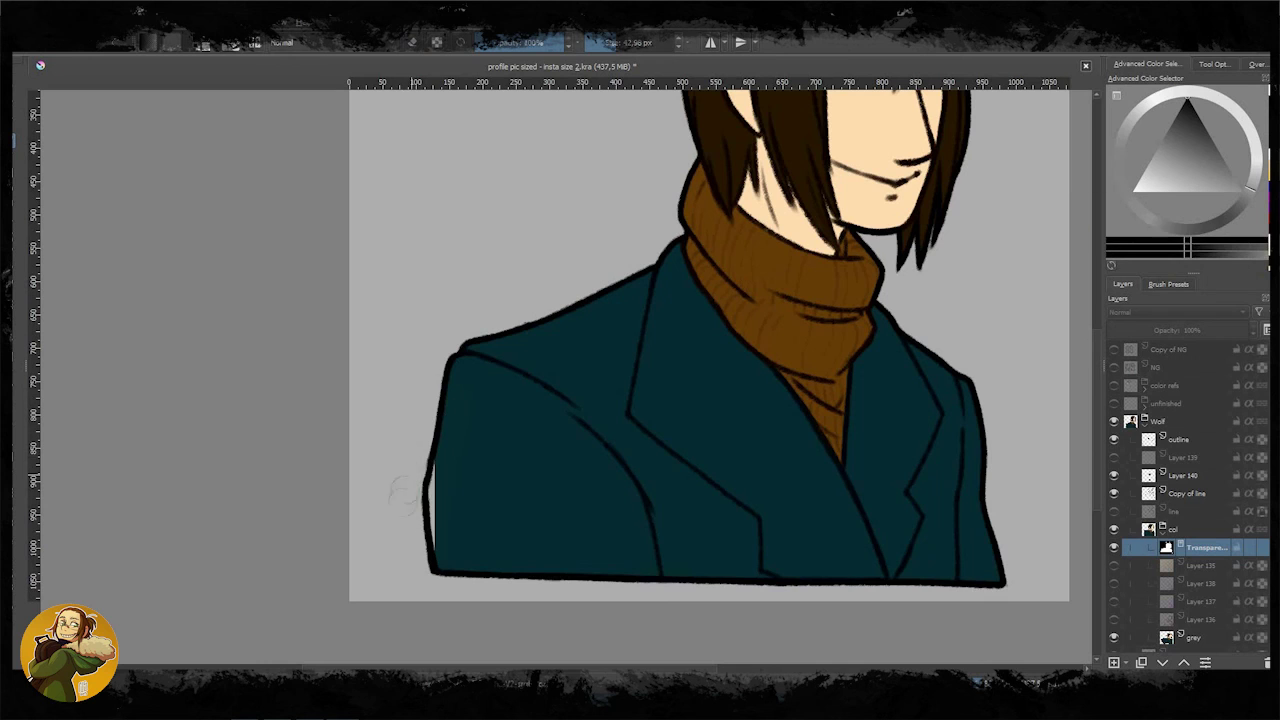
scroll(1190, 500, "down", 1)
left_click(1193, 579)
scroll(258, 241, "down", 3)
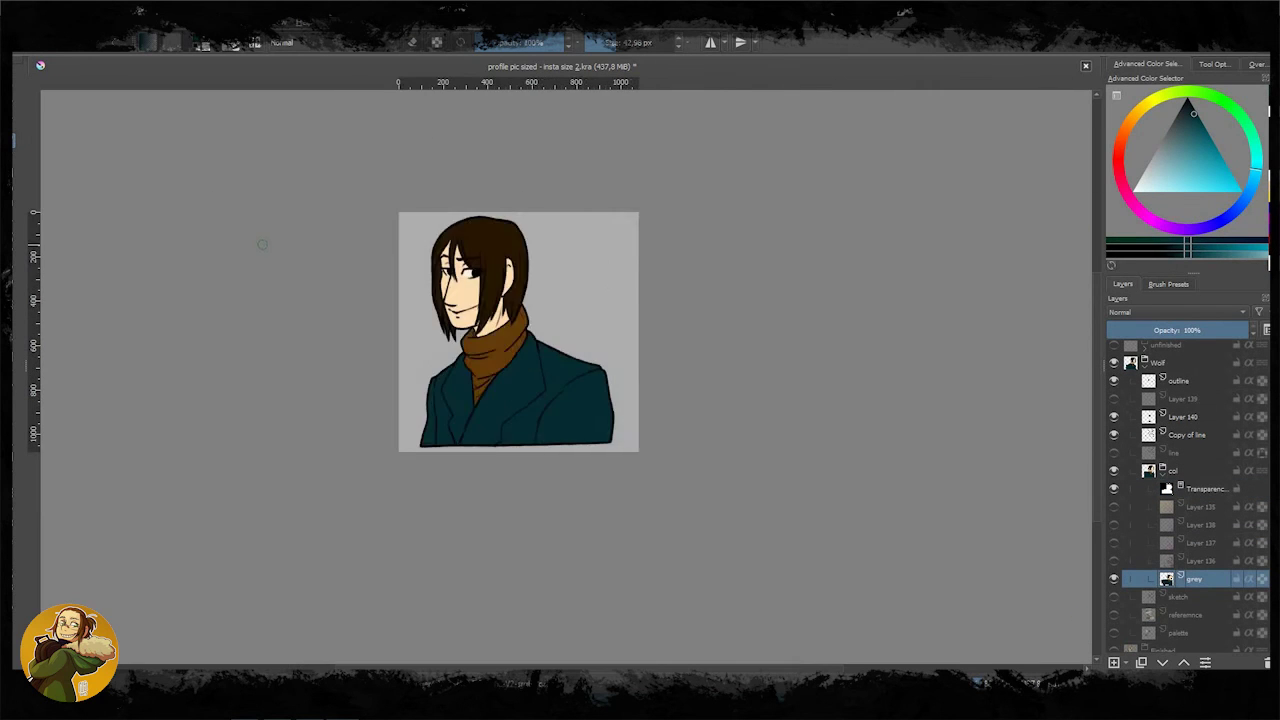
scroll(258, 241, "up", 2)
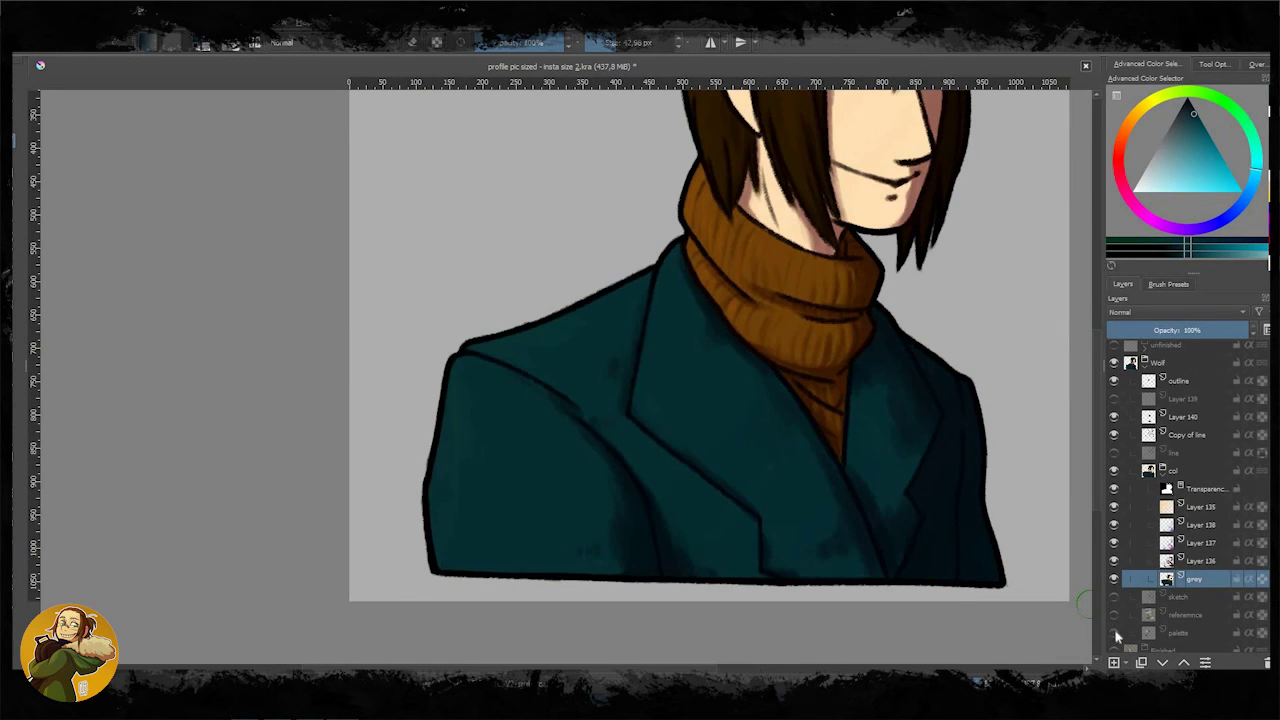
Step: Brush yellow light onto the near sleeve and shoulder on the Overlay layer, Layer 135
left_click(1200, 507)
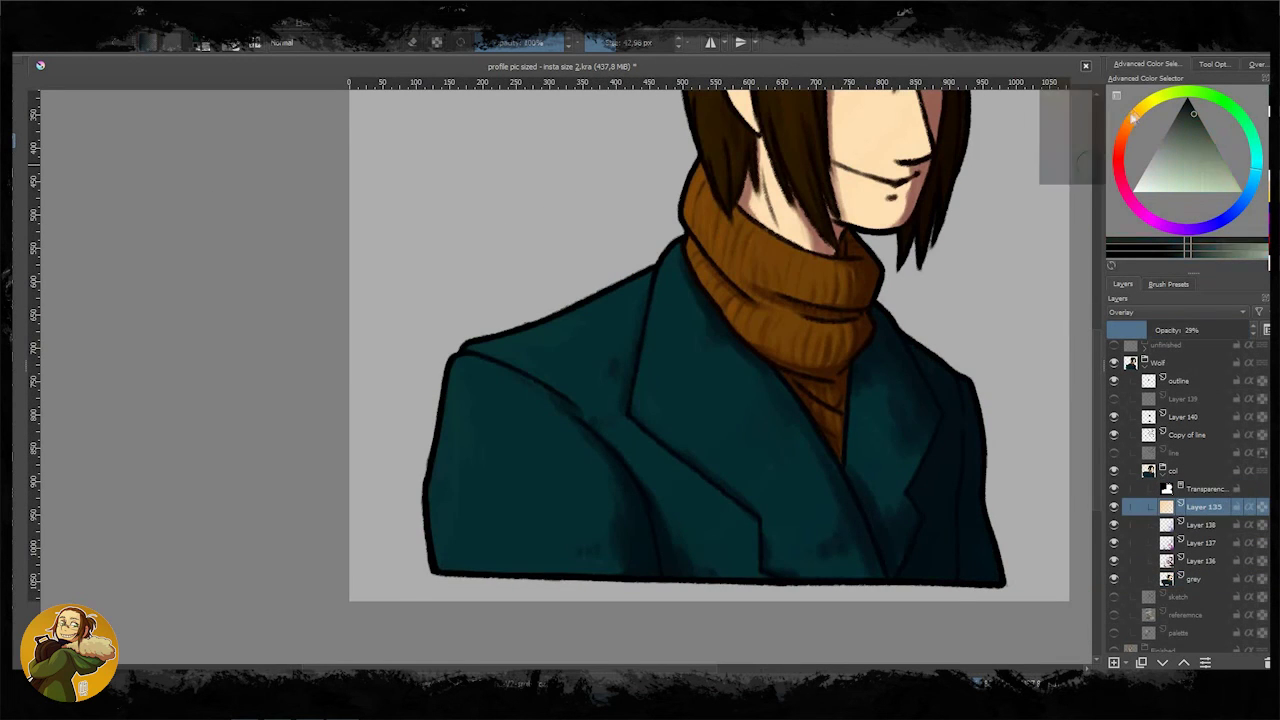
key("/")
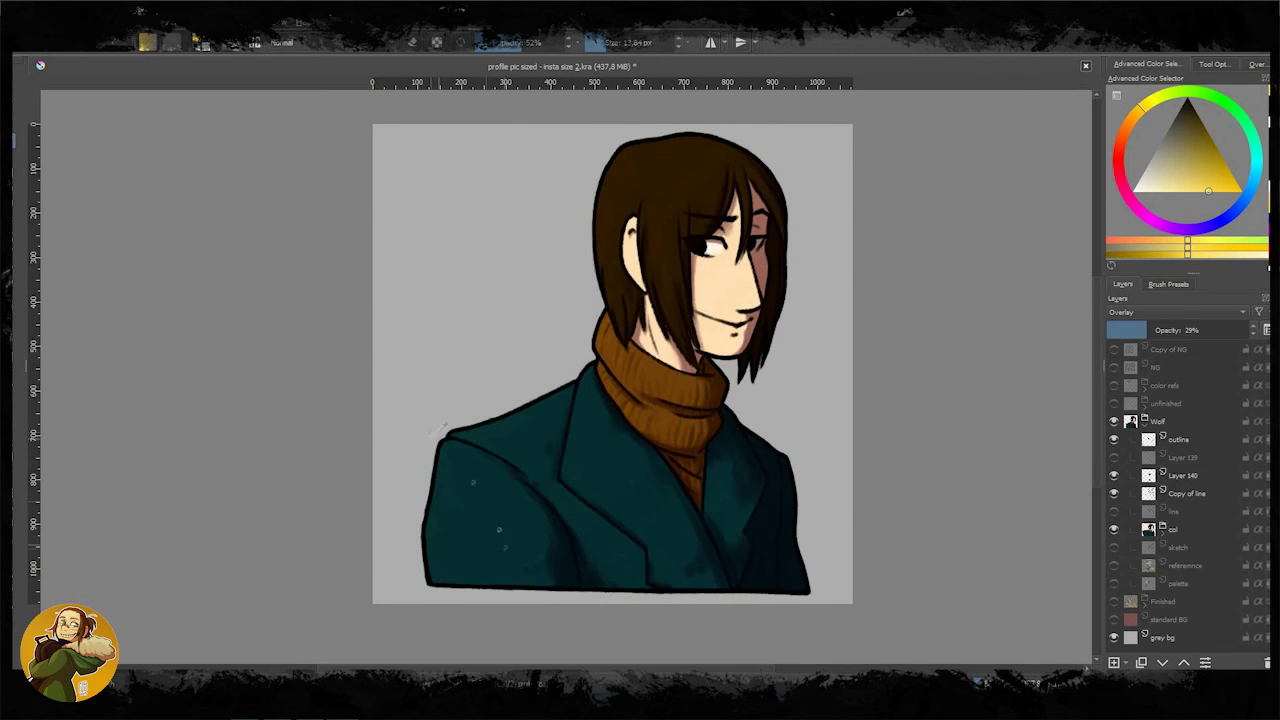
Step: Add a new layer on top of the Wolf group and hand-letter the artist's signature above the near shoulder
key("Insert")
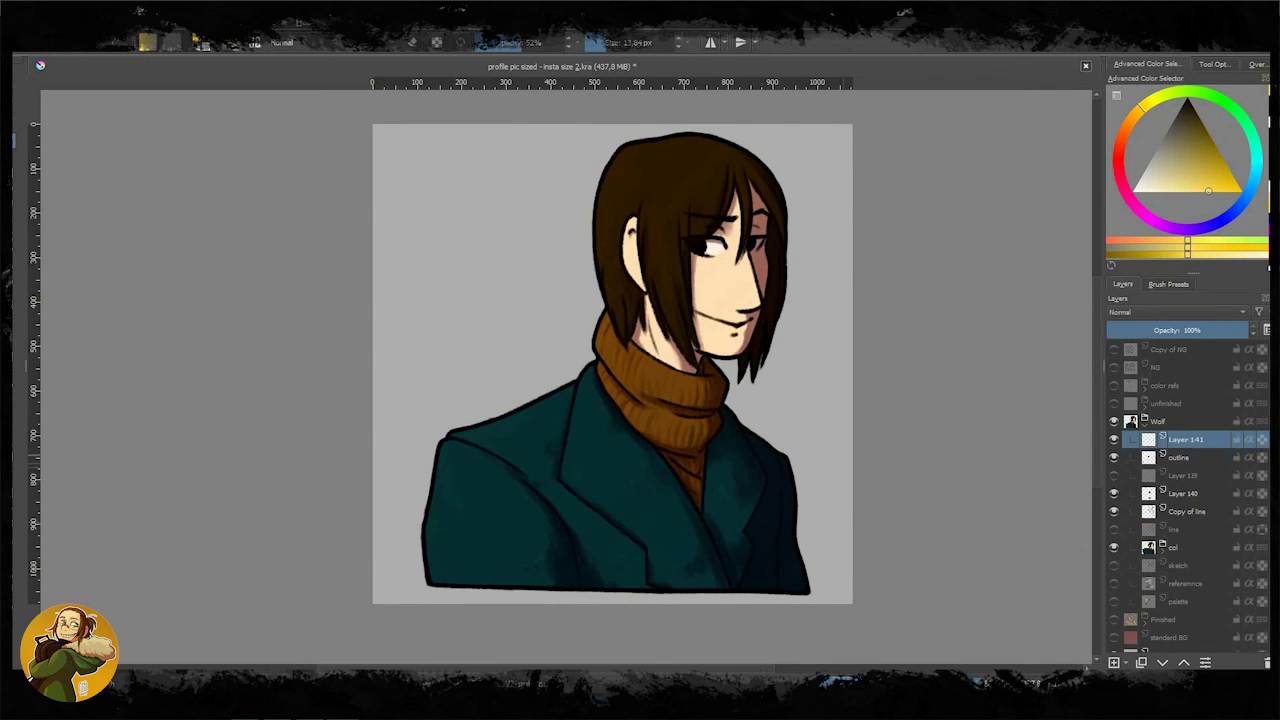
scroll(585, 358, "up", 3)
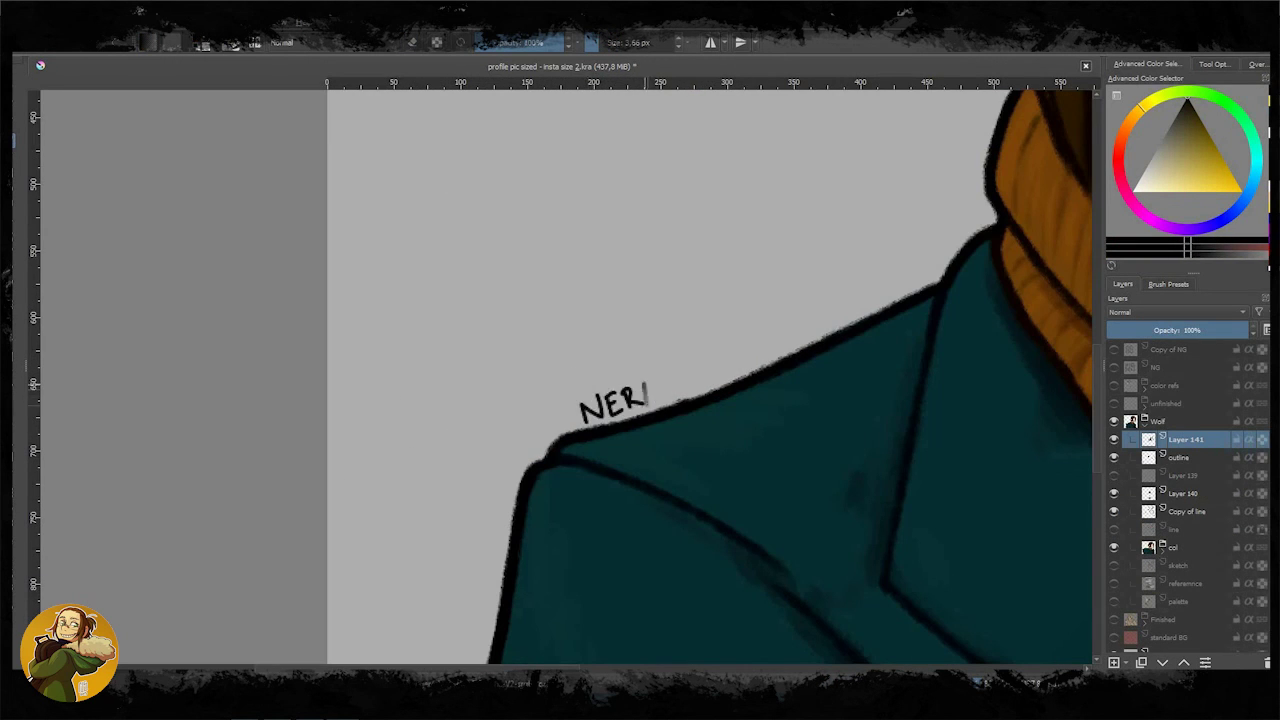